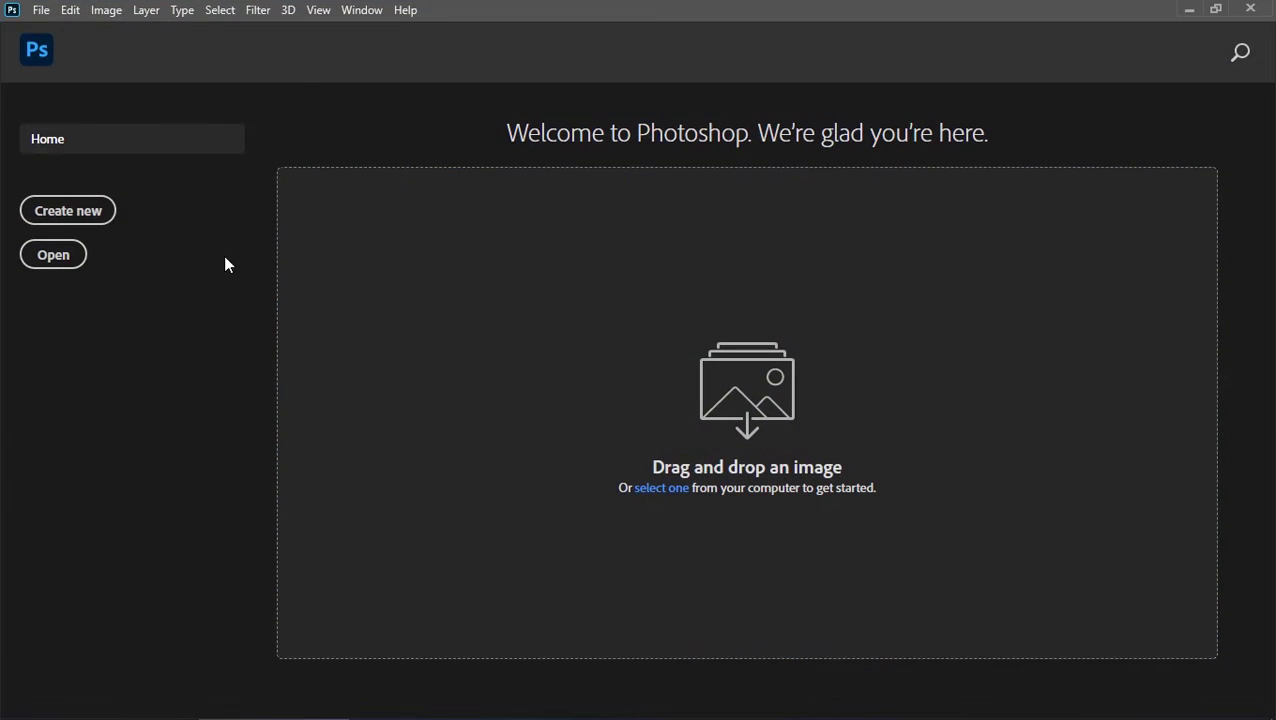
Create a new 1080 × 1350 px document at 72 pixels/inch
{"action": "left_click", "coordinate": [113, 241]}
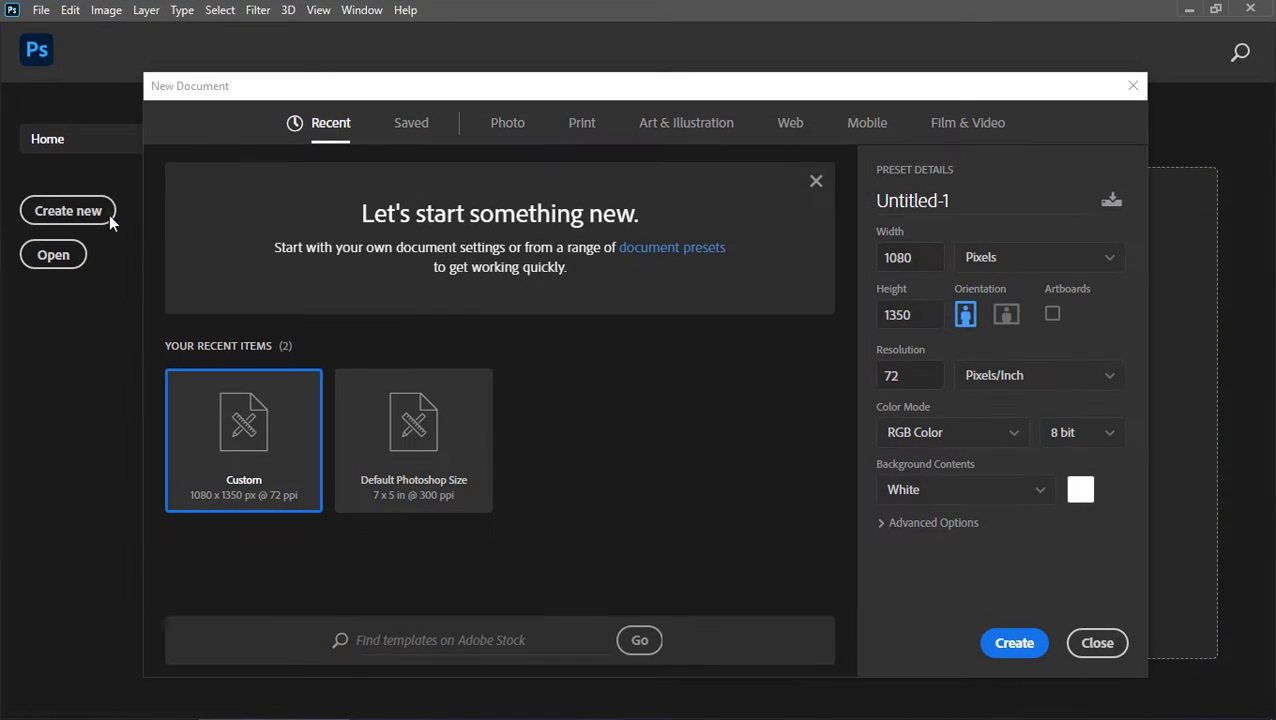
{"action": "left_click", "coordinate": [927, 256]}
{"action": "left_click", "coordinate": [929, 312]}
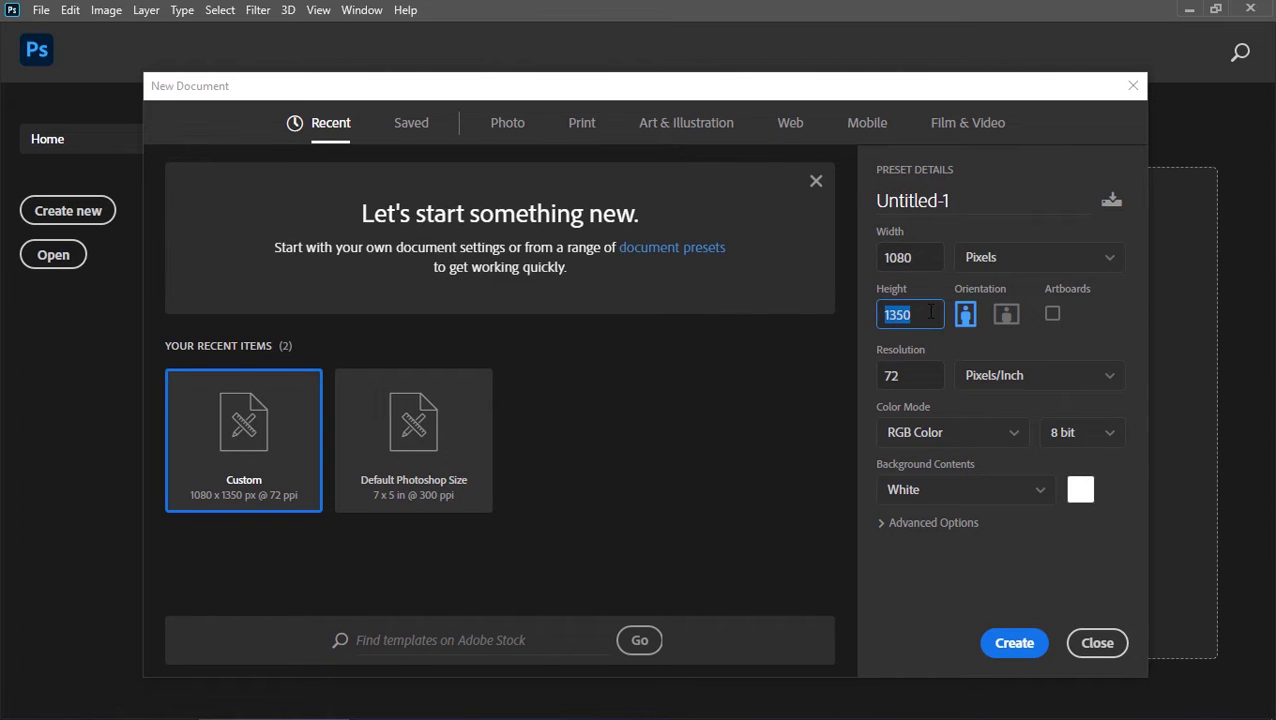
{"action": "left_click", "coordinate": [918, 378]}
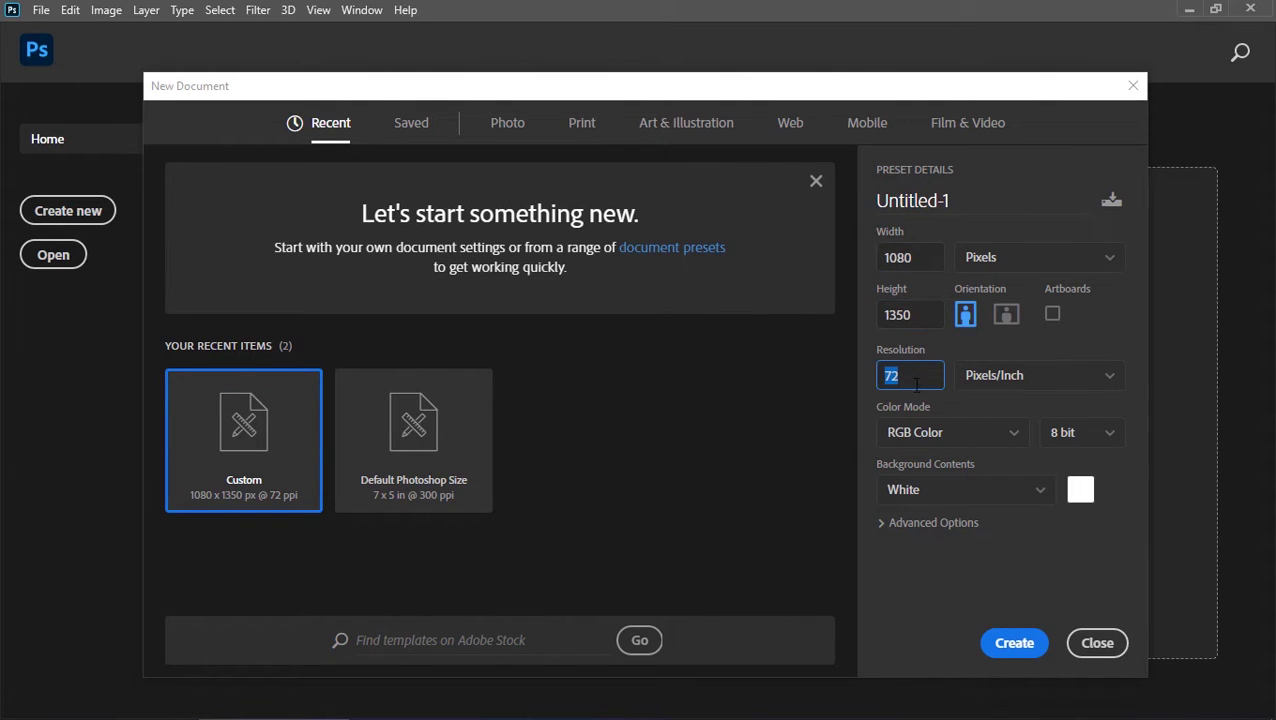
{"action": "left_click", "coordinate": [1013, 645]}
Place the Concrete texture rotated upright, widened to the canvas width and moved up 81 px
{"action": "key", "text": "alt+Tab"}
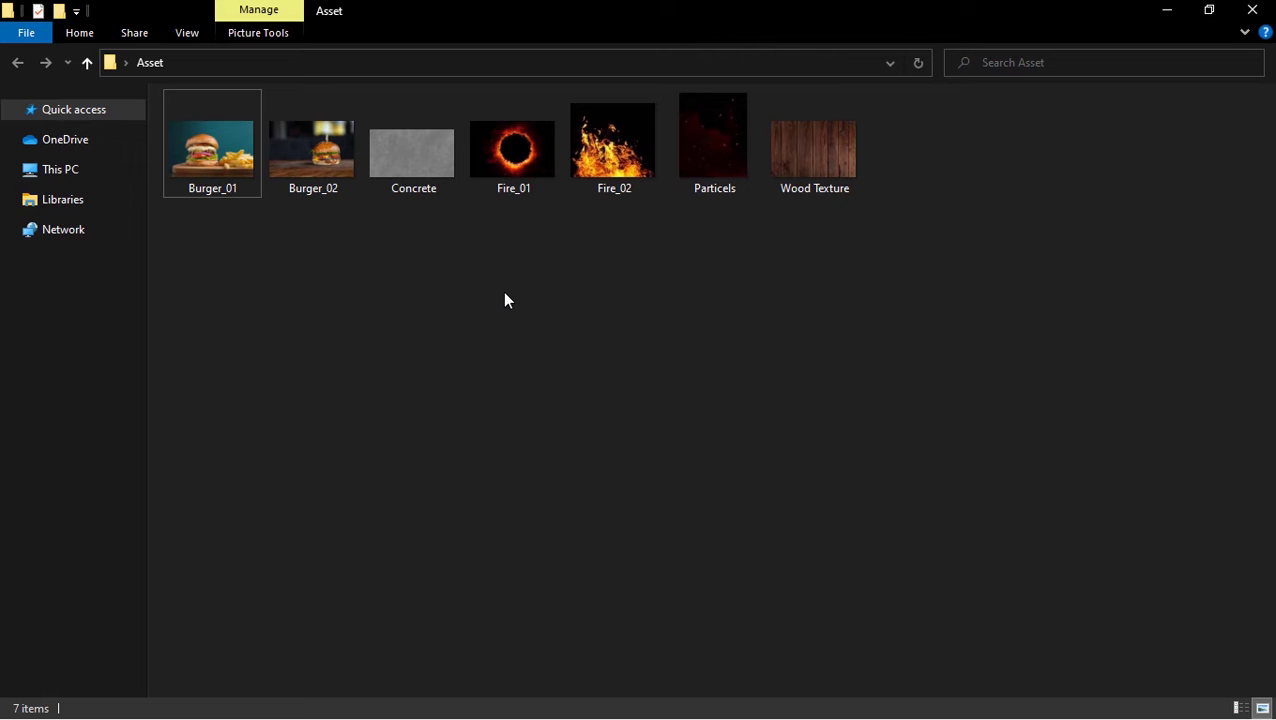
{"action": "left_click_drag", "start_coordinate": [442, 200], "coordinate": [578, 456]}
{"action": "key", "text": "alt+Tab"}
{"action": "left_click_drag", "start_coordinate": [755, 322], "coordinate": [508, 285]}
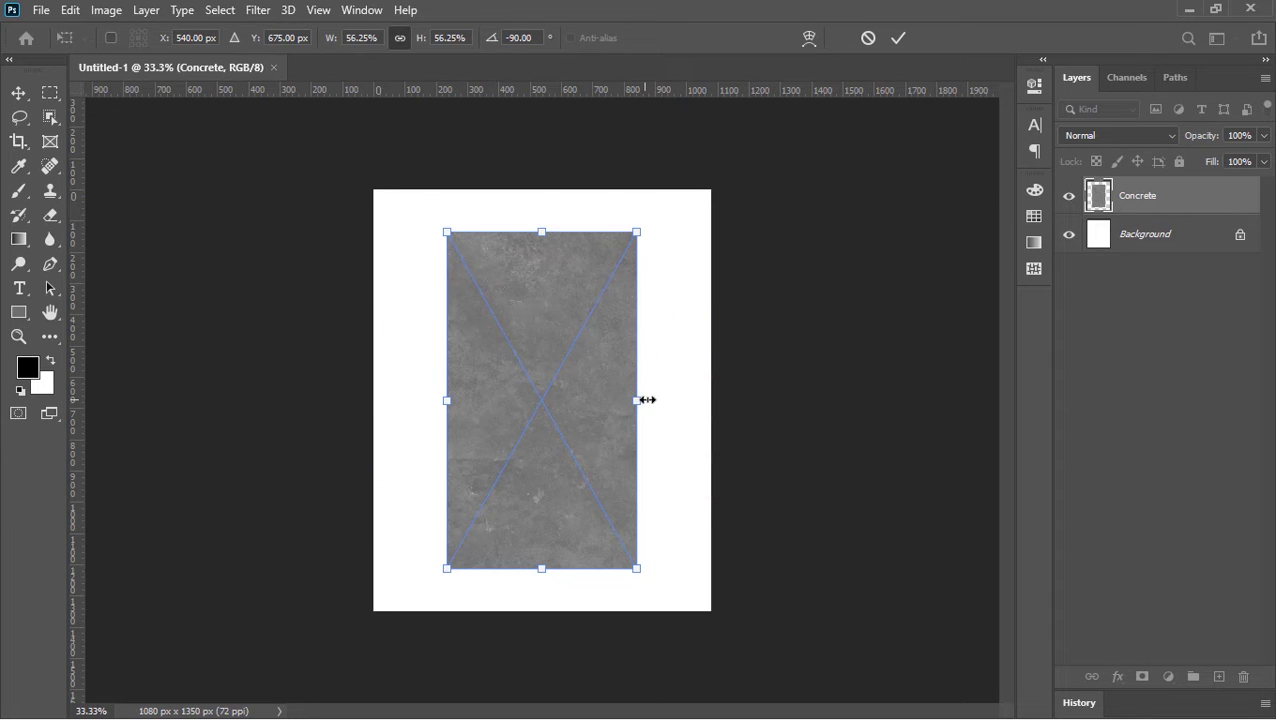
{"action": "left_click_drag", "start_coordinate": [647, 400], "coordinate": [708, 401]}
{"action": "left_click_drag", "start_coordinate": [651, 453], "coordinate": [655, 349]}
{"action": "left_click", "coordinate": [899, 40]}
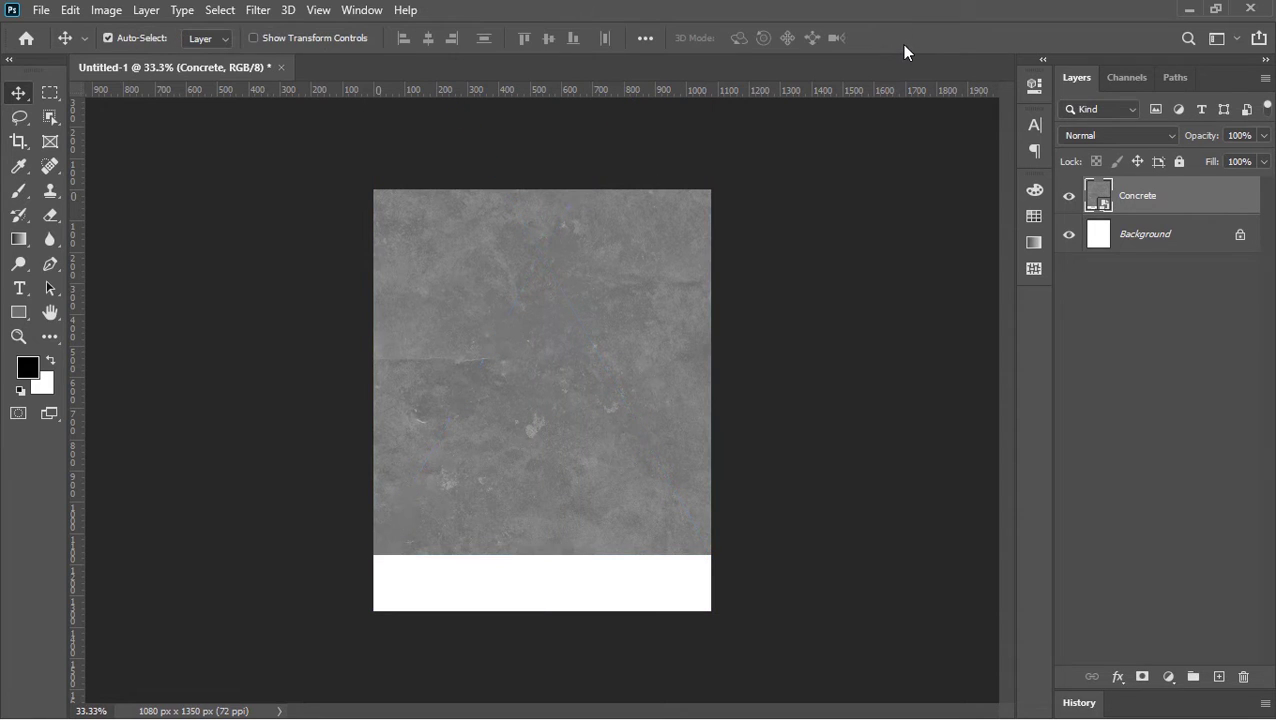
Delete the white Background layer and darken the concrete with a Curves adjustment
{"action": "left_click_drag", "start_coordinate": [1124, 234], "coordinate": [1244, 676]}
{"action": "left_click", "coordinate": [1164, 679]}
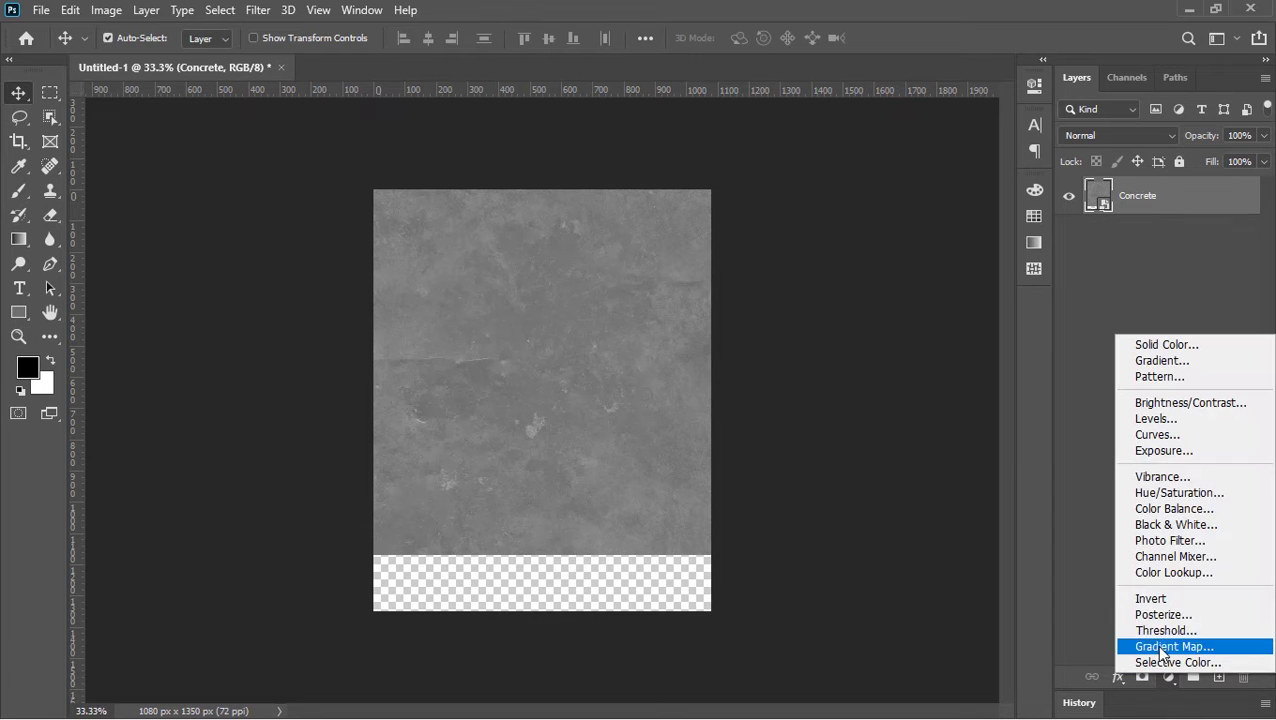
{"action": "left_click", "coordinate": [1152, 436]}
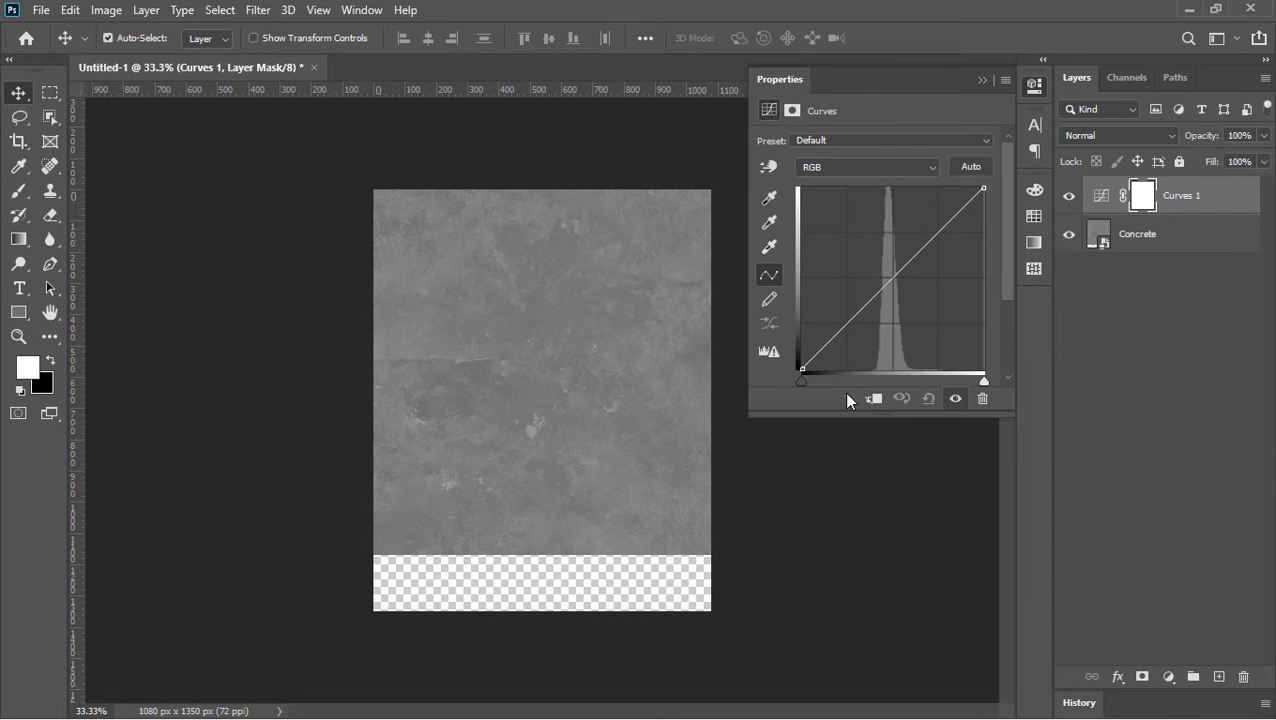
{"action": "left_click_drag", "start_coordinate": [800, 376], "coordinate": [873, 388]}
{"action": "left_click_drag", "start_coordinate": [908, 318], "coordinate": [918, 296]}
{"action": "left_click", "coordinate": [982, 80]}
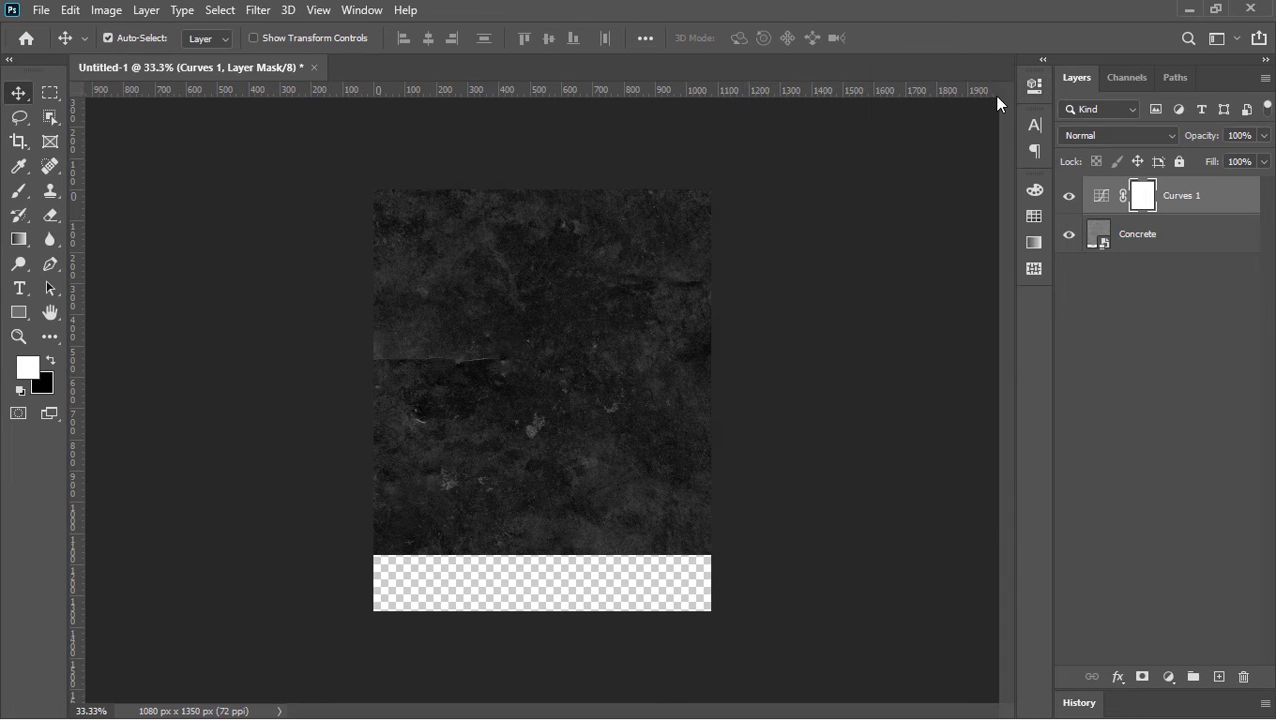
{"action": "left_click", "coordinate": [1189, 10]}
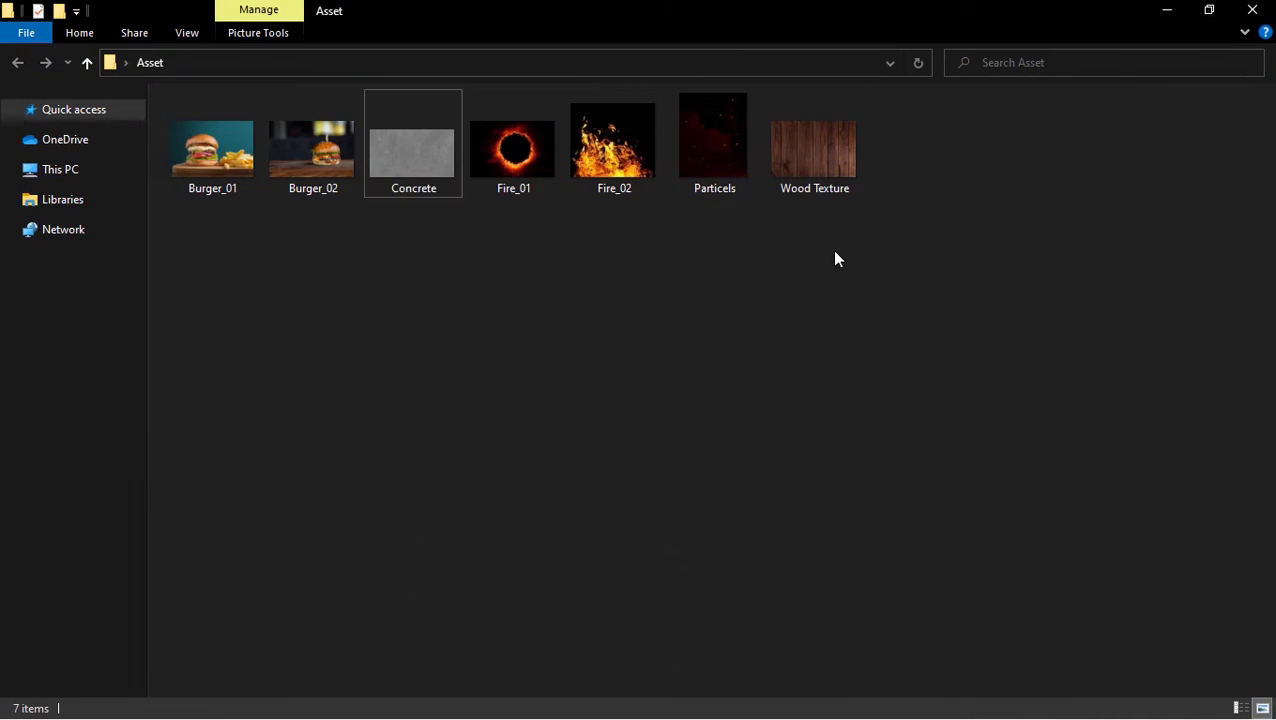
Place the Wood Texture image and enlarge it below the concrete
{"action": "left_click_drag", "start_coordinate": [815, 150], "coordinate": [621, 646]}
{"action": "key", "text": "alt+Tab"}
{"action": "key", "text": "ctrl+minus"}
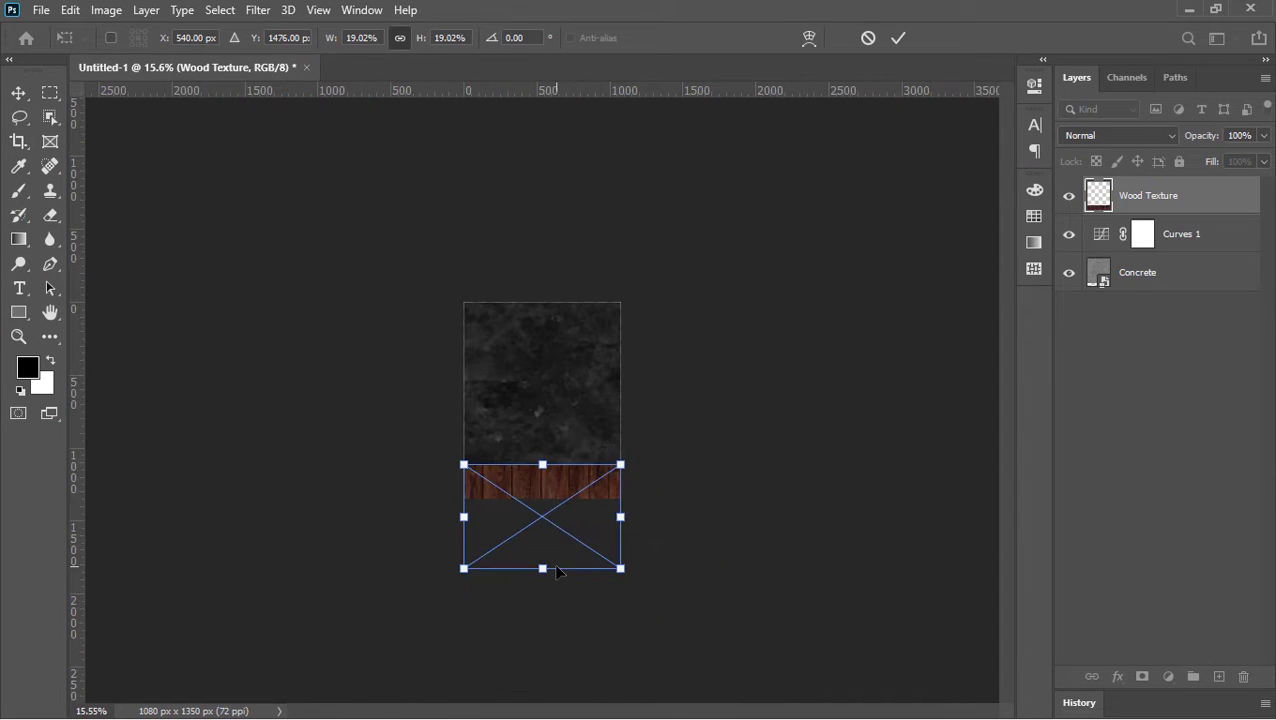
{"action": "left_click_drag", "start_coordinate": [542, 567], "coordinate": [542, 635]}
Apply a Perspective transform to the wood, widening its bottom edge into a floor
{"action": "right_click", "coordinate": [557, 478]}
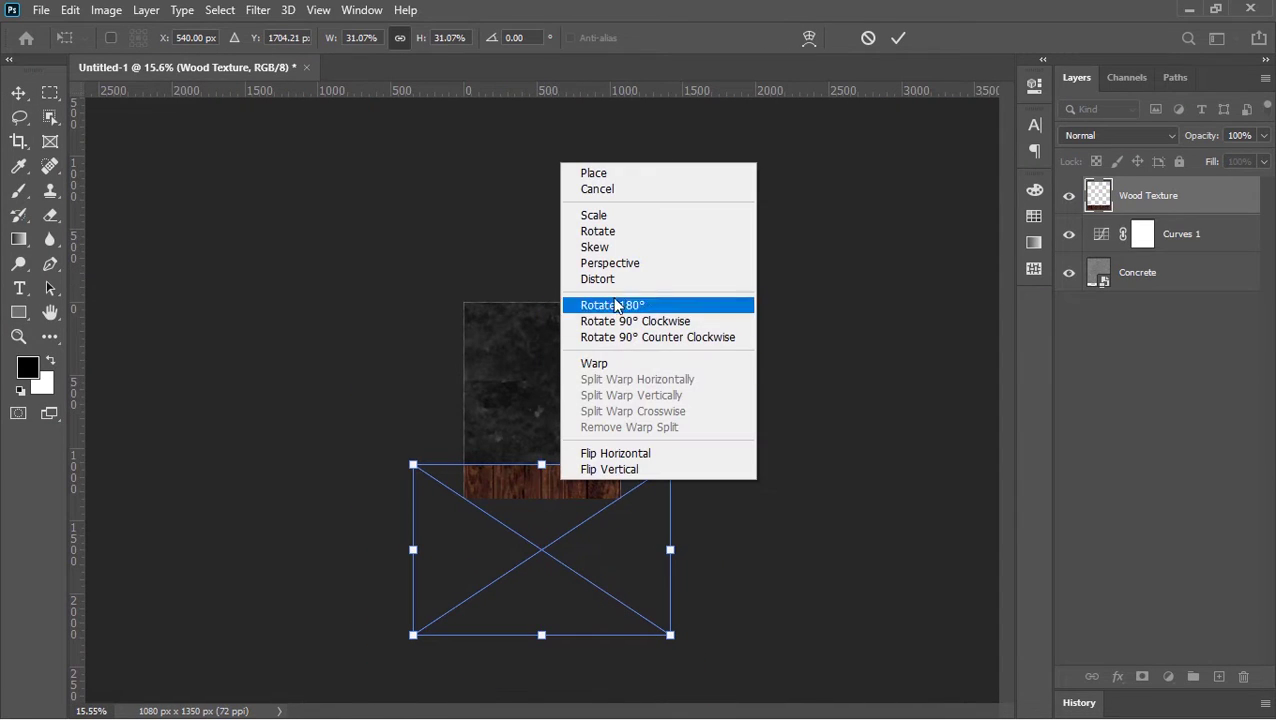
{"action": "left_click", "coordinate": [626, 263]}
{"action": "left_click_drag", "start_coordinate": [671, 636], "coordinate": [805, 635]}
{"action": "left_click_drag", "start_coordinate": [670, 464], "coordinate": [651, 464]}
{"action": "left_click", "coordinate": [898, 38]}
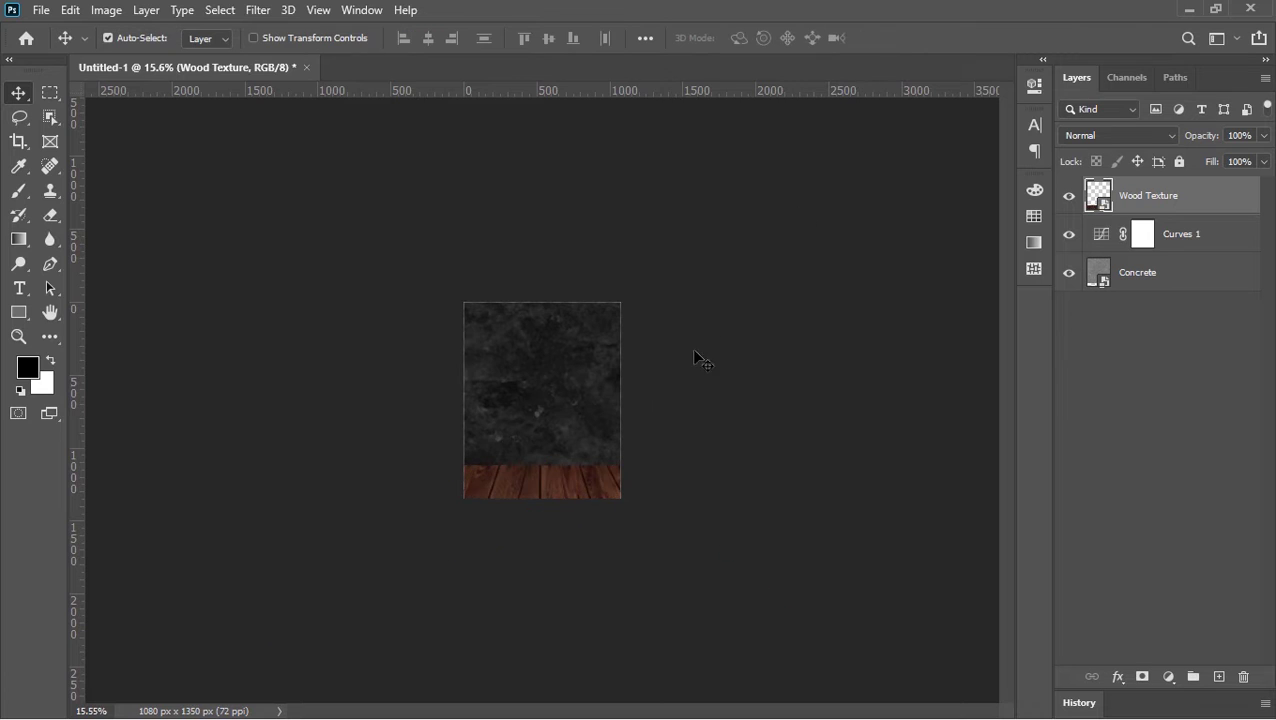
{"action": "key", "text": "ctrl+plus"}
{"action": "key", "text": "ctrl+plus"}
{"action": "key", "text": "ctrl+plus"}
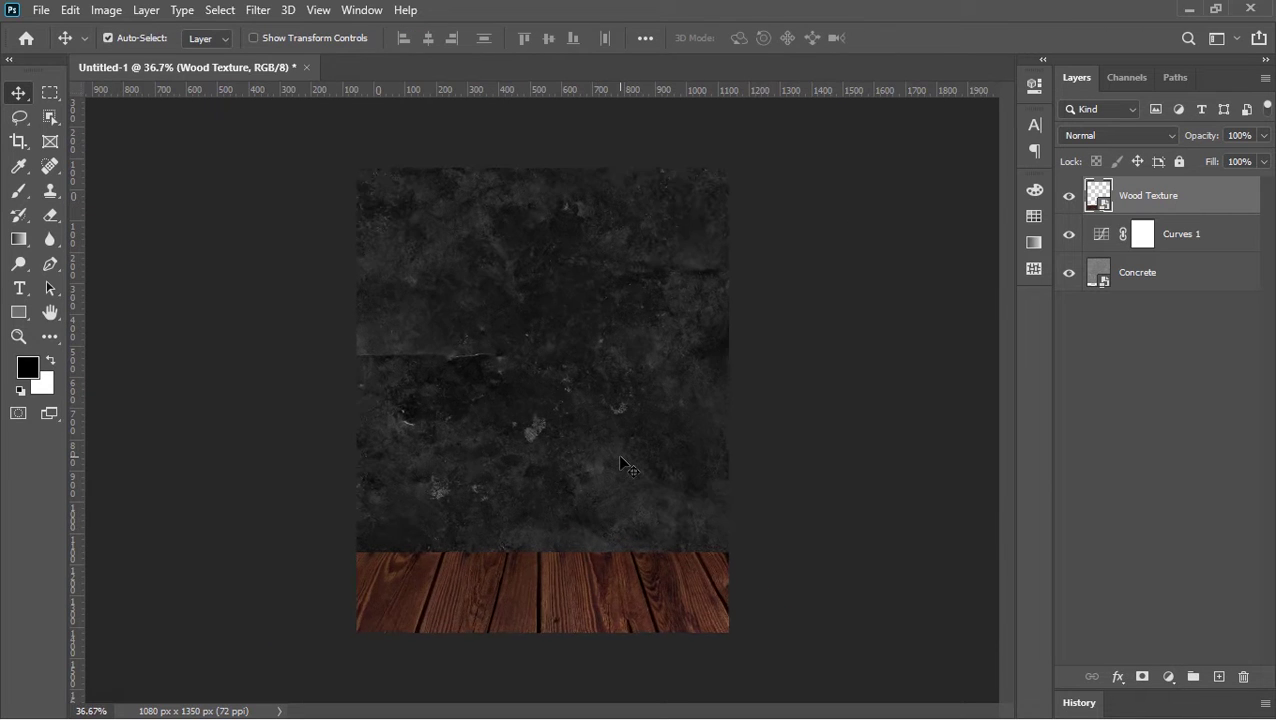
{"action": "key", "text": "ctrl+plus"}
Add a Drop Shadow to Wood Texture: angle -90°, 74% opacity, 20 px distance, 199 px size
{"action": "right_click", "coordinate": [1137, 205]}
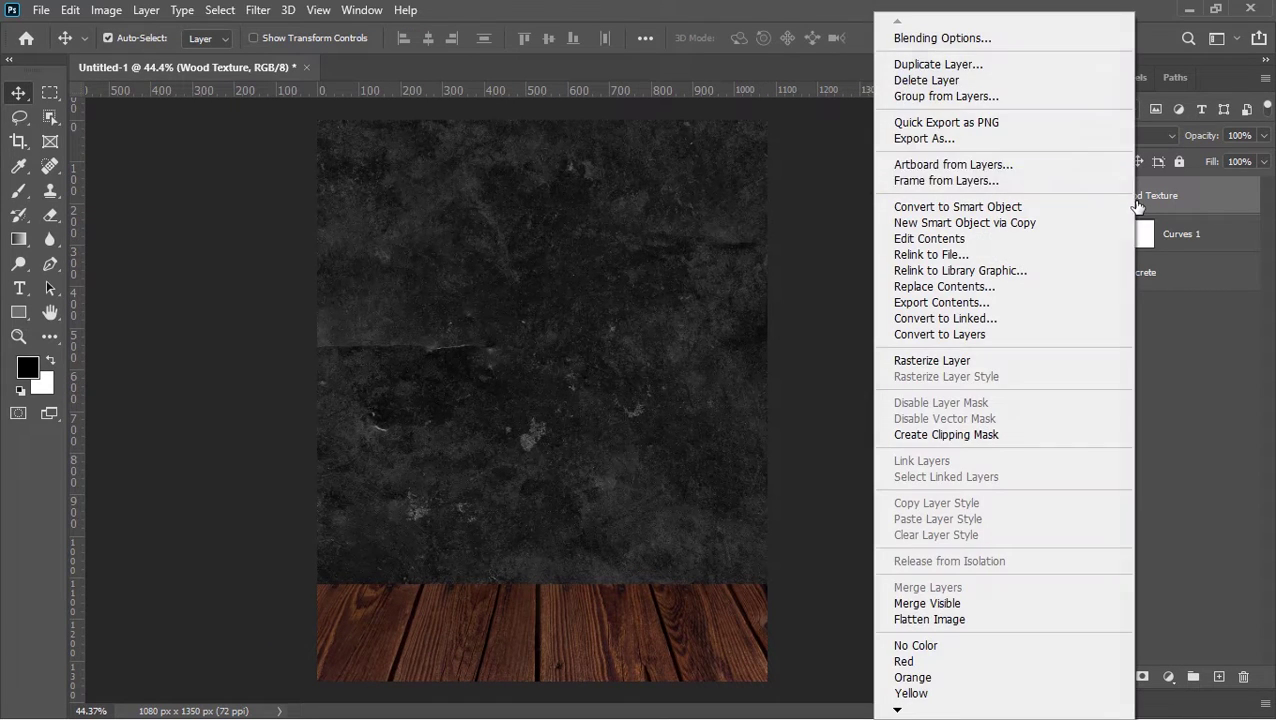
{"action": "left_click", "coordinate": [970, 40]}
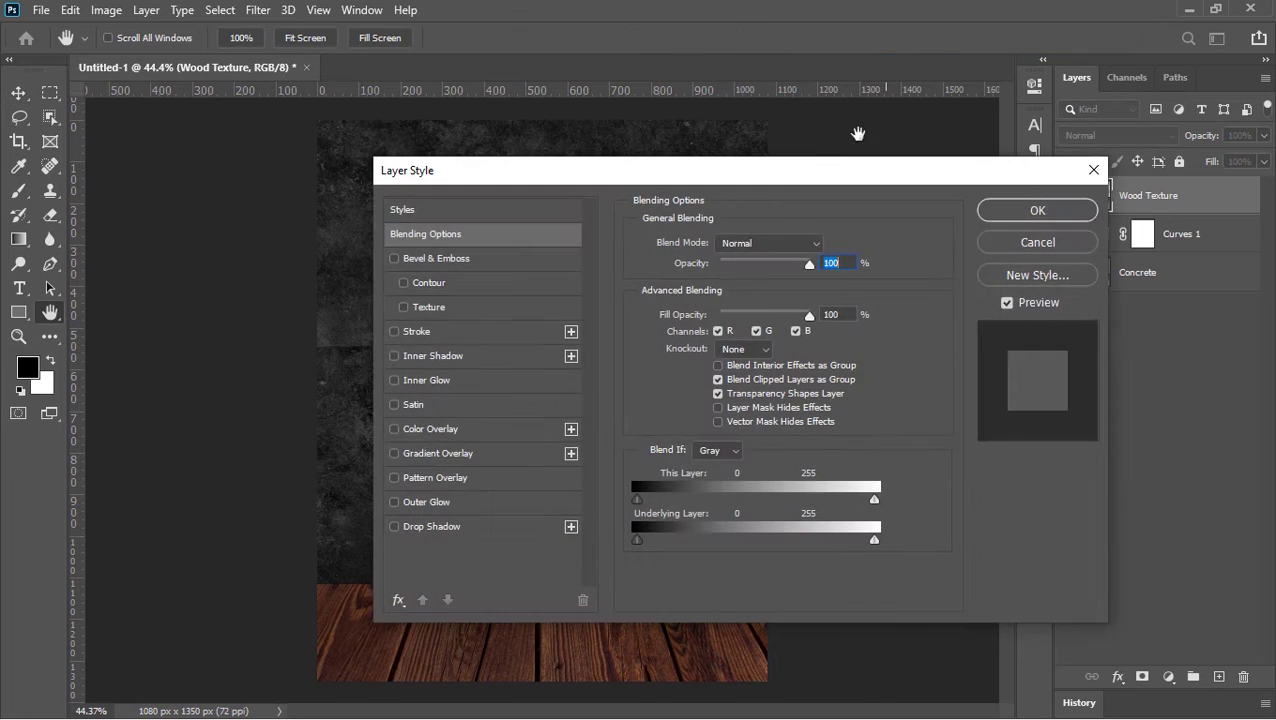
{"action": "left_click_drag", "start_coordinate": [800, 162], "coordinate": [1019, 51]}
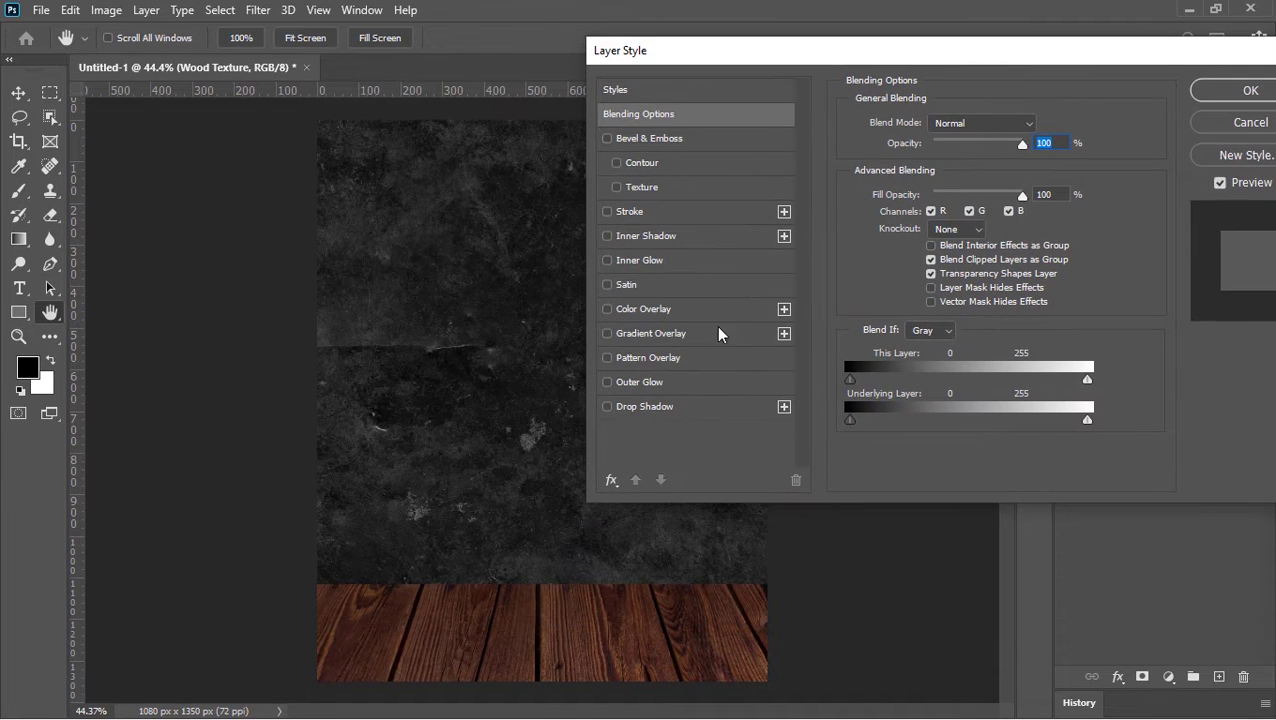
{"action": "left_click", "coordinate": [676, 408]}
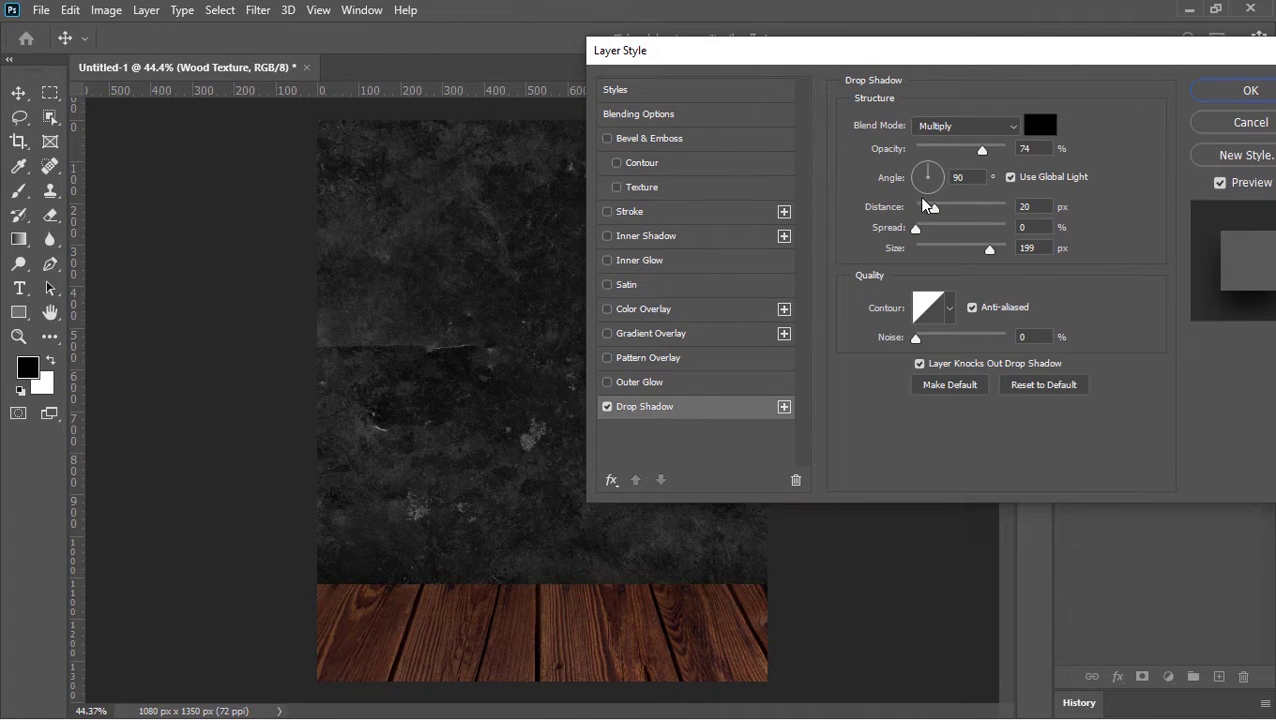
{"action": "left_click_drag", "start_coordinate": [930, 188], "coordinate": [929, 225]}
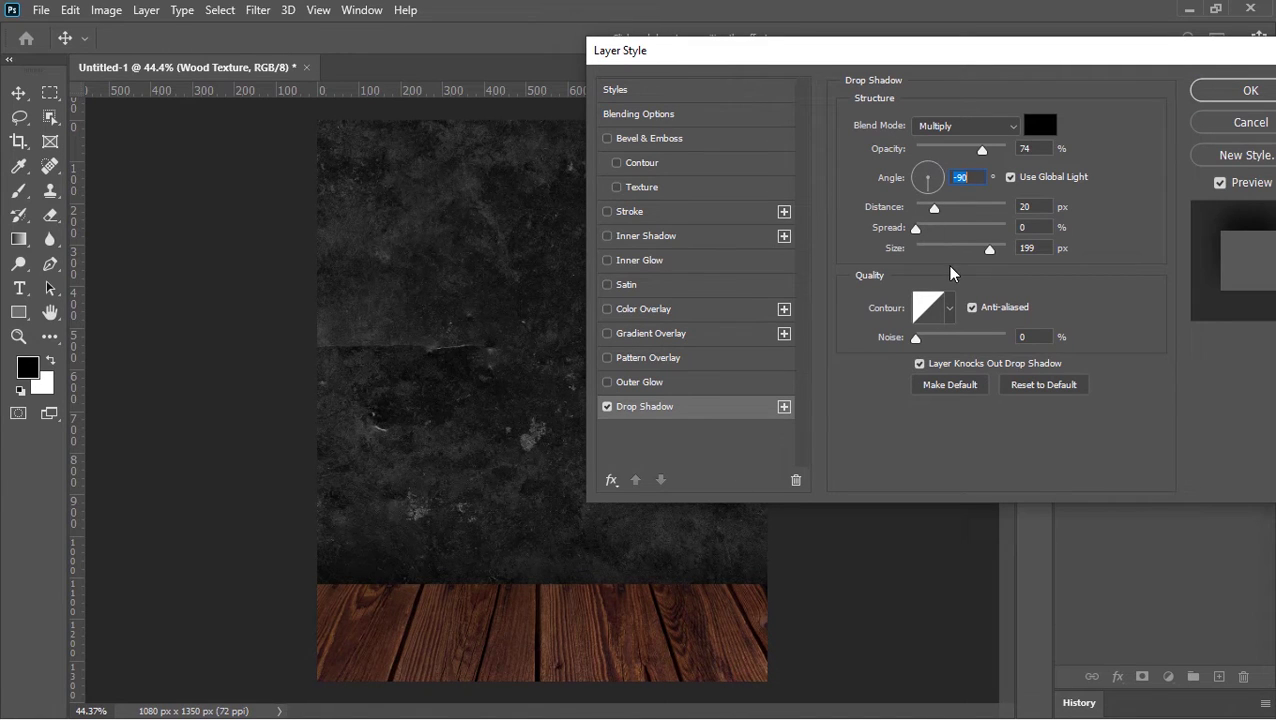
{"action": "left_click", "coordinate": [1232, 92]}
{"action": "left_click", "coordinate": [1255, 196]}
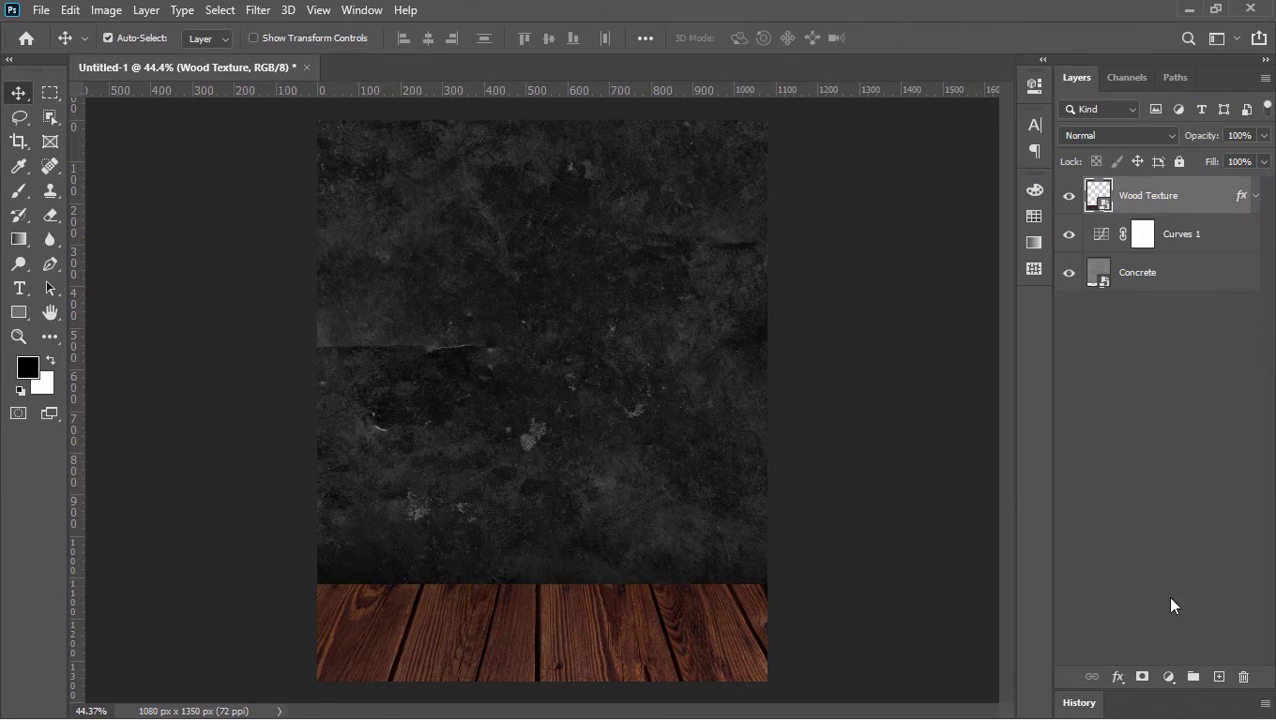
{"action": "left_click", "coordinate": [1169, 679]}
Clip a Hue/Saturation adjustment to the wood with Saturation -22 and Lightness -21
{"action": "left_click", "coordinate": [1163, 497]}
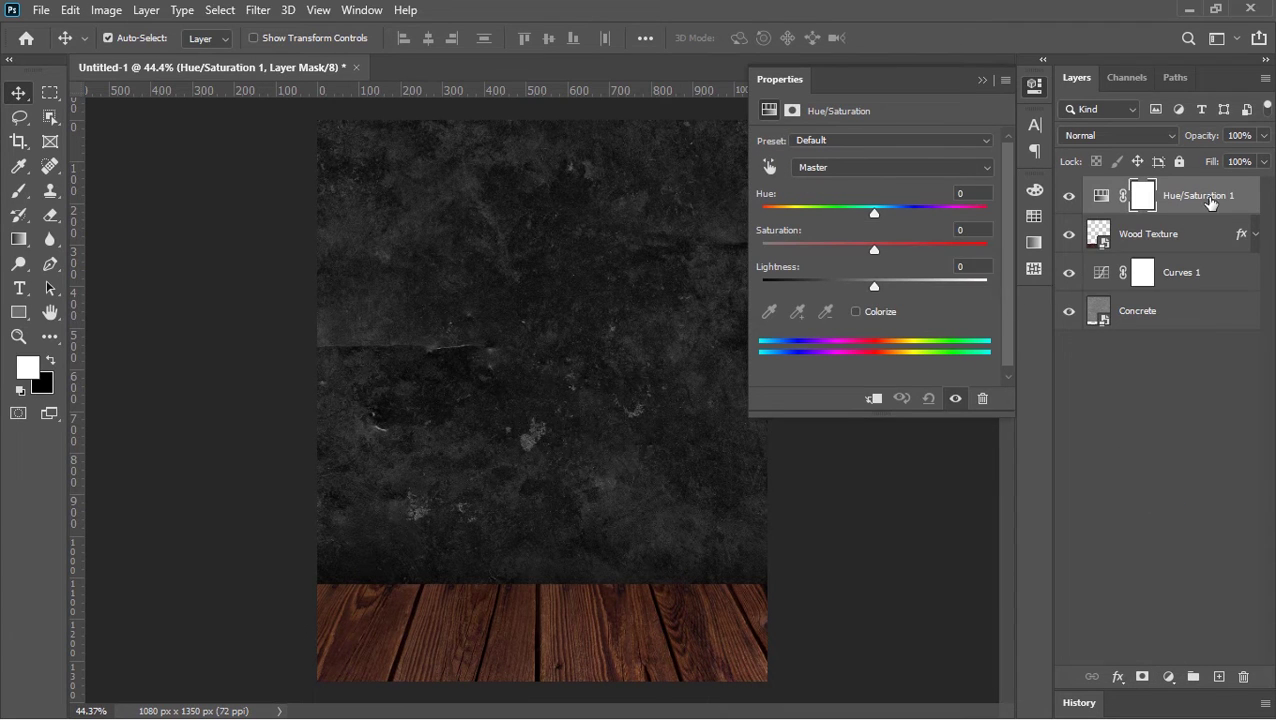
{"action": "right_click", "coordinate": [1211, 202]}
{"action": "left_click", "coordinate": [1058, 360]}
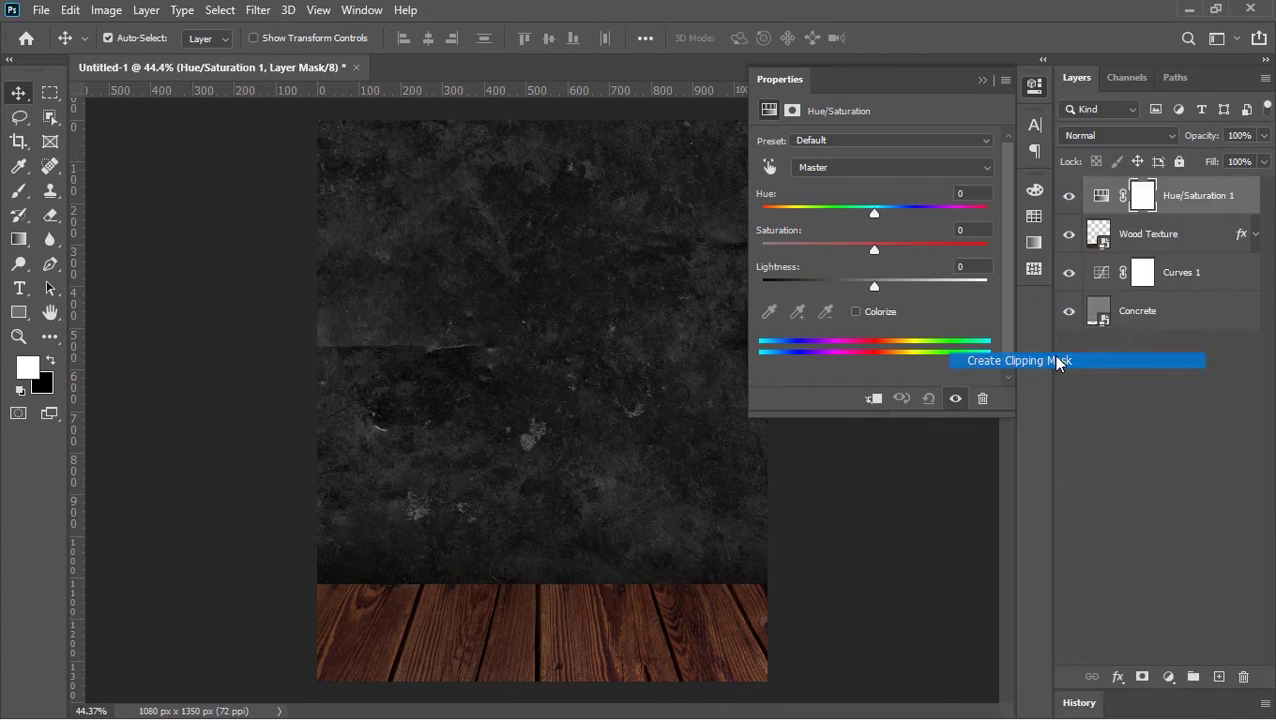
{"action": "left_click_drag", "start_coordinate": [872, 214], "coordinate": [913, 226]}
{"action": "key", "text": "ctrl+z"}
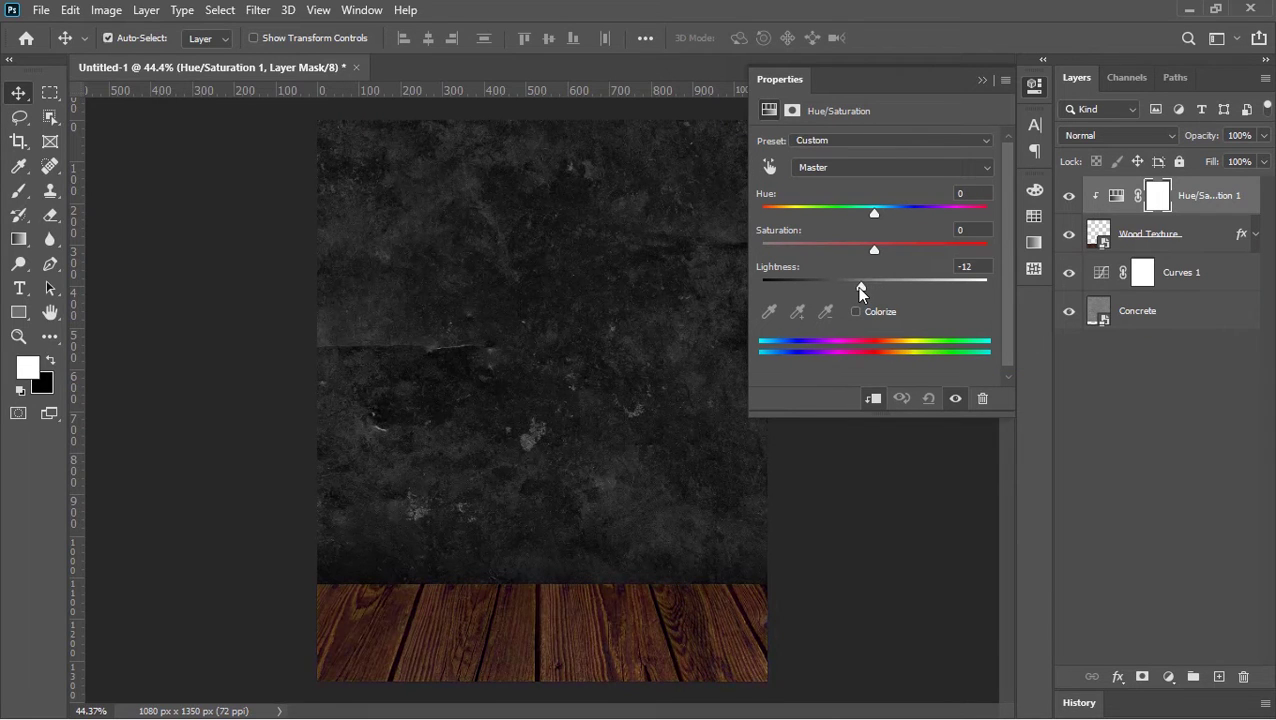
{"action": "left_click_drag", "start_coordinate": [860, 288], "coordinate": [850, 250]}
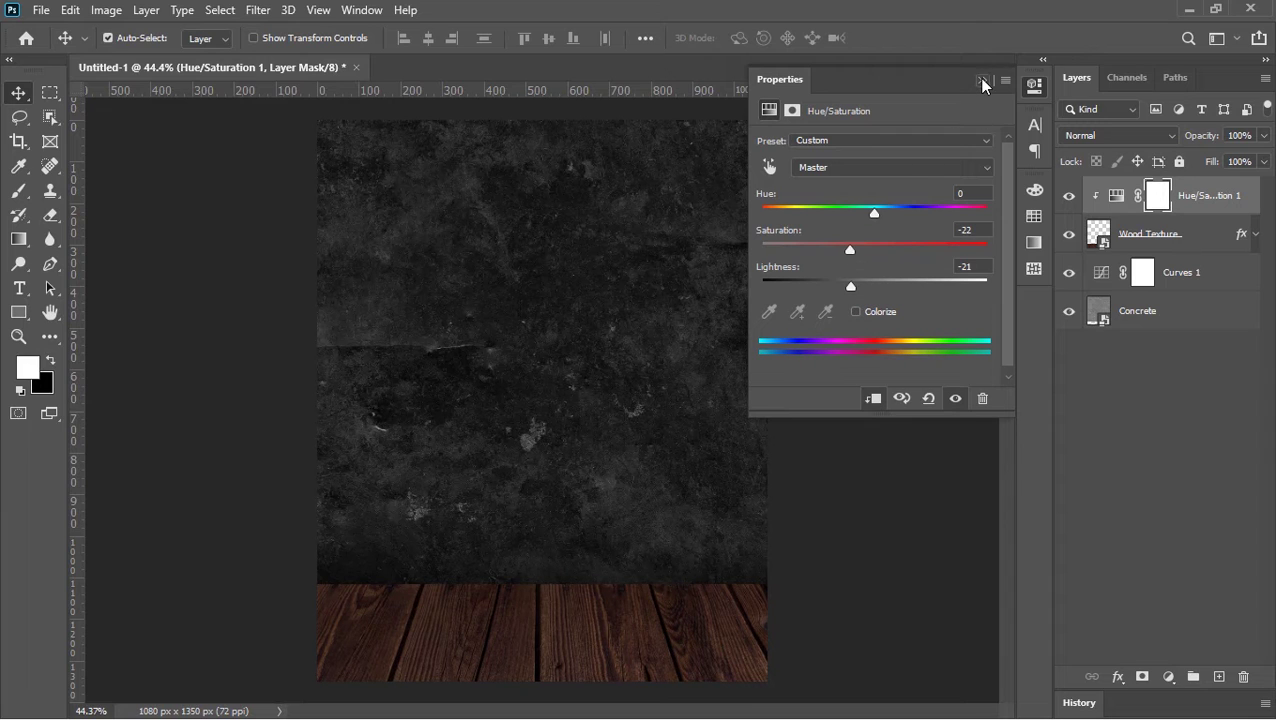
{"action": "left_click", "coordinate": [983, 82]}
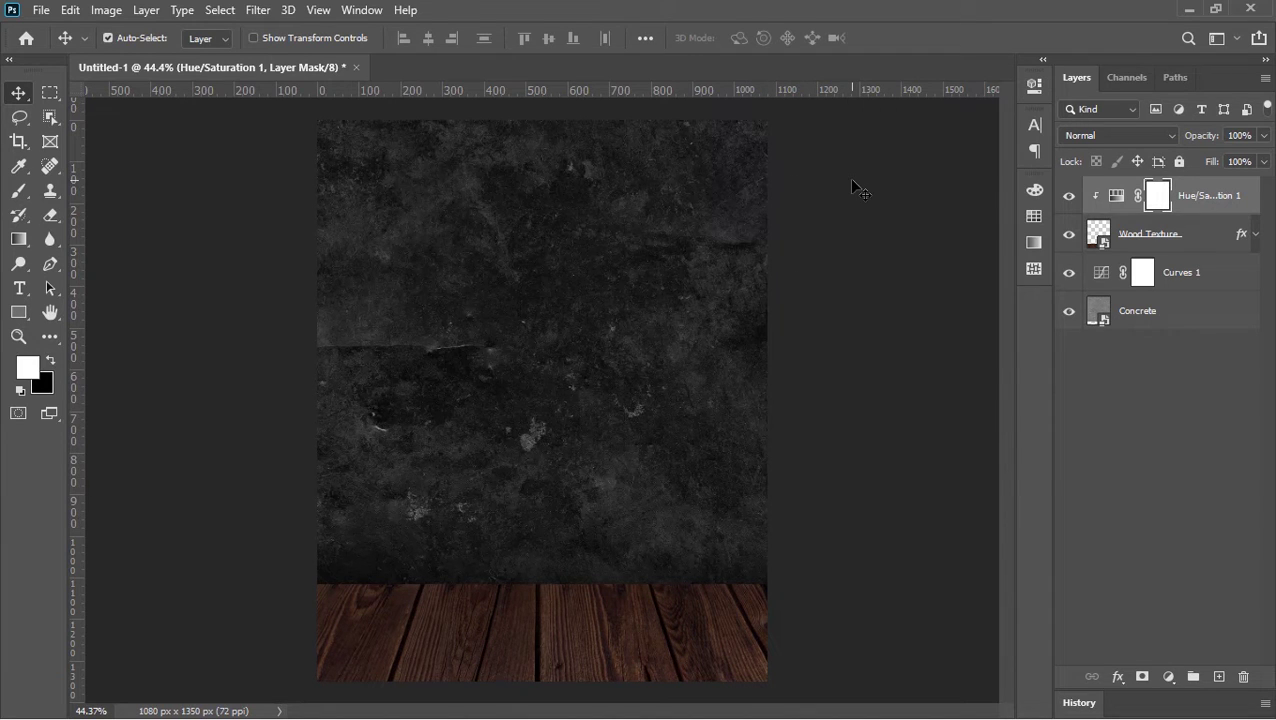
{"action": "key", "text": "alt+Tab"}
{"action": "key", "text": "alt+Tab"}
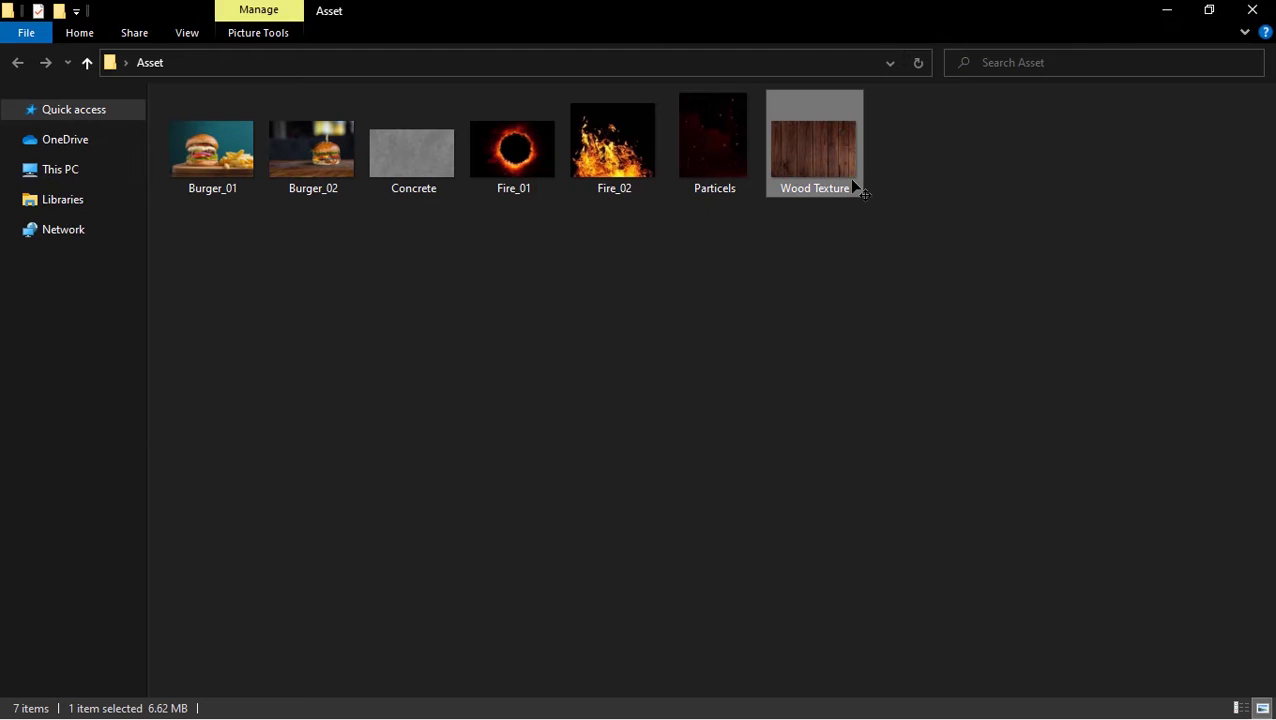
Open the Burger_01 photo in Photoshop
{"action": "left_click", "coordinate": [757, 285]}
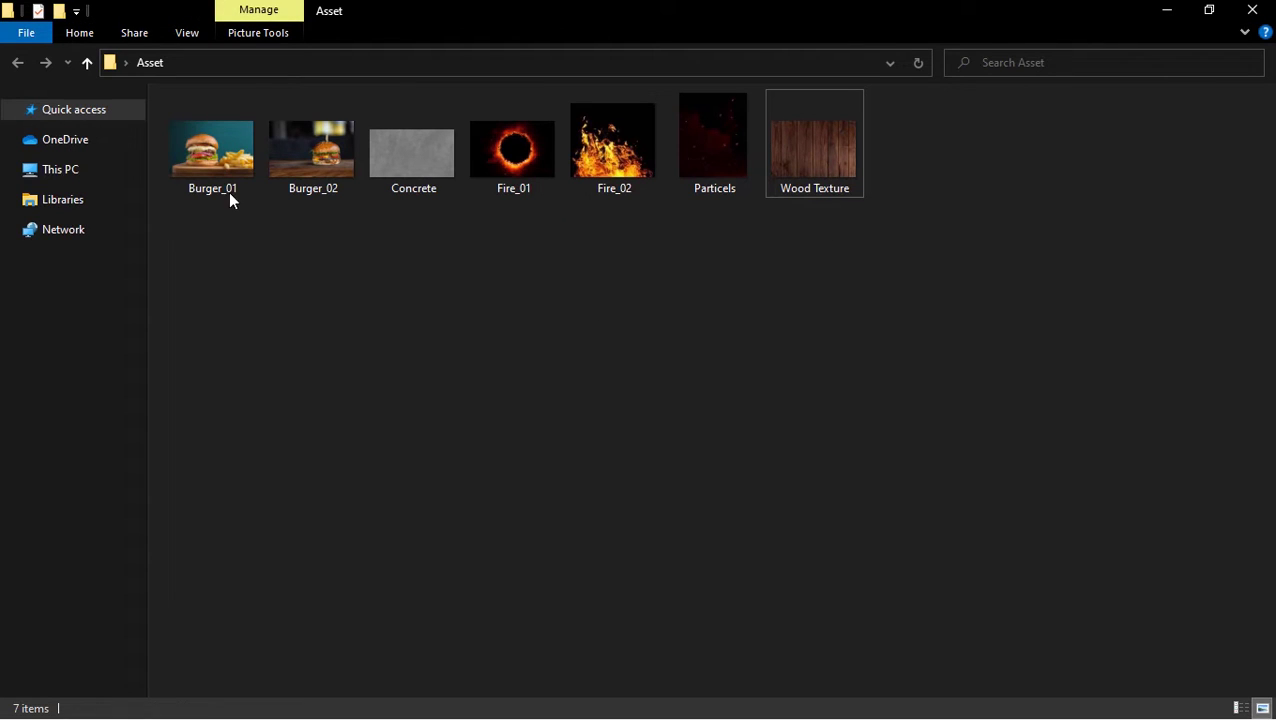
{"action": "left_click_drag", "start_coordinate": [219, 167], "coordinate": [640, 76]}
{"action": "key", "text": "alt+Tab"}
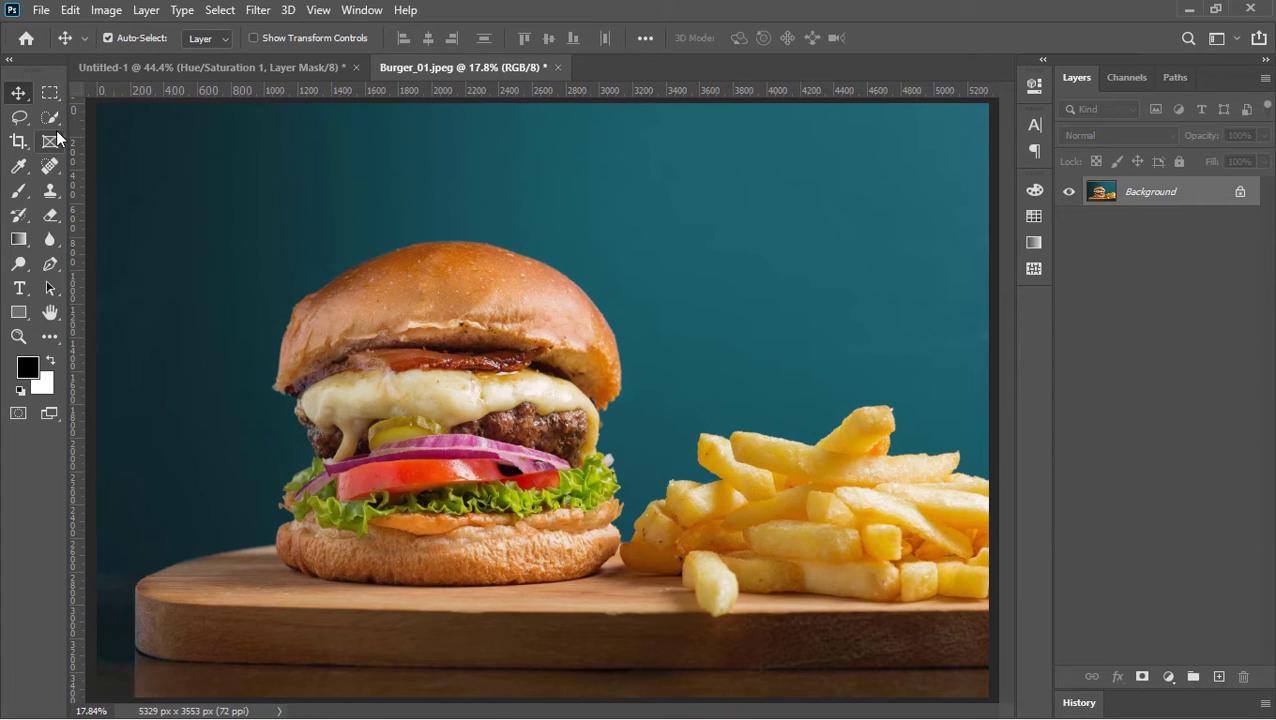
Select the burger with Quick Selection, copy it, and return to the poster document
{"action": "left_click", "coordinate": [50, 117]}
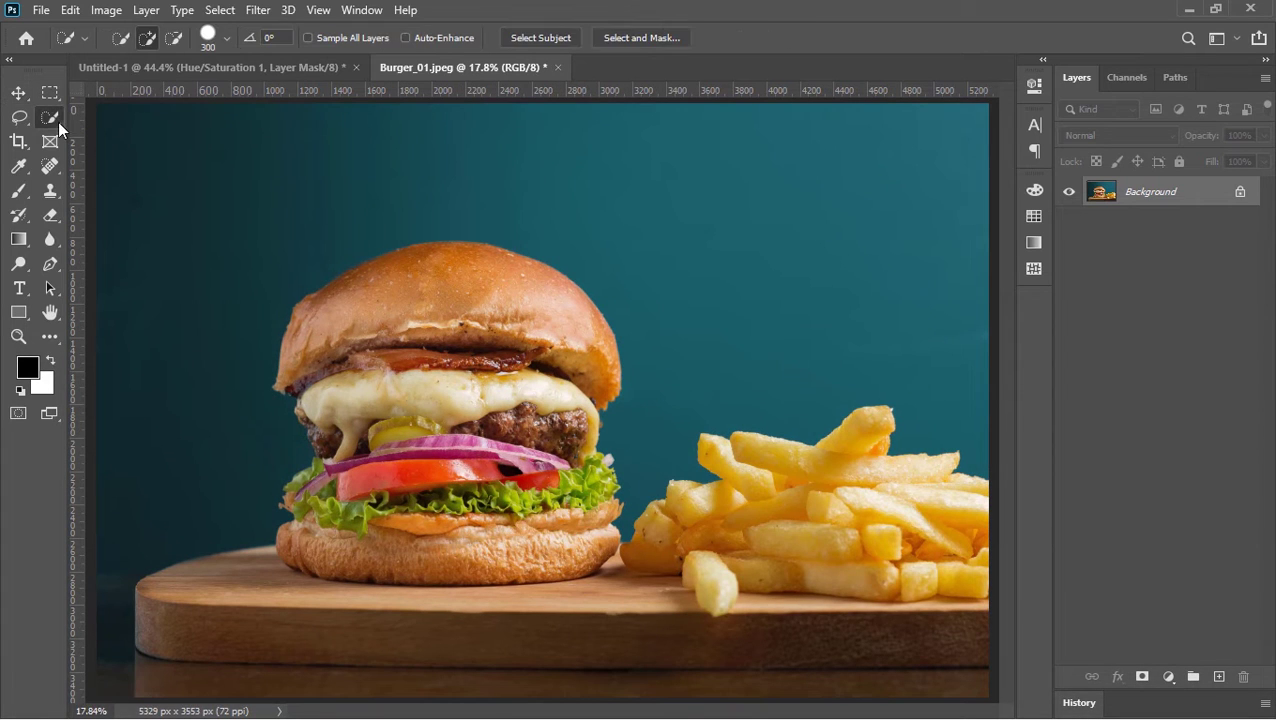
{"action": "mouse_move", "coordinate": [342, 333]}
{"action": "left_mouse_down"}
{"action": "mouse_move", "coordinate": [359, 320]}
{"action": "mouse_move", "coordinate": [556, 533]}
{"action": "mouse_move", "coordinate": [343, 492]}
{"action": "mouse_move", "coordinate": [296, 470]}
{"action": "left_mouse_up"}
{"action": "left_click", "coordinate": [72, 12]}
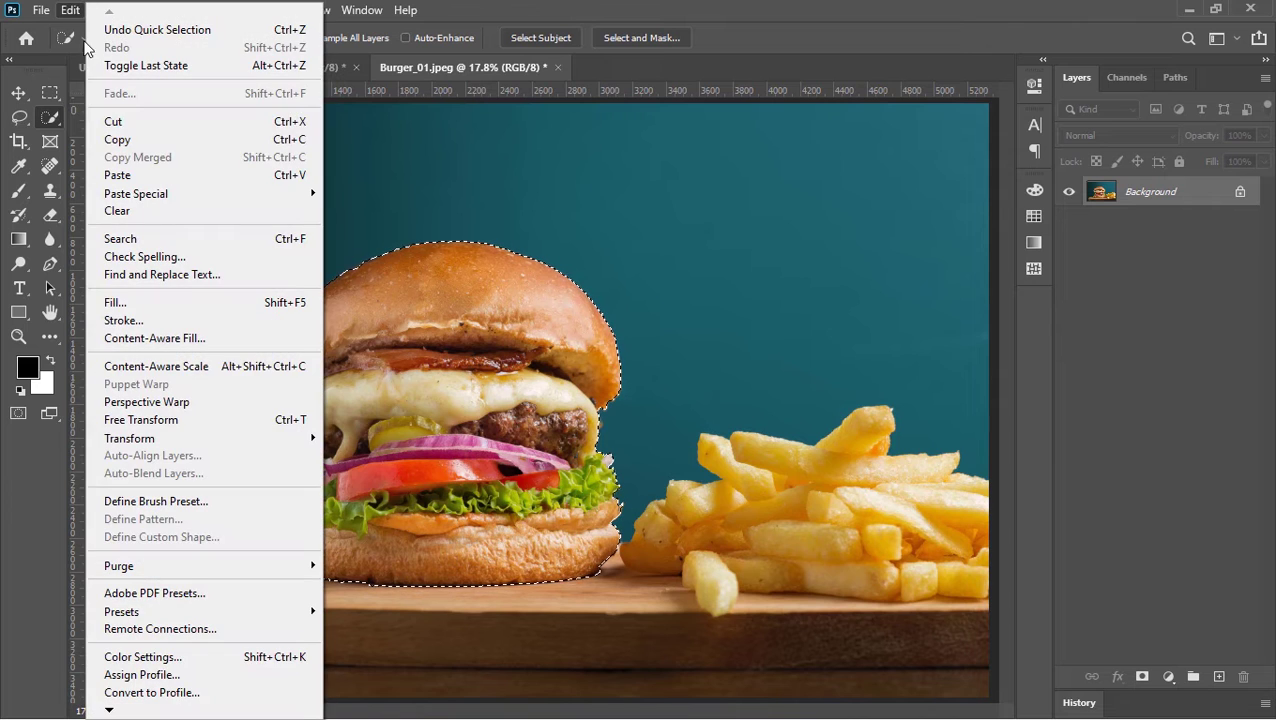
{"action": "left_click", "coordinate": [139, 141]}
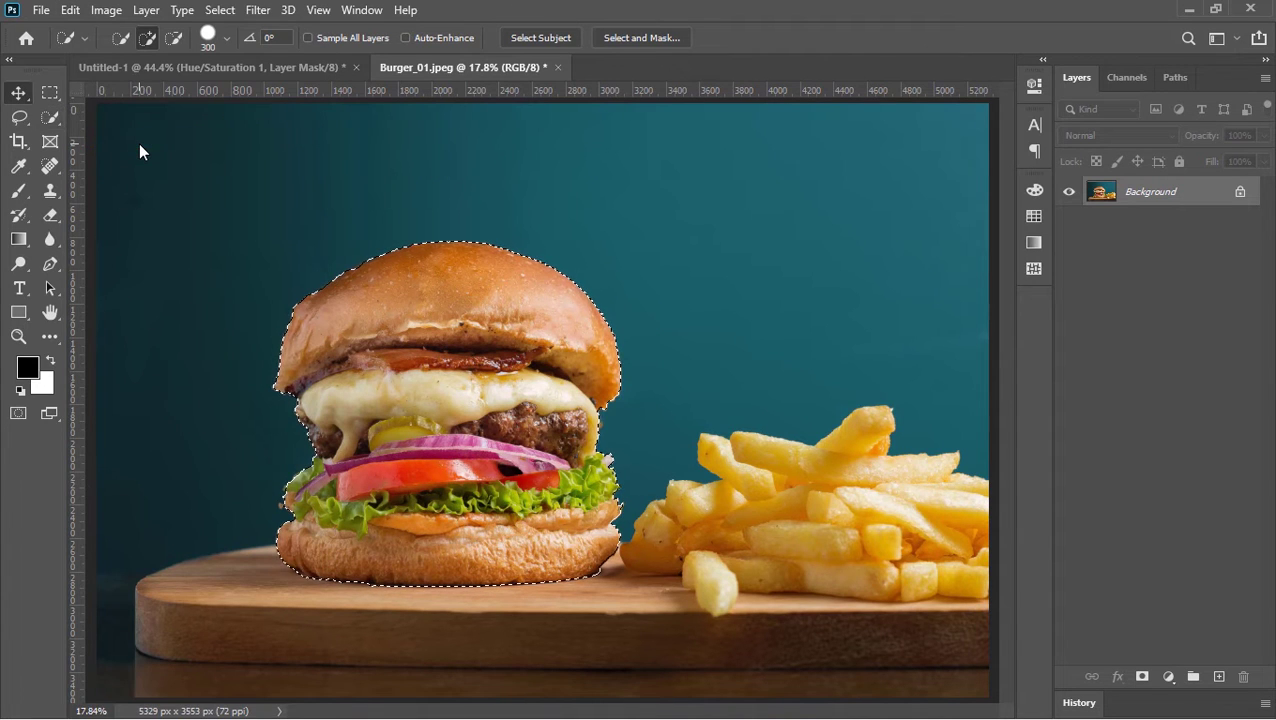
{"action": "key", "text": "v"}
{"action": "left_click", "coordinate": [150, 70]}
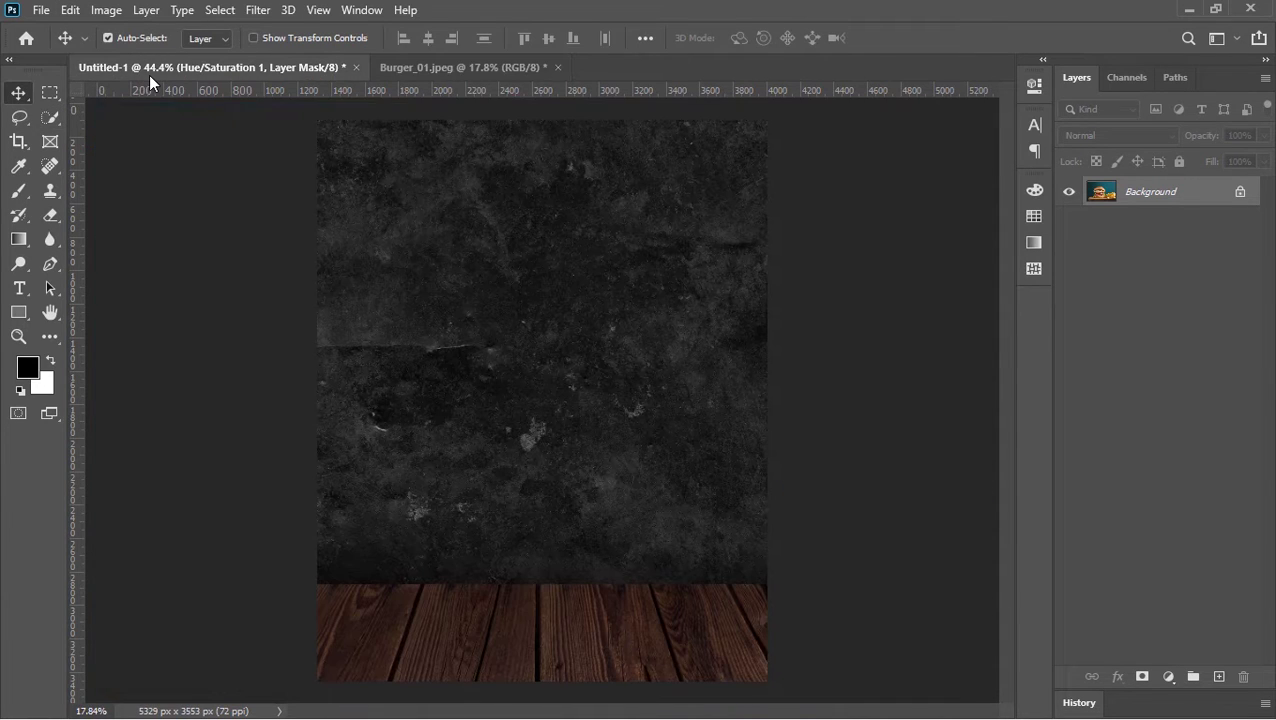
Paste the burger into the poster, name the layer Burger, and convert it to a Smart Object
{"action": "left_click", "coordinate": [70, 11]}
{"action": "left_click", "coordinate": [125, 172]}
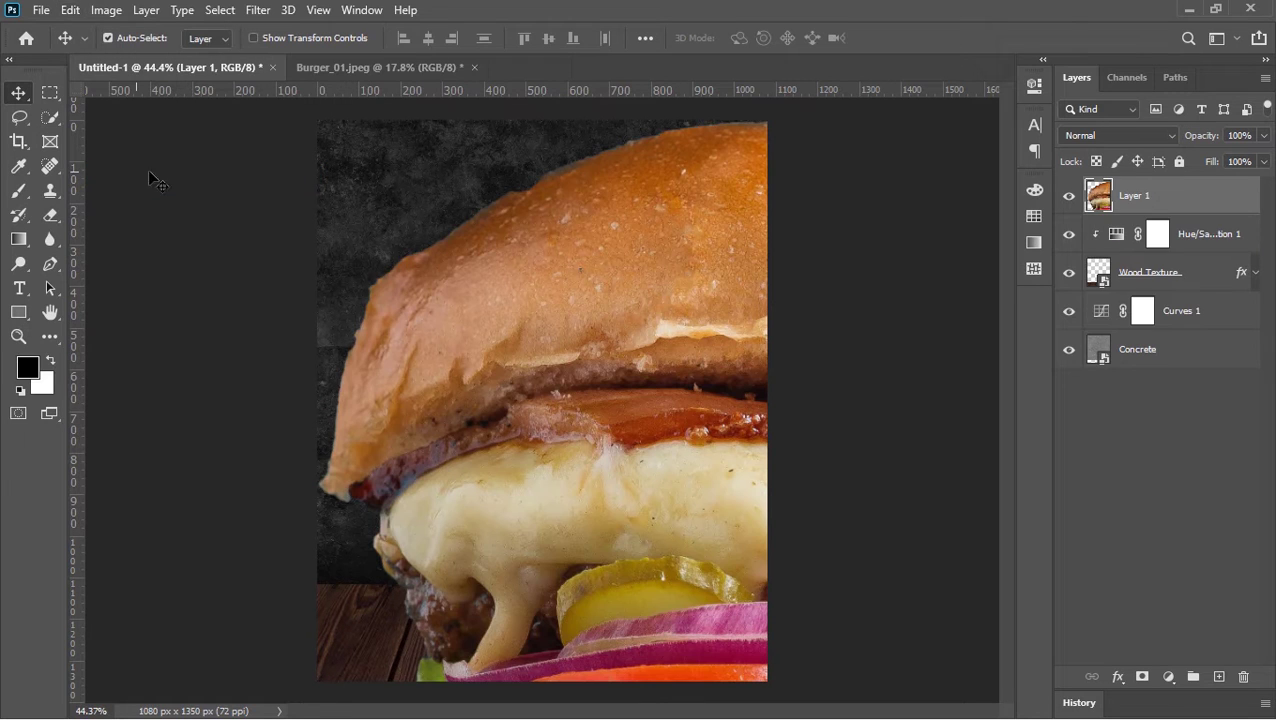
{"action": "type", "text": "Burger"}
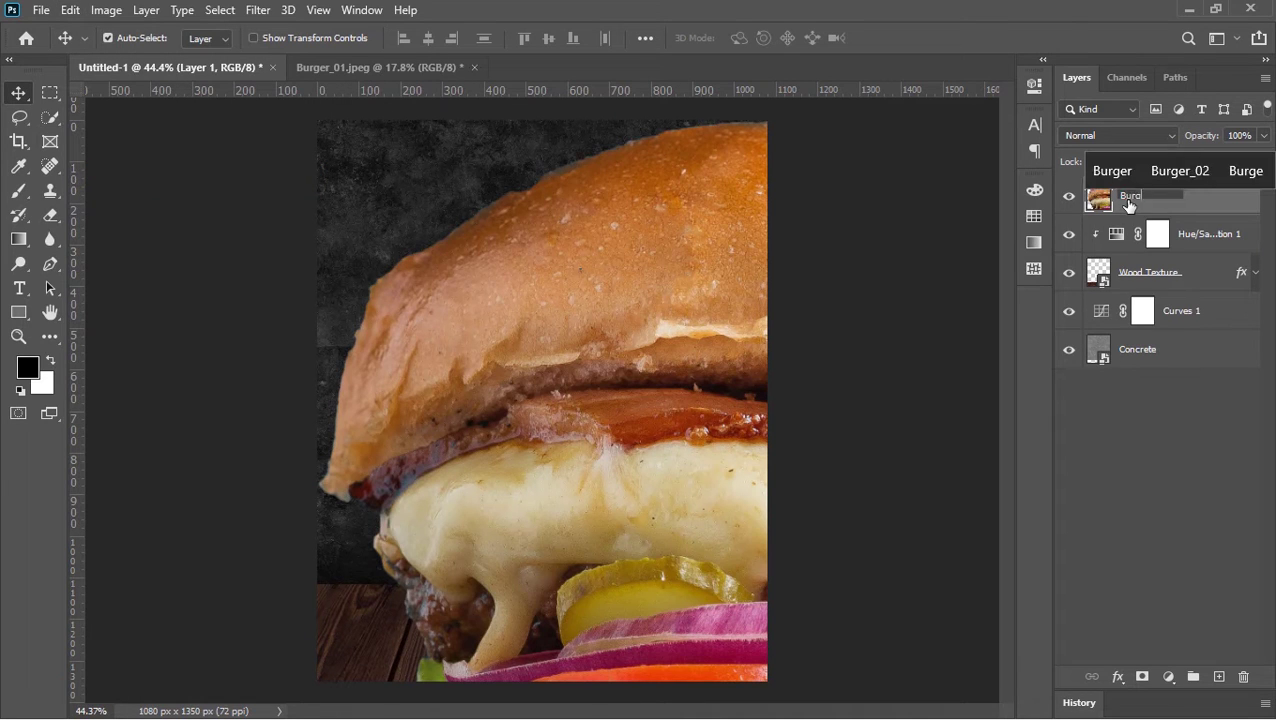
{"action": "right_click", "coordinate": [1128, 205]}
{"action": "left_click", "coordinate": [1040, 260]}
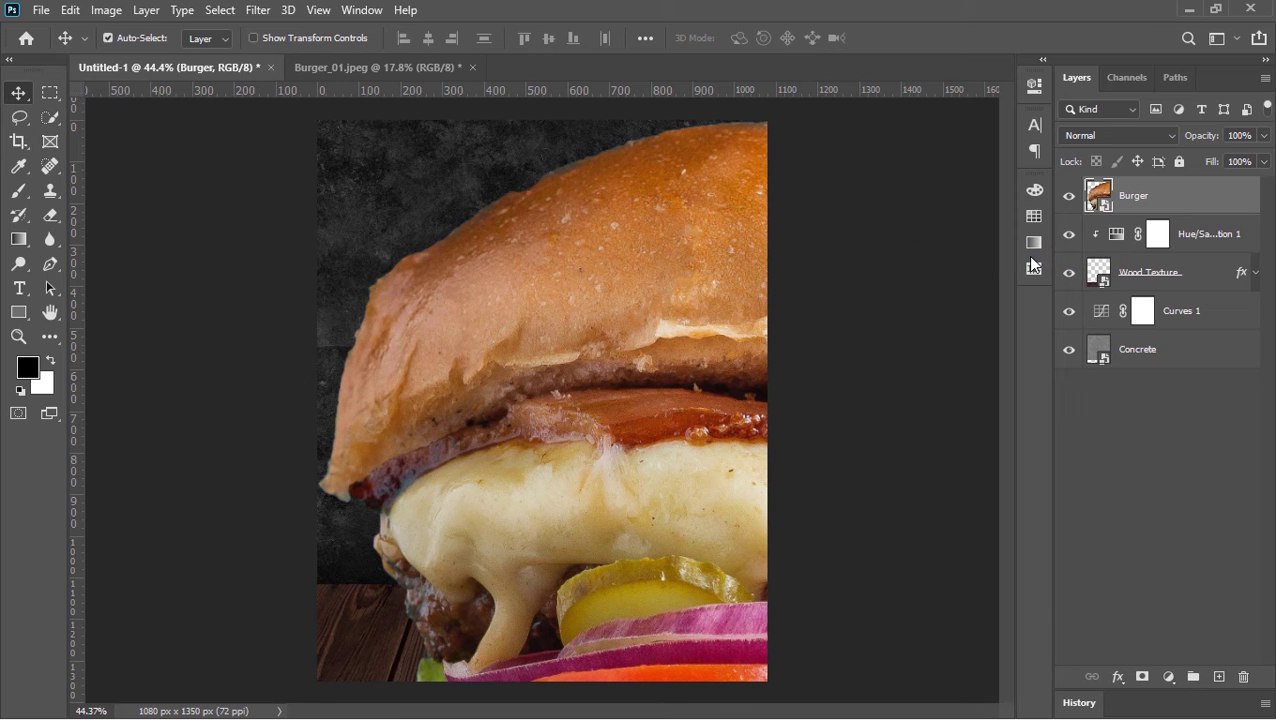
Resize the Burger layer so it stands on the wooden floor
{"action": "key", "text": "ctrl+t"}
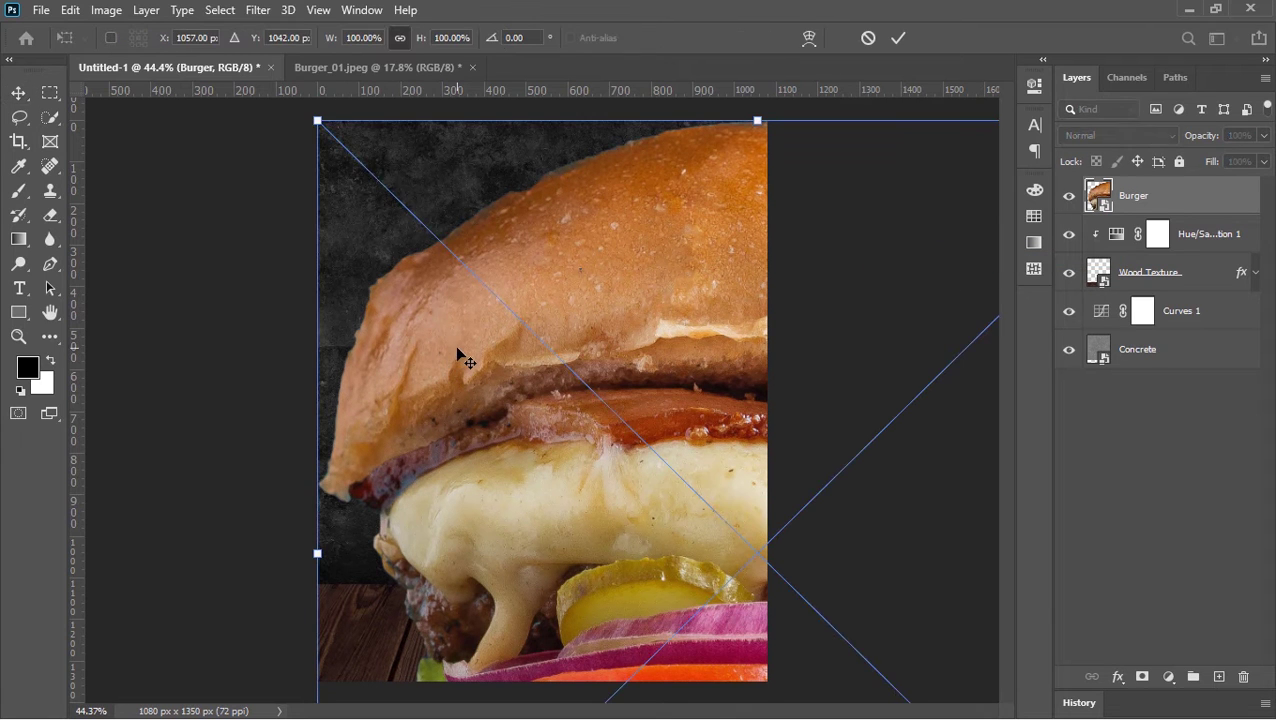
{"action": "left_click_drag", "start_coordinate": [318, 122], "coordinate": [552, 525]}
{"action": "left_click_drag", "start_coordinate": [541, 423], "coordinate": [549, 395]}
{"action": "key", "text": "Return"}
{"action": "scroll", "coordinate": [551, 402], "scroll_direction": "up", "scroll_amount": 3}
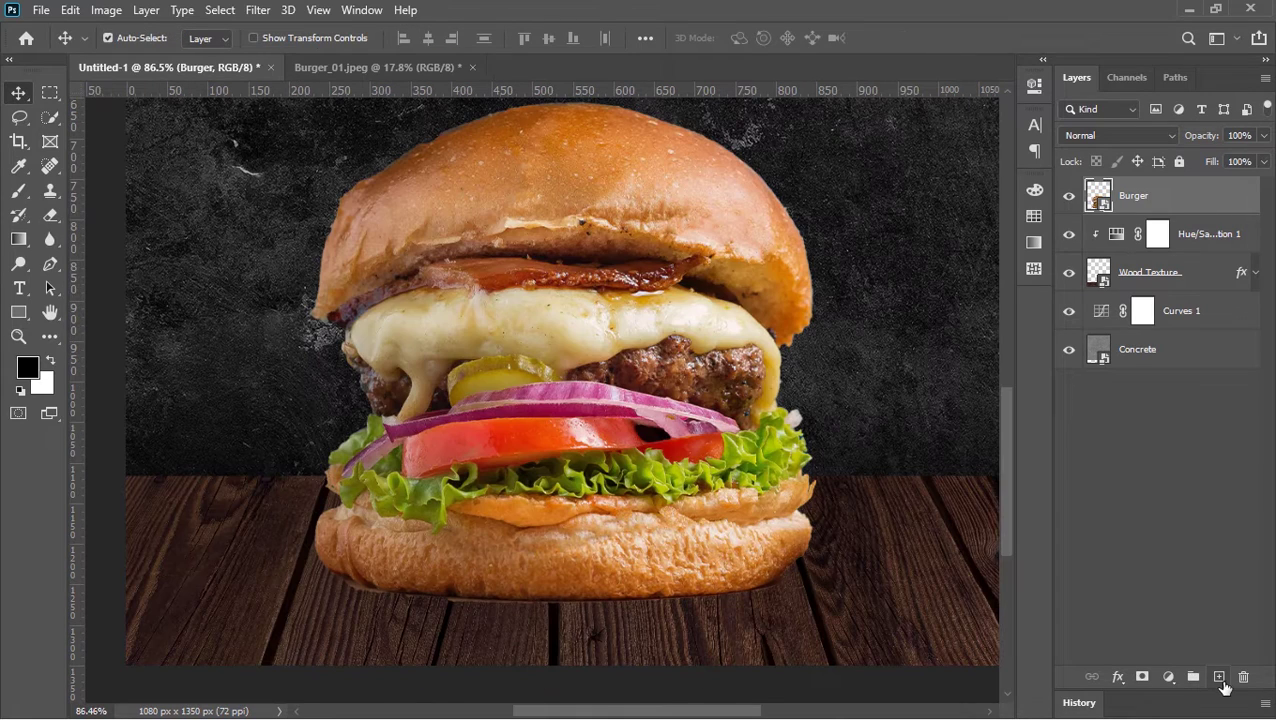
{"action": "left_click", "coordinate": [1219, 677]}
Name the new layer Shadow and paint a 250 px soft black blob on it
{"action": "left_click", "coordinate": [1136, 195]}
{"action": "type", "text": "S"}
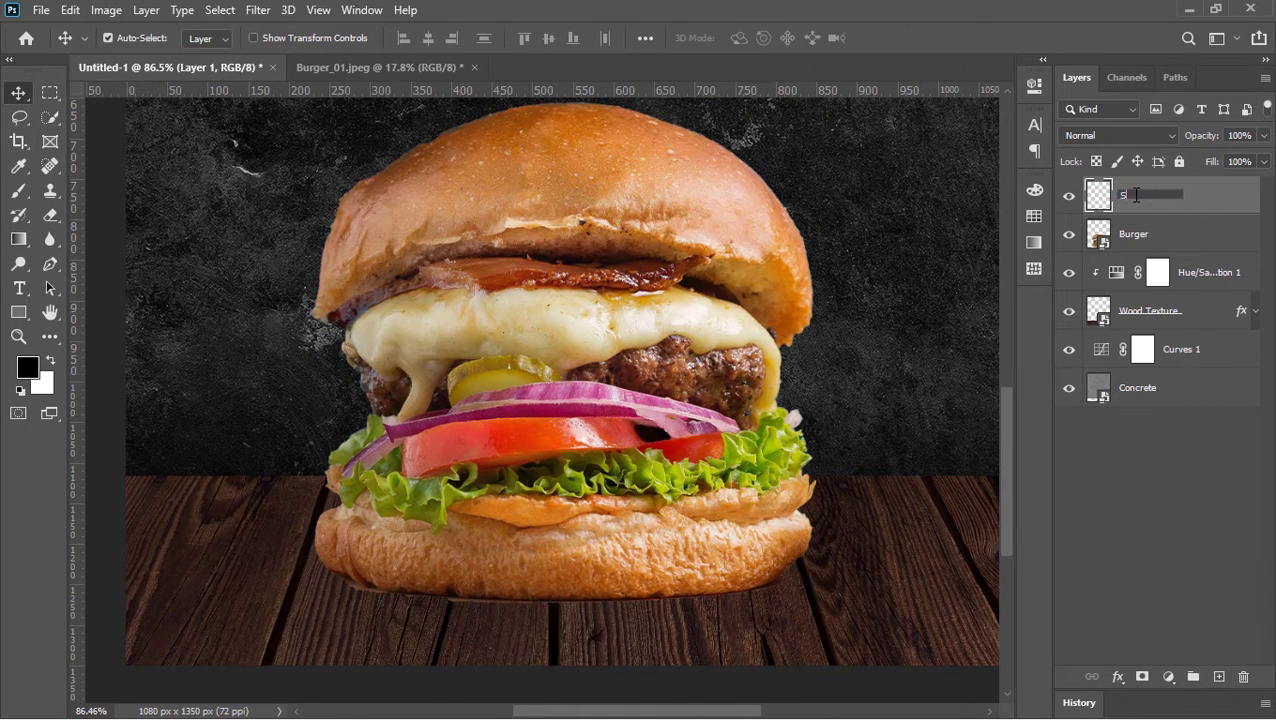
{"action": "type", "text": "hadow"}
{"action": "key", "text": "Return"}
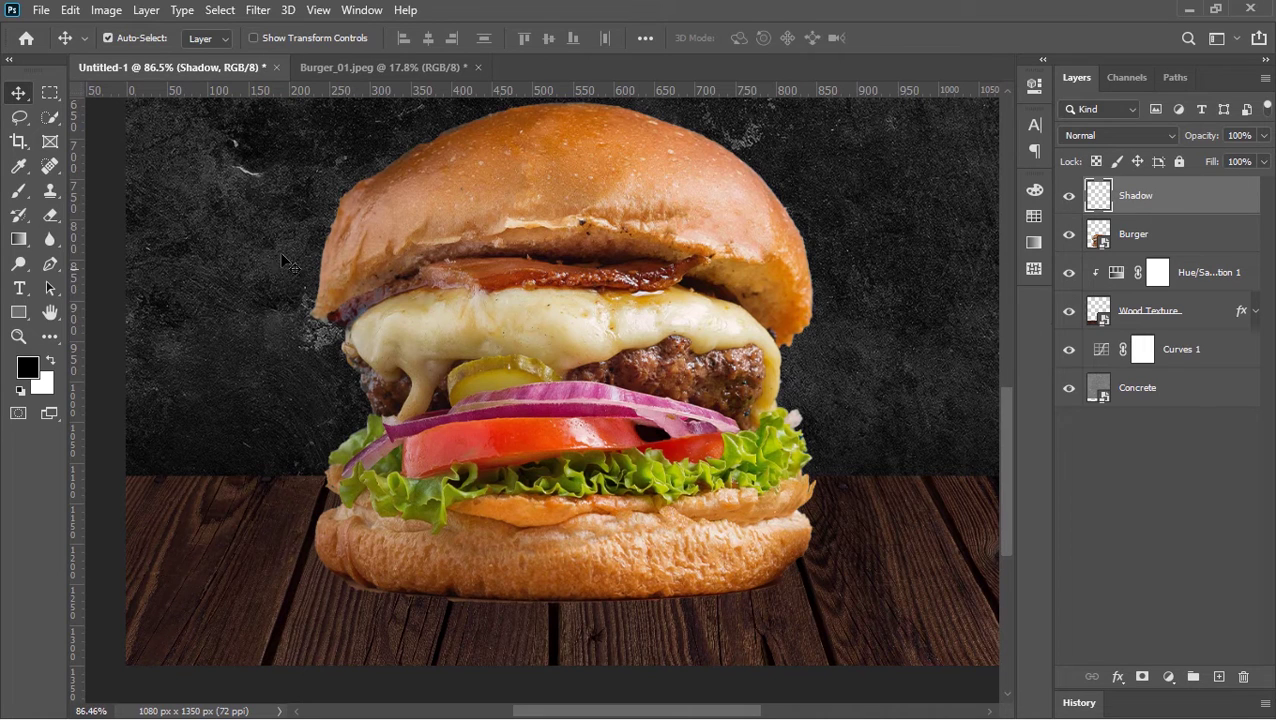
{"action": "left_click", "coordinate": [15, 197]}
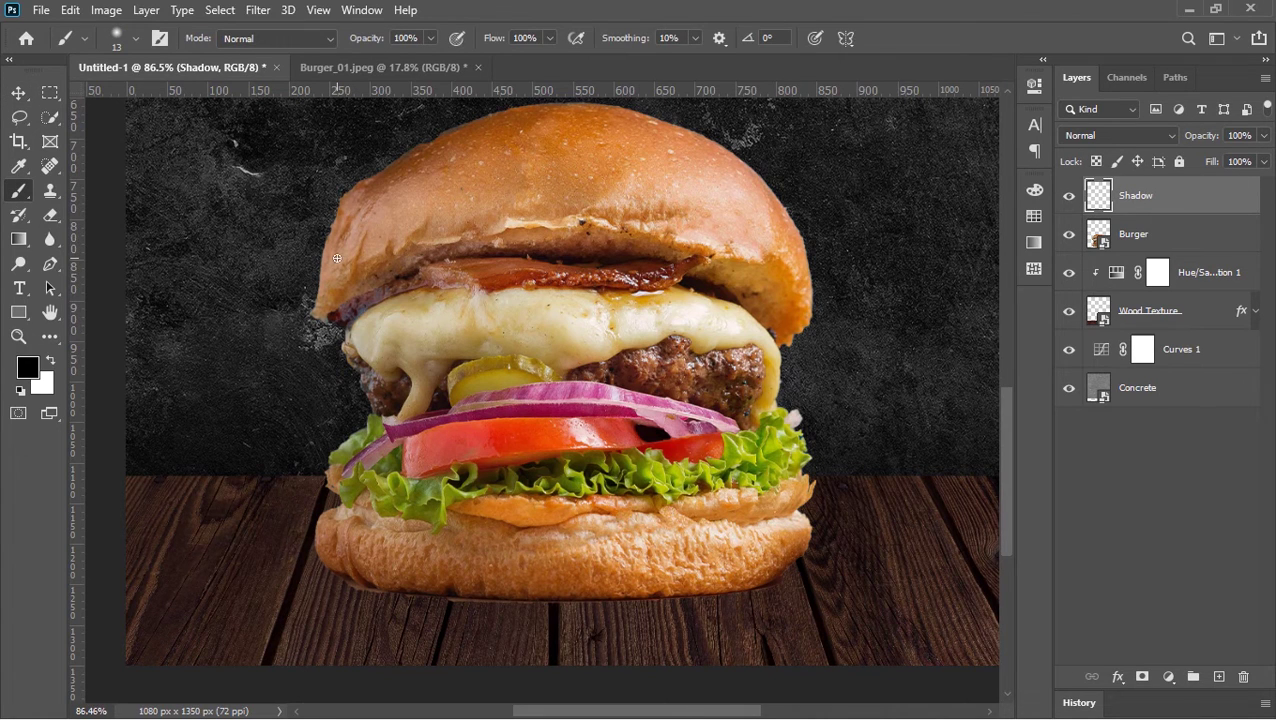
{"action": "key", "text": "bracketright"}
{"action": "key", "text": "bracketright"}
{"action": "key", "text": "bracketright"}
{"action": "key", "text": "bracketright"}
{"action": "key", "text": "bracketright"}
{"action": "key", "text": "bracketright"}
{"action": "key", "text": "bracketright"}
{"action": "key", "text": "bracketright"}
{"action": "key", "text": "bracketright"}
{"action": "key", "text": "bracketright"}
{"action": "key", "text": "bracketright"}
{"action": "key", "text": "bracketright"}
{"action": "key", "text": "bracketright"}
{"action": "key", "text": "bracketright"}
{"action": "key", "text": "bracketright"}
{"action": "key", "text": "bracketright"}
{"action": "key", "text": "bracketright"}
{"action": "key", "text": "bracketright"}
{"action": "left_click_drag", "start_coordinate": [413, 345], "coordinate": [574, 348]}
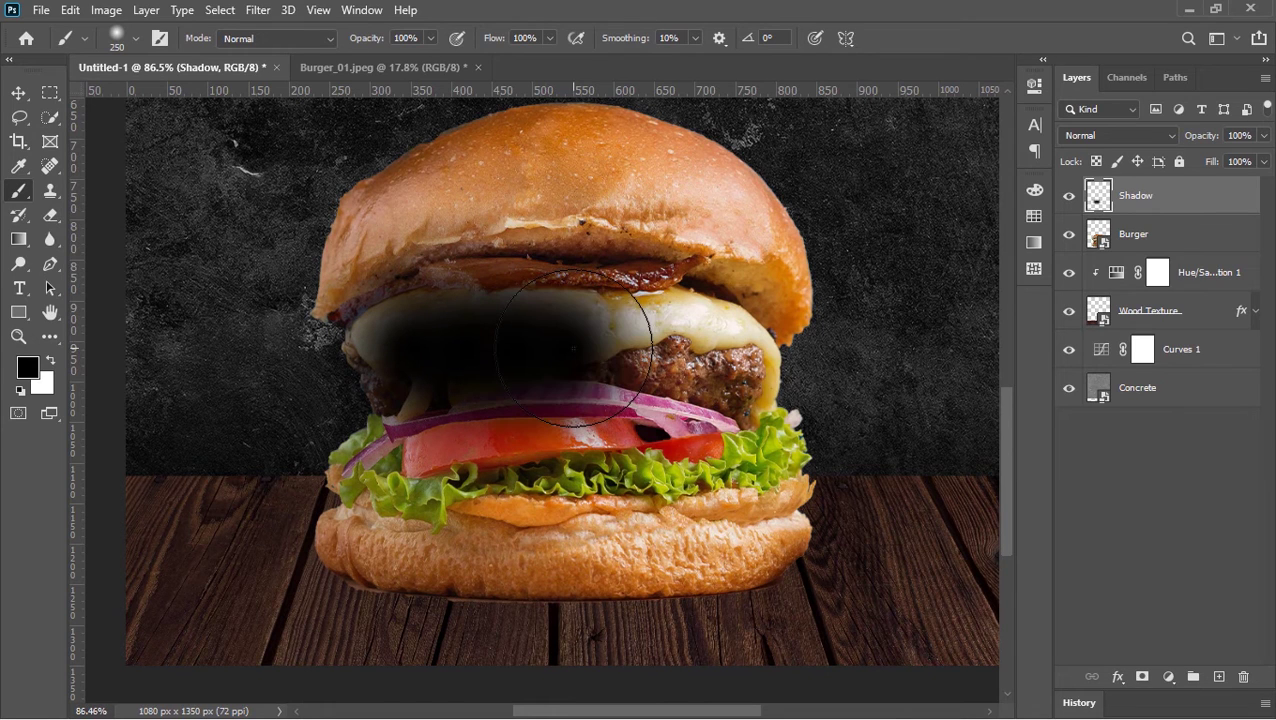
Squash the shadow blob flat and stretch it wide beneath the burger
{"action": "left_click", "coordinate": [19, 93]}
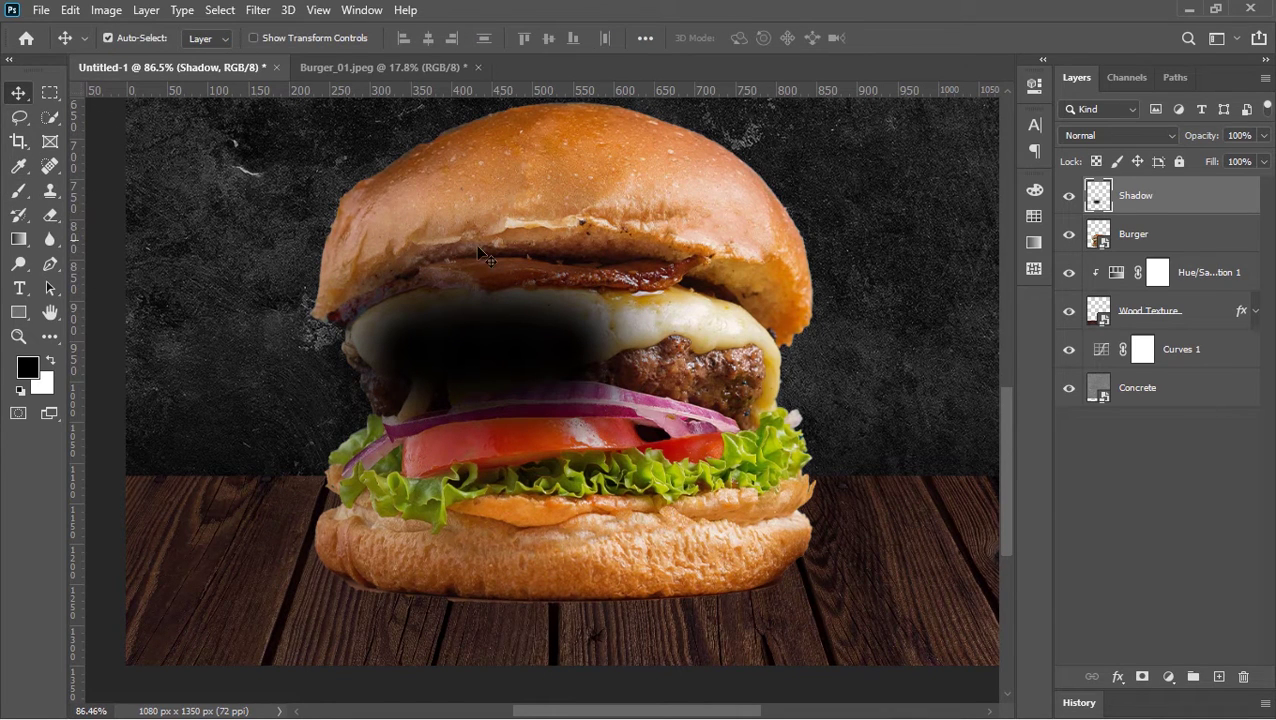
{"action": "key", "text": "ctrl+t"}
{"action": "left_click_drag", "start_coordinate": [490, 186], "coordinate": [497, 420]}
{"action": "left_click_drag", "start_coordinate": [525, 463], "coordinate": [605, 599]}
{"action": "scroll", "coordinate": [708, 598], "scroll_direction": "down", "scroll_amount": 3}
{"action": "left_click_drag", "start_coordinate": [736, 586], "coordinate": [900, 582]}
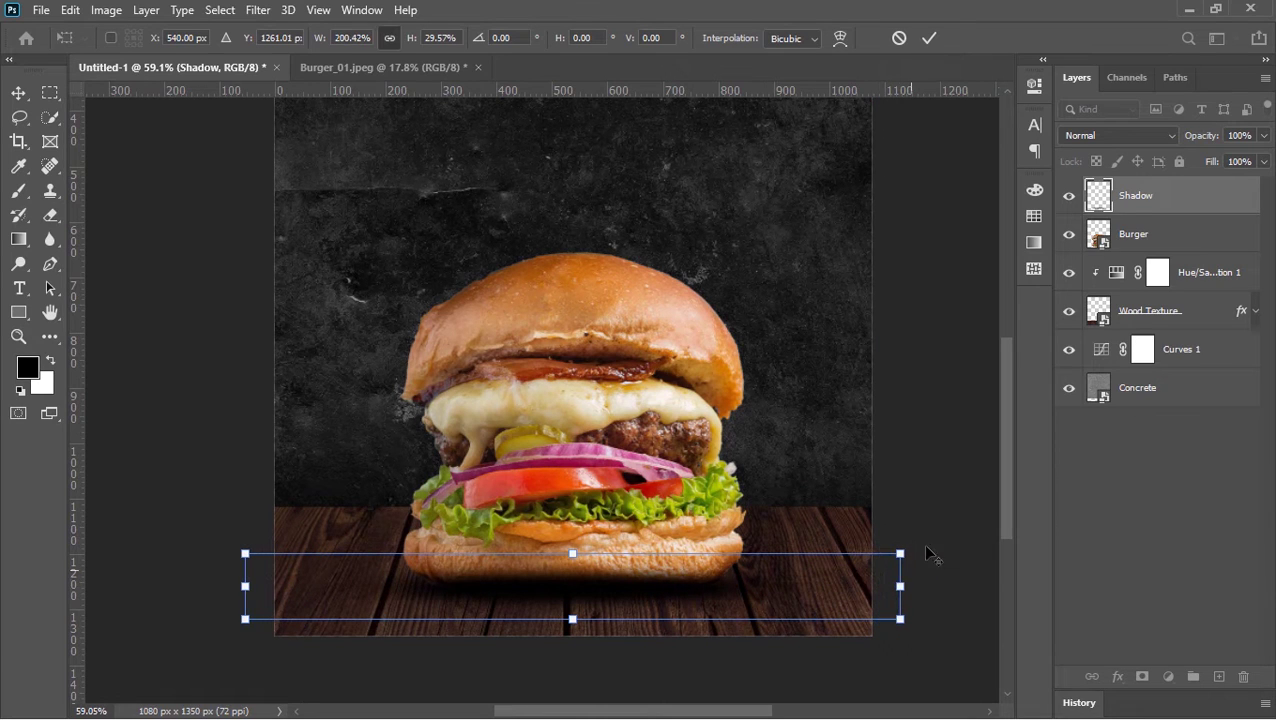
{"action": "left_click", "coordinate": [929, 38]}
Move the Shadow layer below Burger and set its opacity to 90%
{"action": "left_click_drag", "start_coordinate": [1145, 195], "coordinate": [1152, 246]}
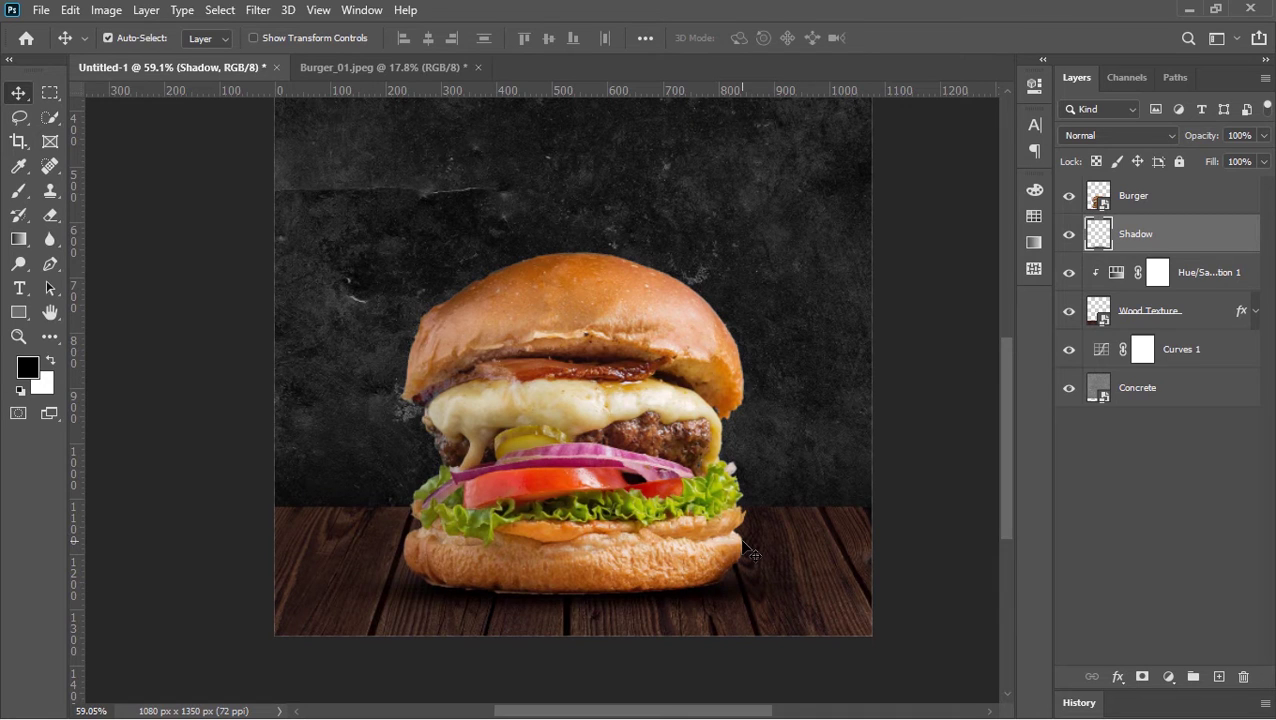
{"action": "type", "text": "90"}
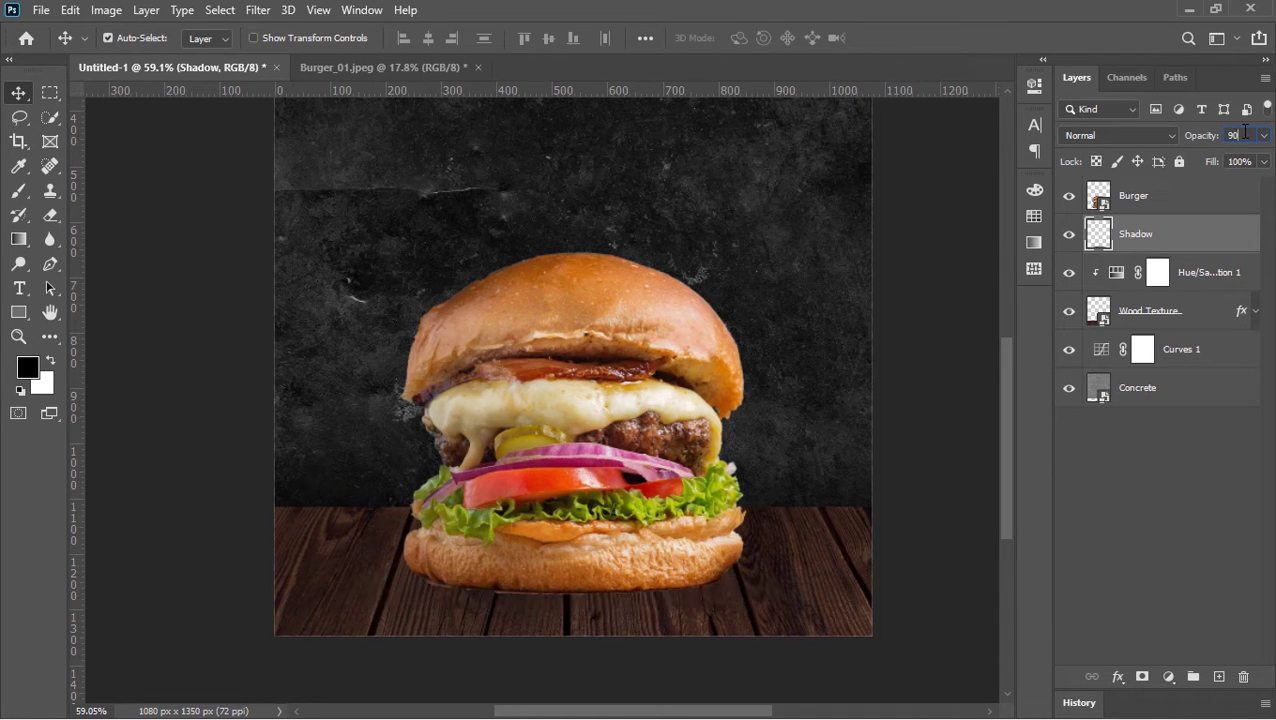
{"action": "left_click", "coordinate": [1198, 203]}
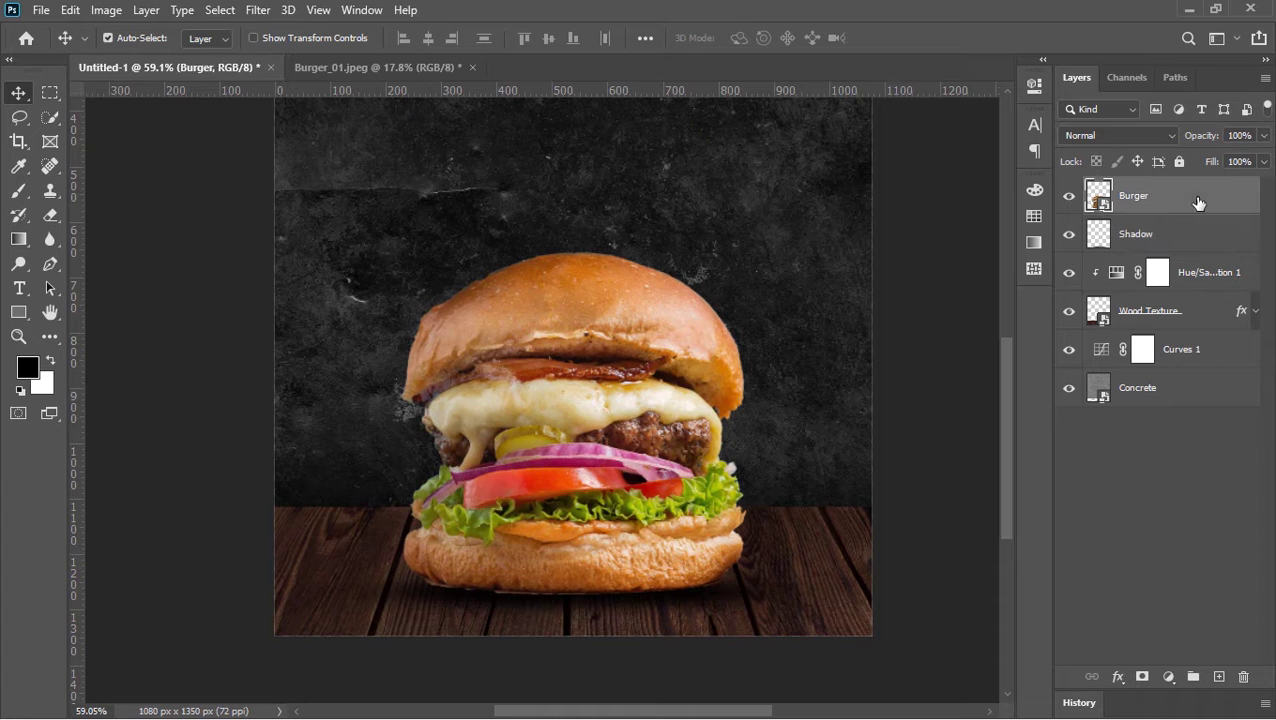
Paint a dark shading layer clipped to the Burger layer at the burger's base
{"action": "left_click", "coordinate": [1220, 678]}
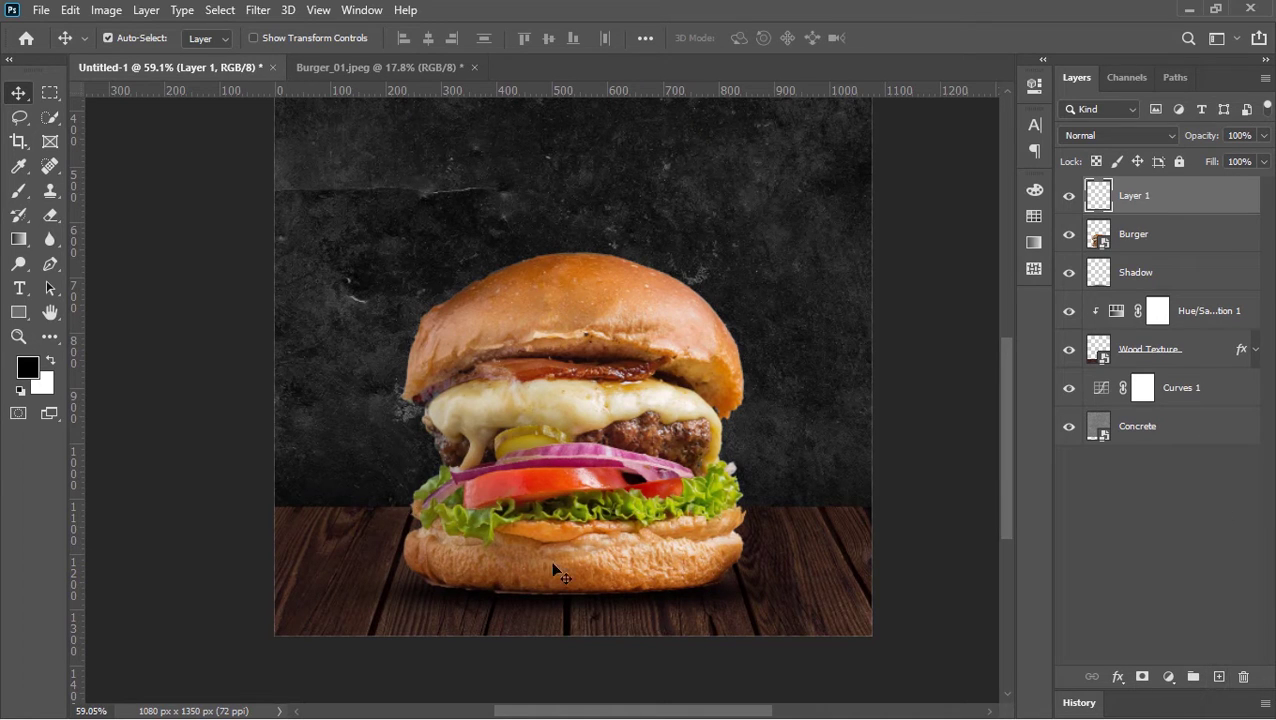
{"action": "left_click", "coordinate": [18, 192]}
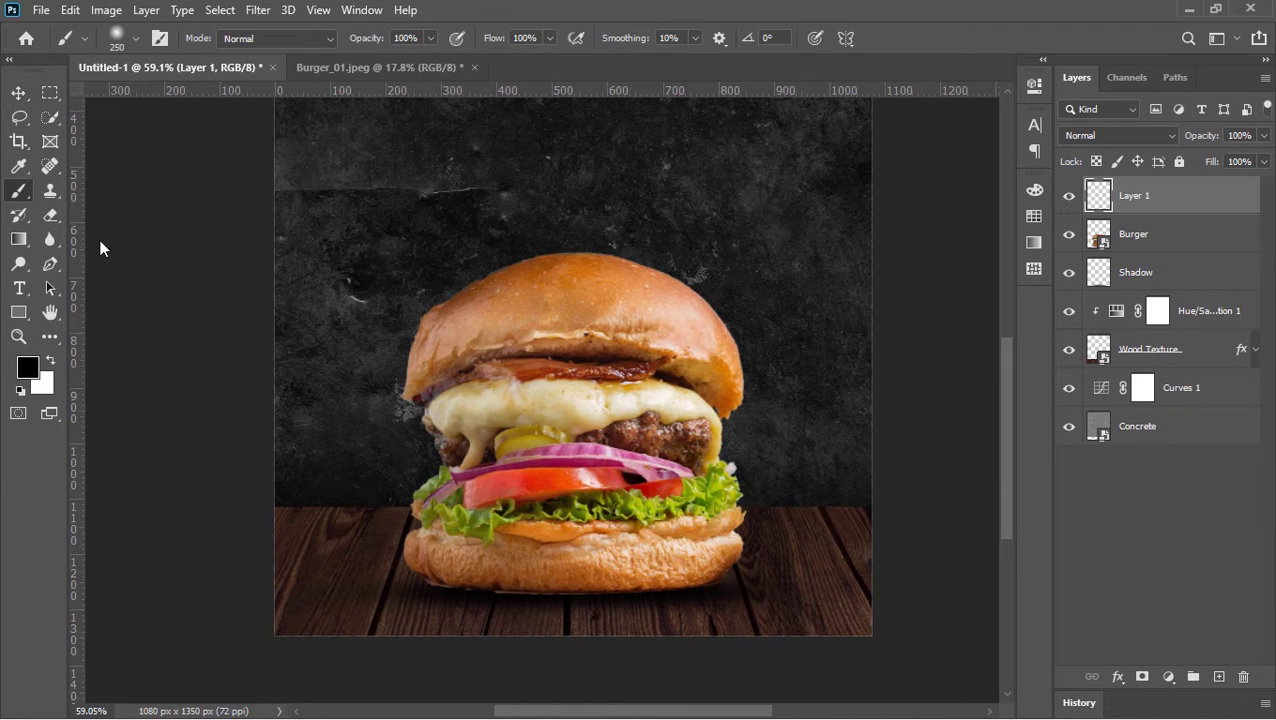
{"action": "left_click", "coordinate": [726, 614]}
{"action": "mouse_move", "coordinate": [726, 614]}
{"action": "left_mouse_down"}
{"action": "mouse_move", "coordinate": [594, 649]}
{"action": "mouse_move", "coordinate": [393, 636]}
{"action": "left_mouse_up"}
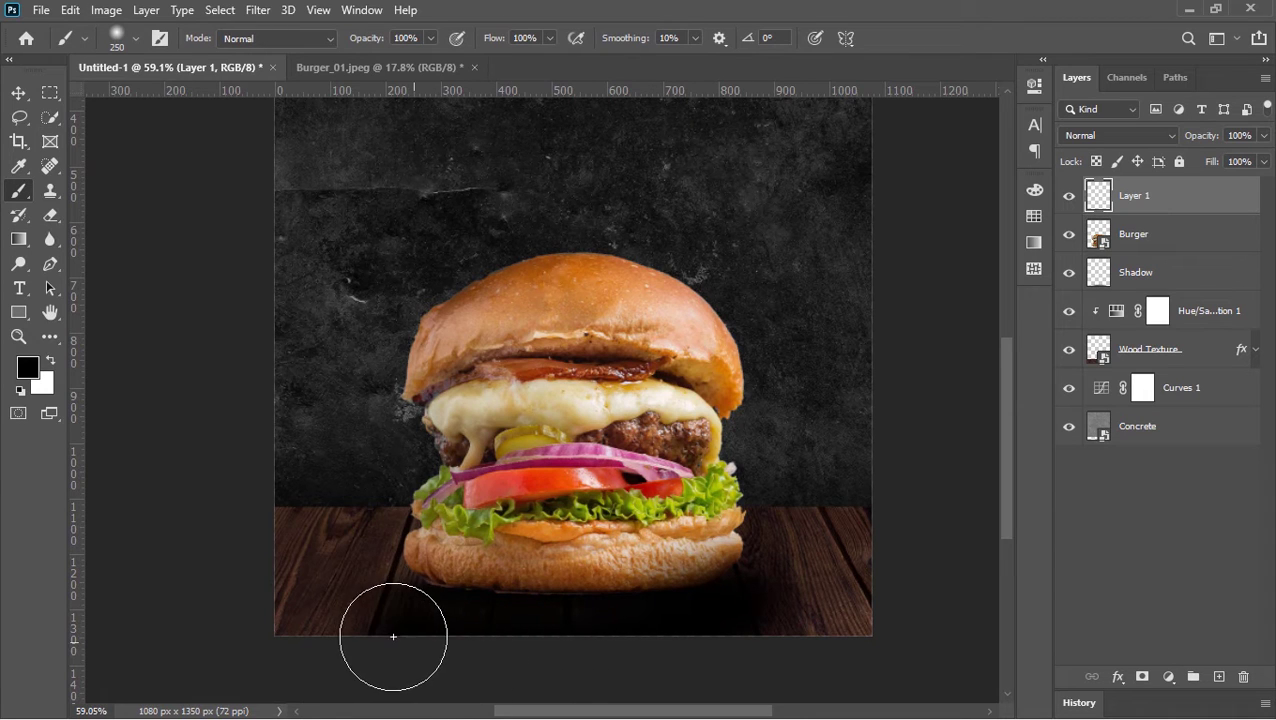
{"action": "right_click", "coordinate": [1152, 207]}
{"action": "left_click", "coordinate": [979, 362]}
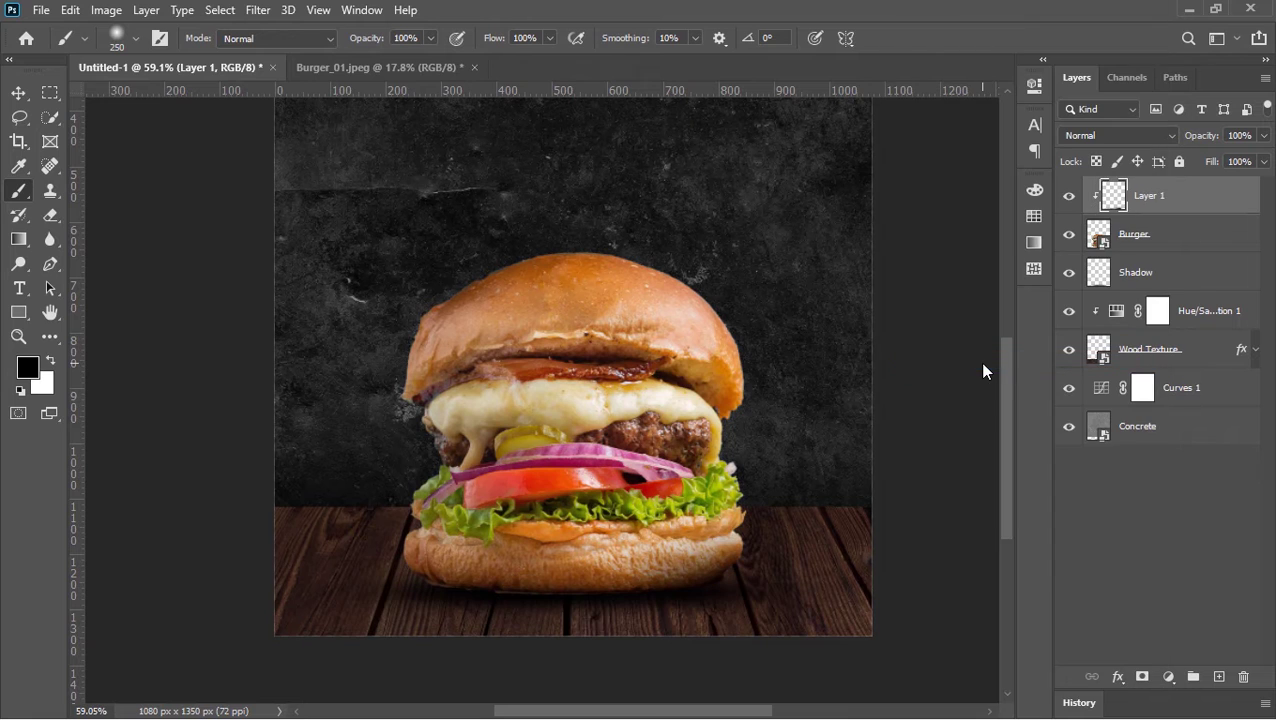
{"action": "left_click_drag", "start_coordinate": [682, 401], "coordinate": [545, 360]}
{"action": "key", "text": "ctrl+z"}
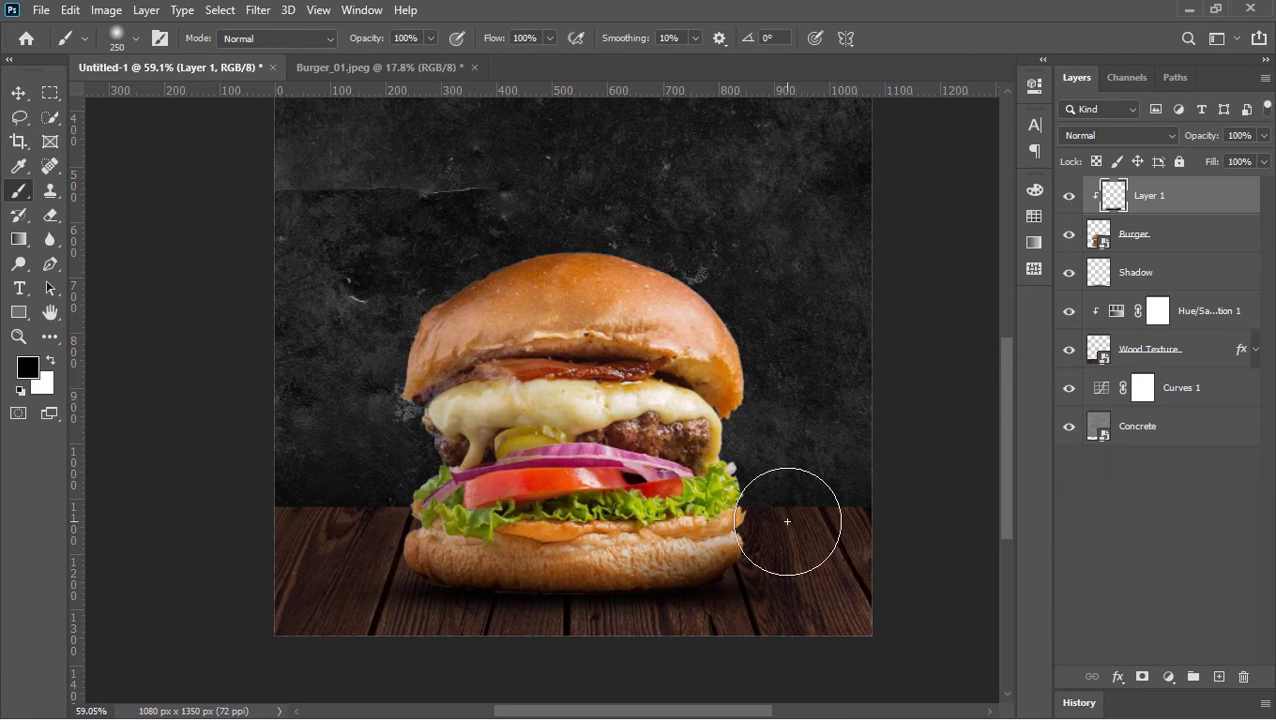
Close the Burger_01 photo without saving changes
{"action": "key", "text": "v"}
{"action": "scroll", "coordinate": [793, 523], "scroll_direction": "down", "scroll_amount": 2}
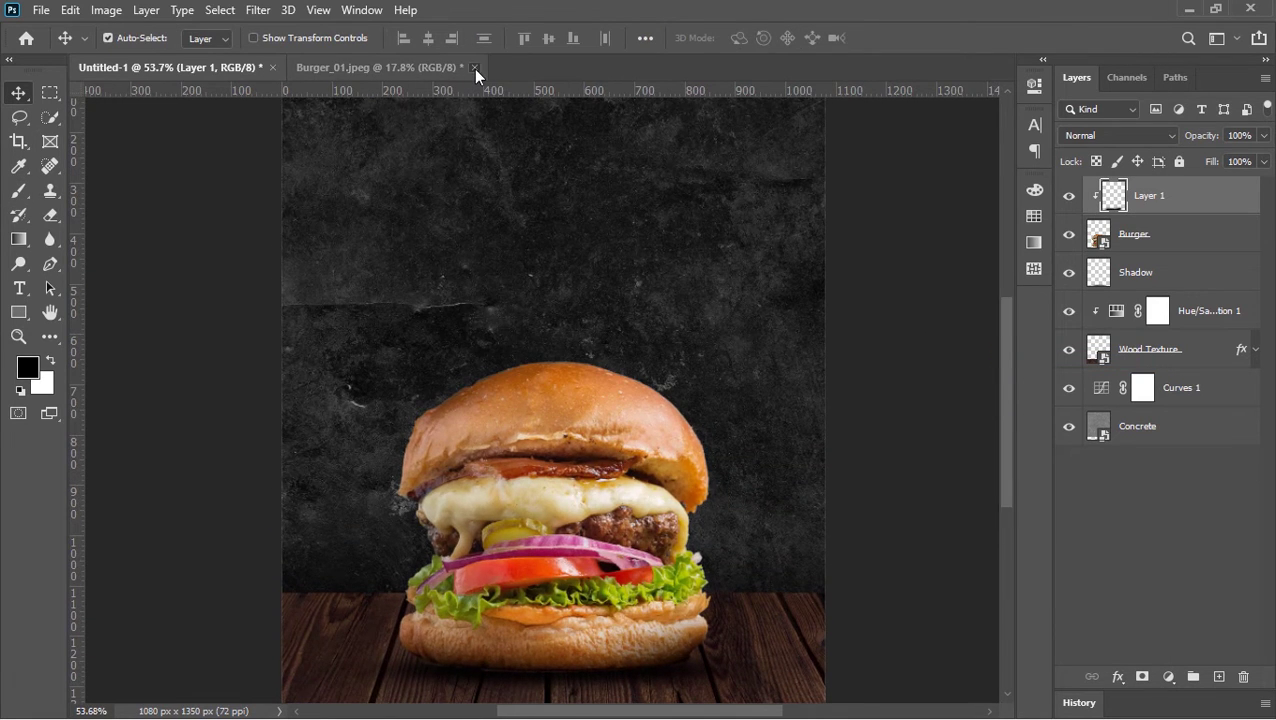
{"action": "left_click", "coordinate": [474, 67]}
{"action": "left_click", "coordinate": [640, 291]}
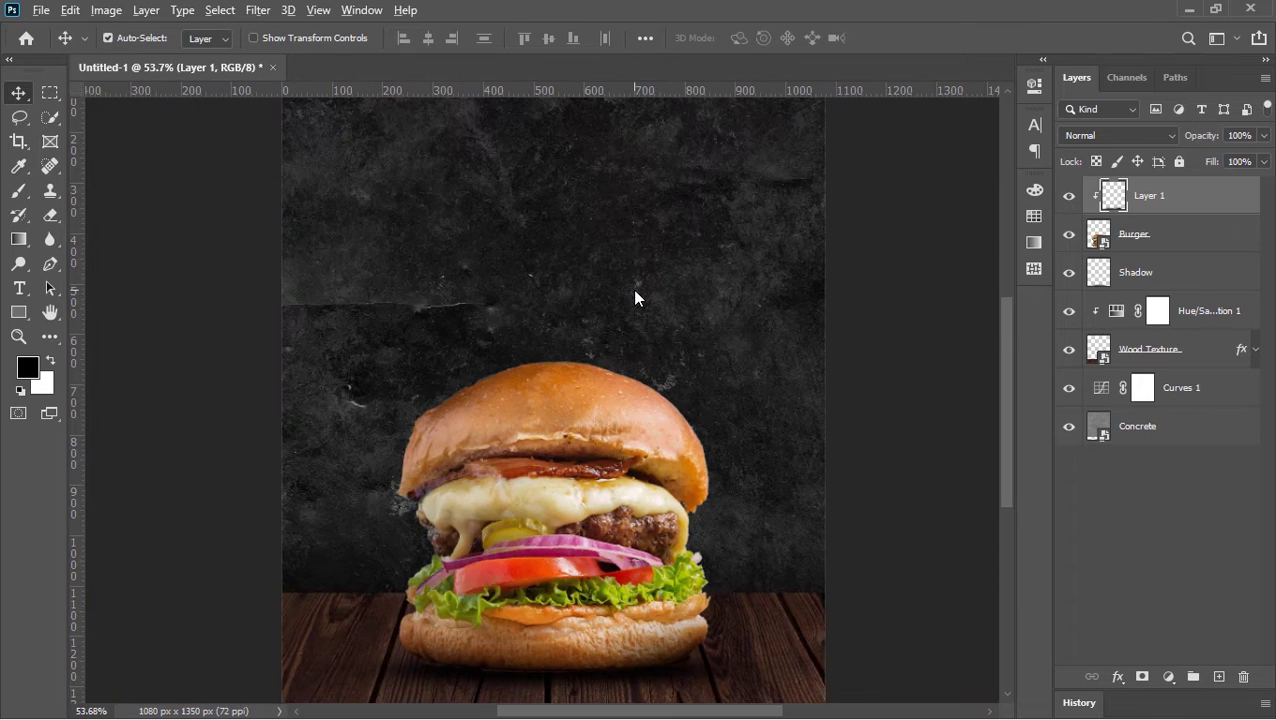
Open the Burger_02 photo from the Asset folder in Photoshop
{"action": "key", "text": "alt+Tab"}
{"action": "key", "text": "alt+Tab"}
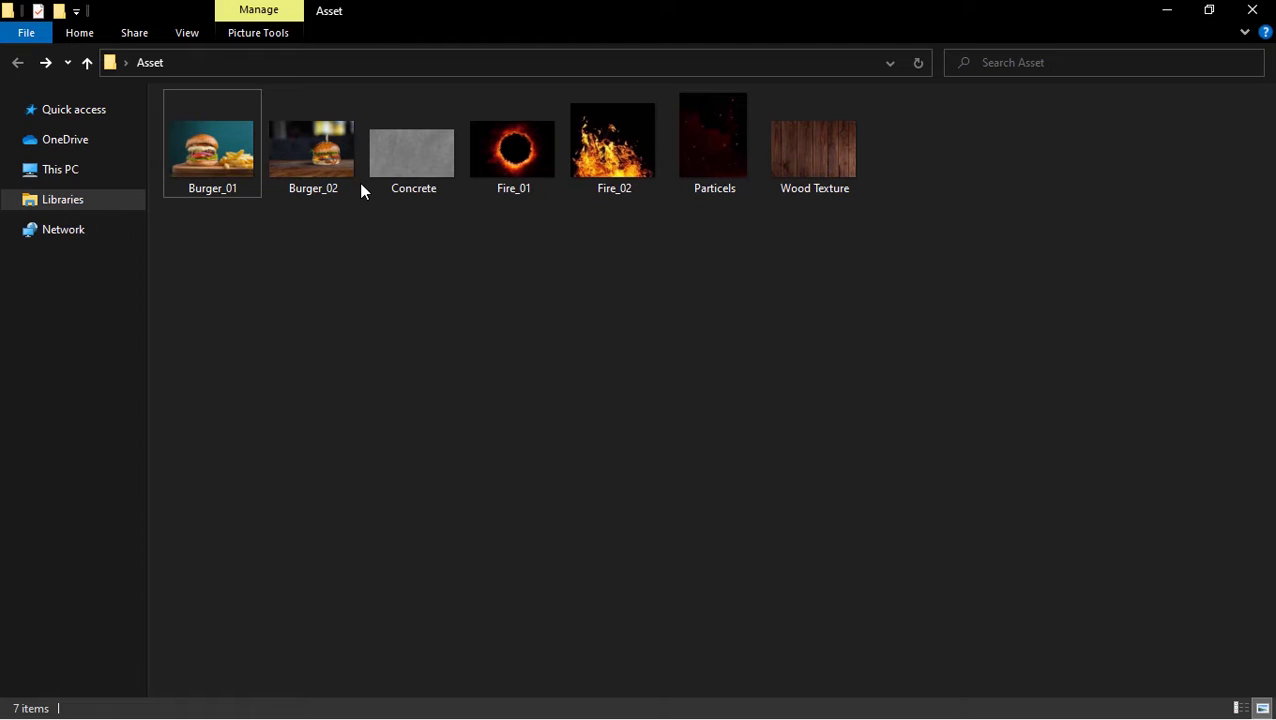
{"action": "left_click_drag", "start_coordinate": [330, 176], "coordinate": [529, 76]}
{"action": "key", "text": "alt+Tab"}
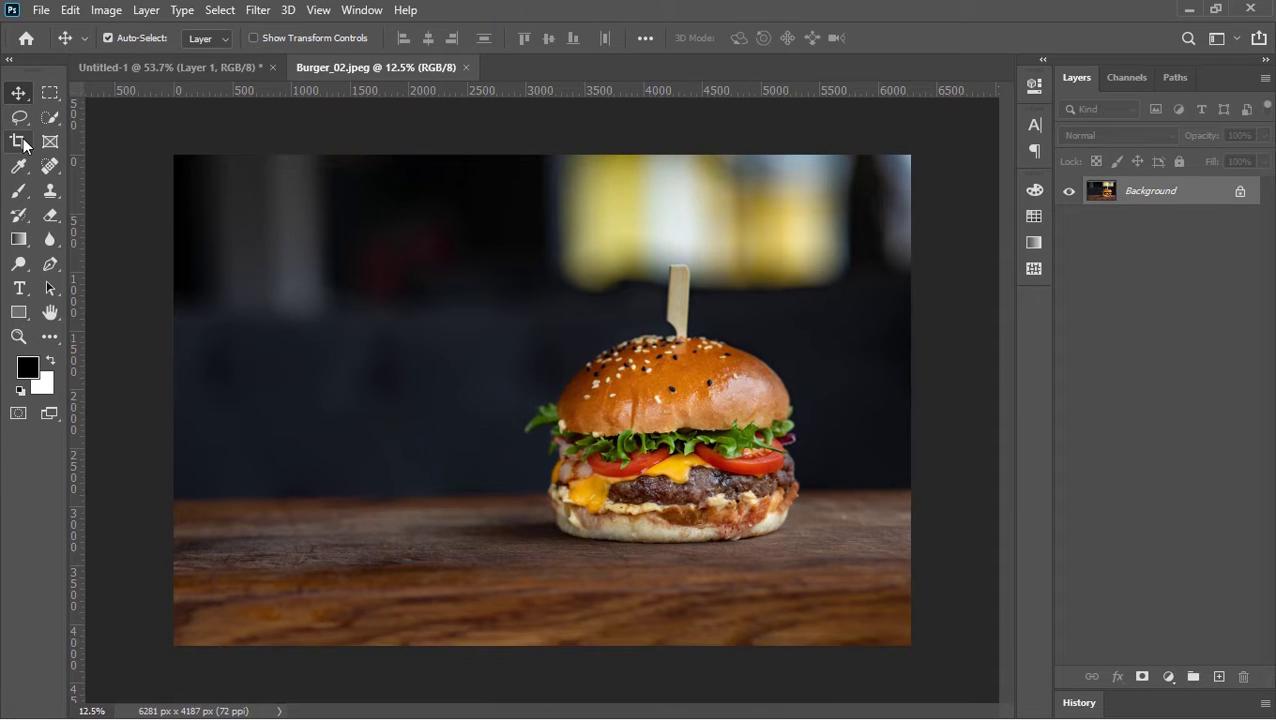
{"action": "left_click", "coordinate": [18, 141]}
Crop Burger_02 tightly around the burger to 2365 × 1886 px
{"action": "left_click_drag", "start_coordinate": [180, 400], "coordinate": [360, 500]}
{"action": "left_click_drag", "start_coordinate": [730, 420], "coordinate": [730, 470]}
{"action": "left_click_drag", "start_coordinate": [587, 641], "coordinate": [587, 600]}
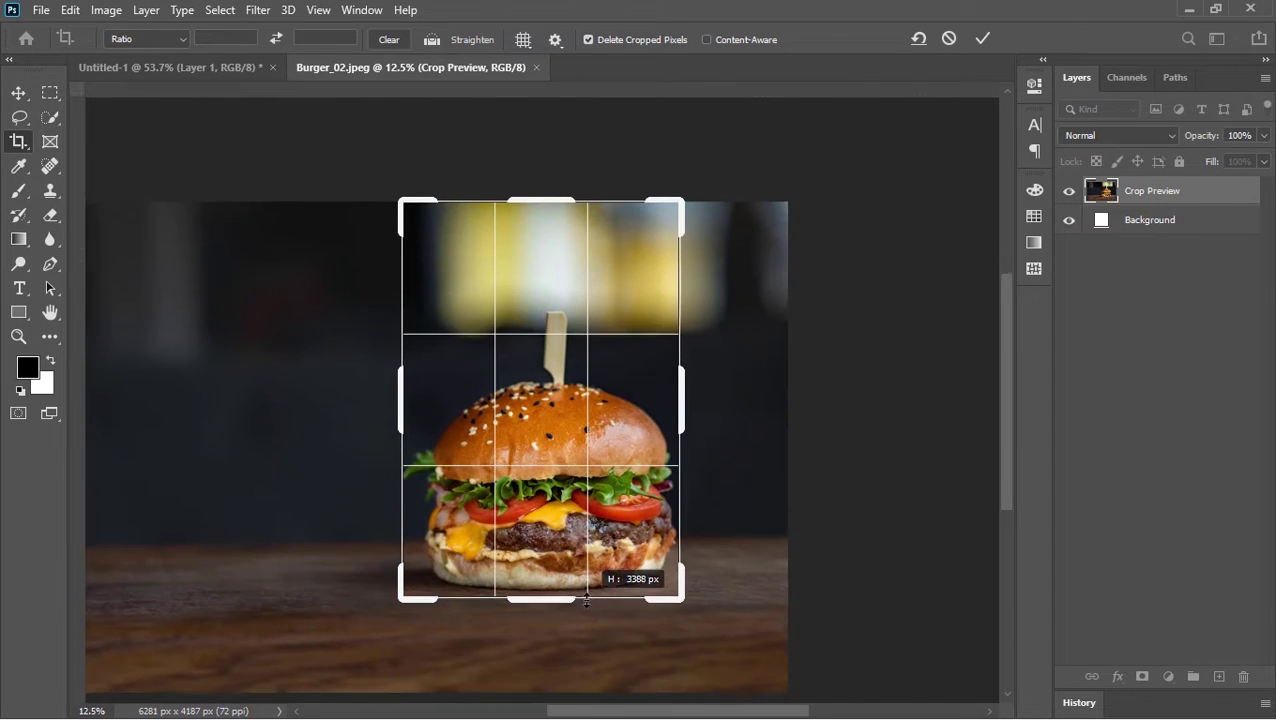
{"action": "left_click_drag", "start_coordinate": [588, 201], "coordinate": [588, 284]}
{"action": "left_click", "coordinate": [983, 38]}
{"action": "key", "text": "ctrl+0"}
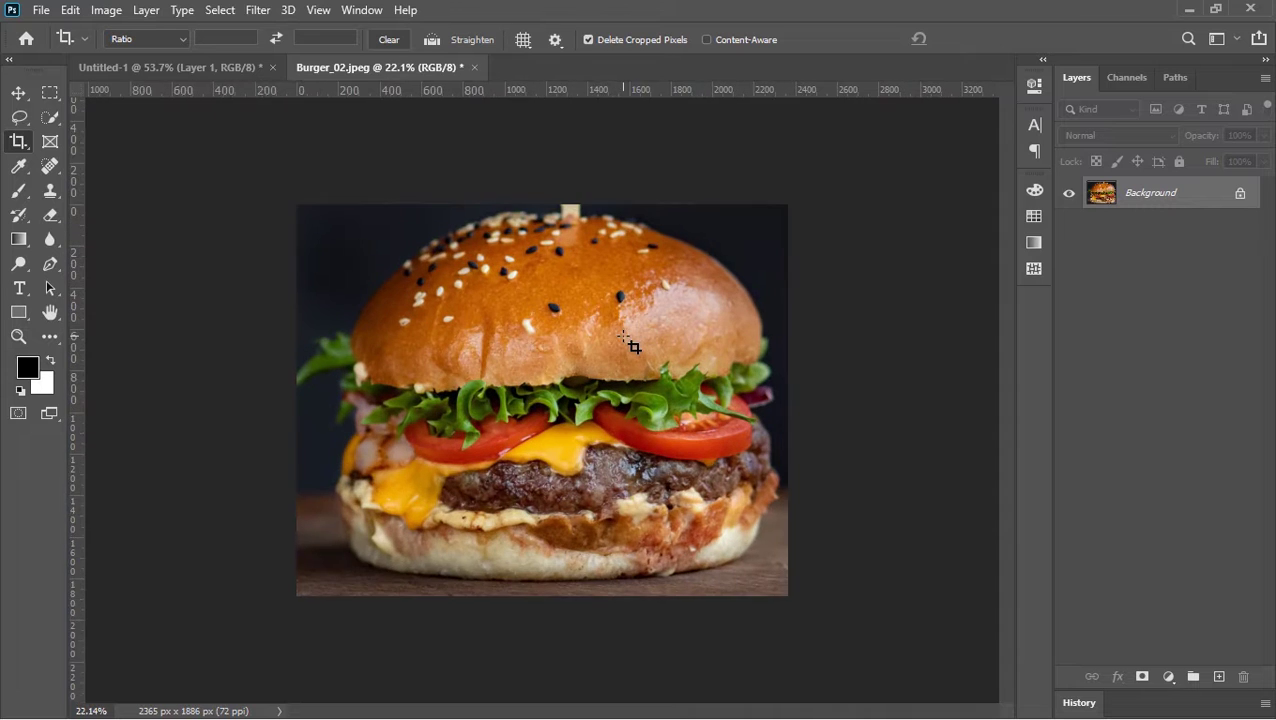
{"action": "scroll", "coordinate": [628, 343], "scroll_direction": "up", "scroll_amount": 1}
Select the burger with Select Subject, copy it, and return to the poster document
{"action": "left_click", "coordinate": [46, 118]}
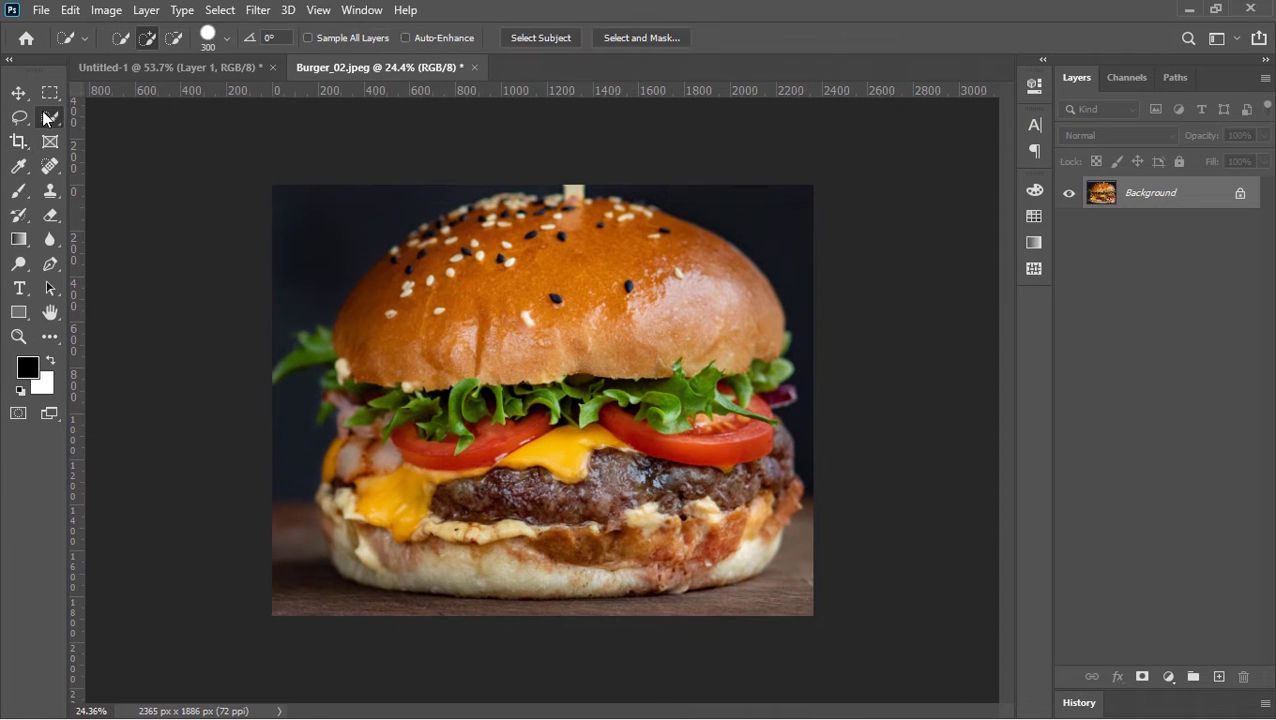
{"action": "left_click", "coordinate": [540, 38]}
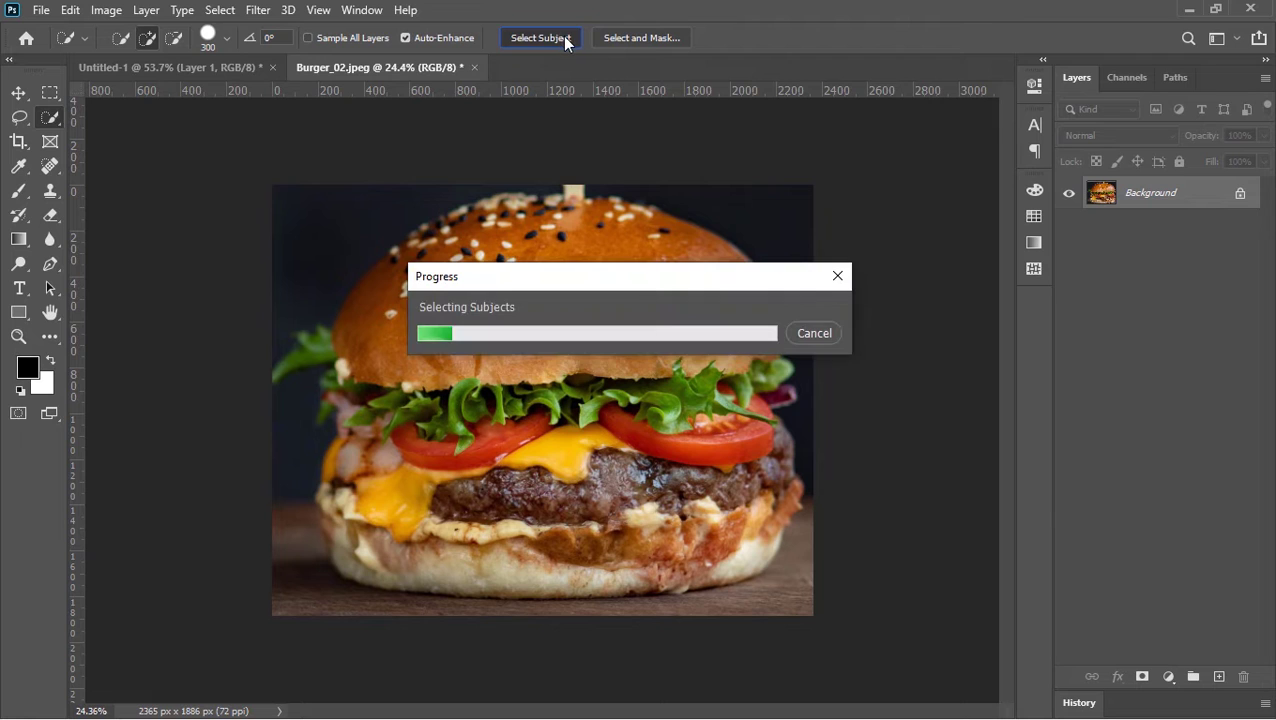
{"action": "left_click", "coordinate": [68, 12]}
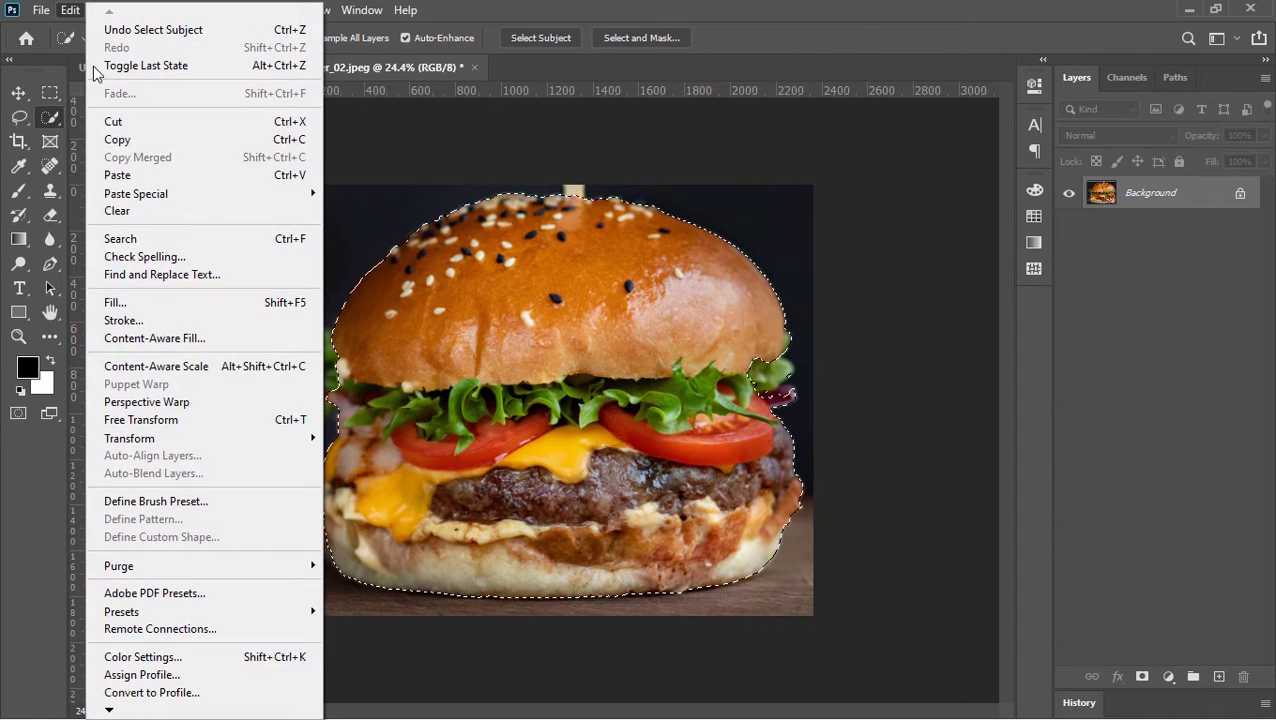
{"action": "left_click", "coordinate": [128, 140]}
{"action": "key", "text": "v"}
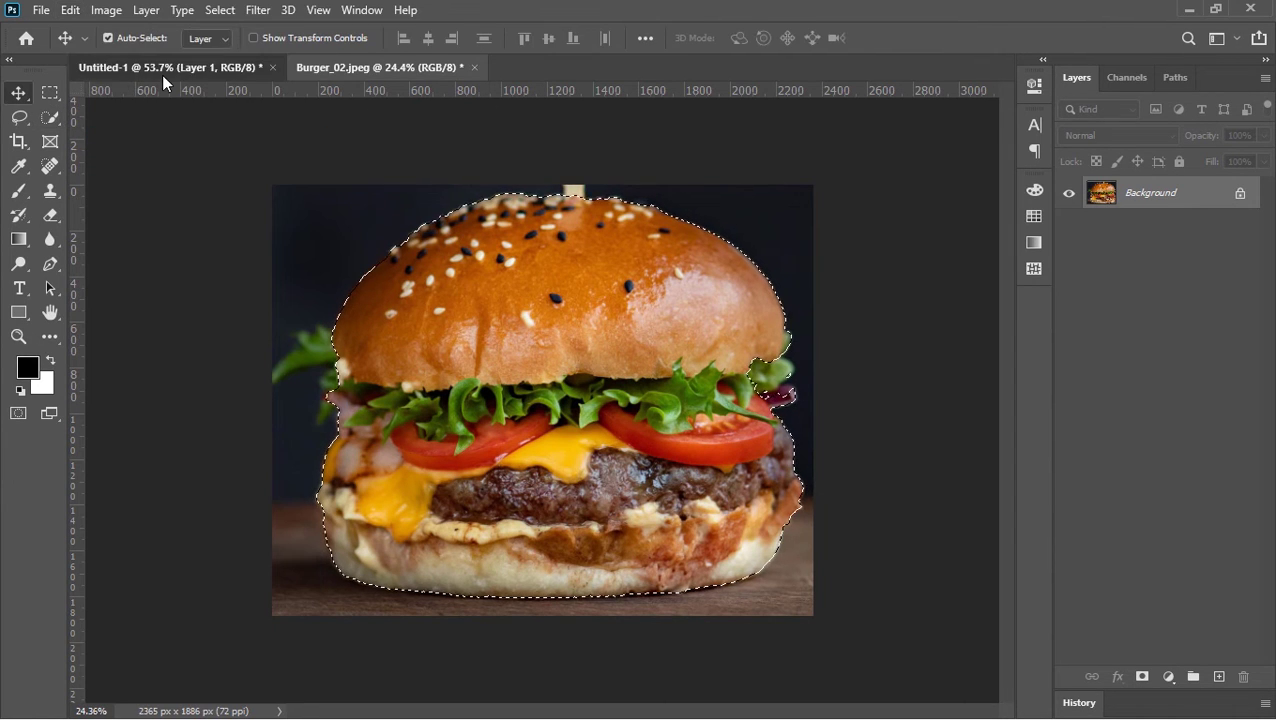
{"action": "left_click", "coordinate": [161, 72]}
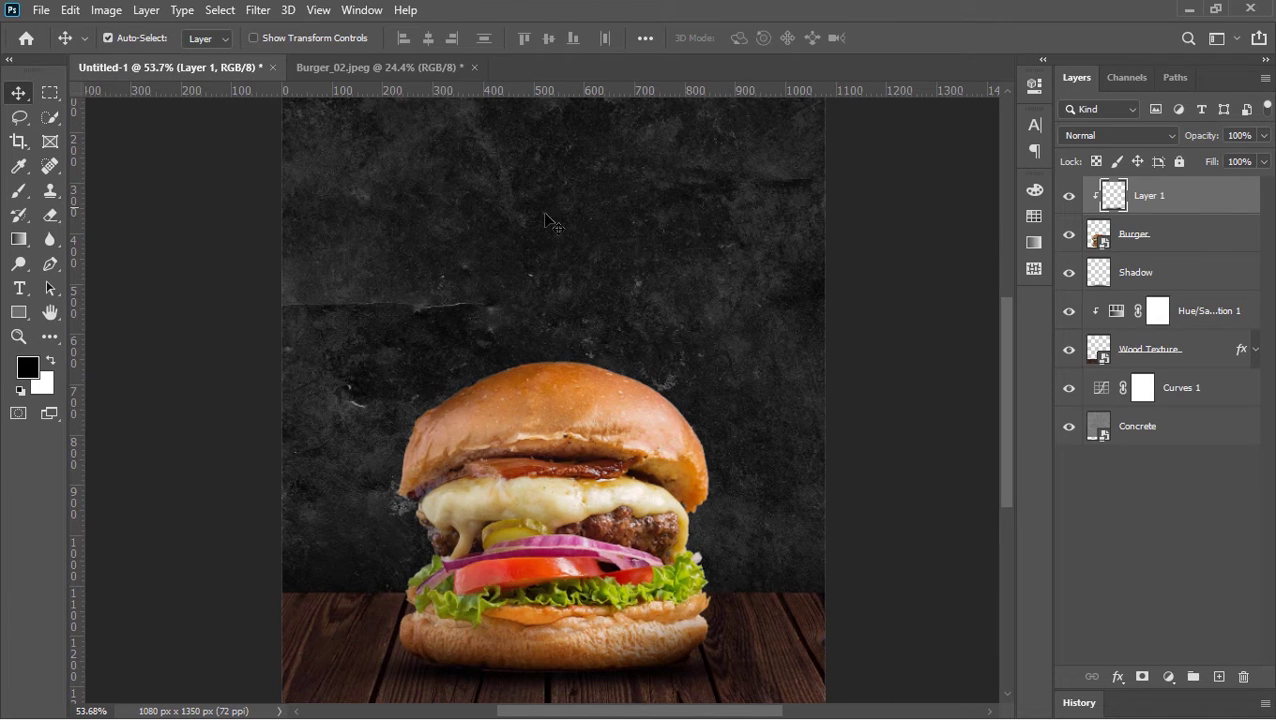
Paste the second burger as a smart-object layer named Burger, scaled to 18.85% beside the main burger
{"action": "key", "text": "ctrl+v"}
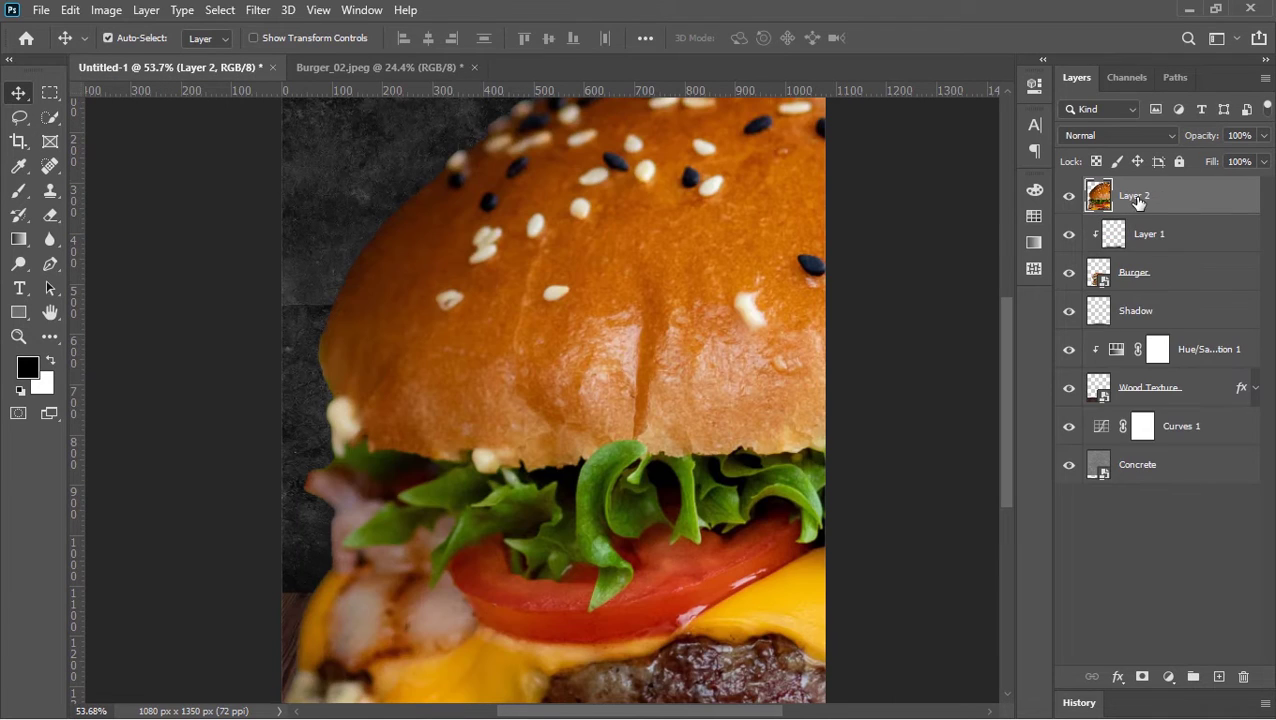
{"action": "type", "text": "urger"}
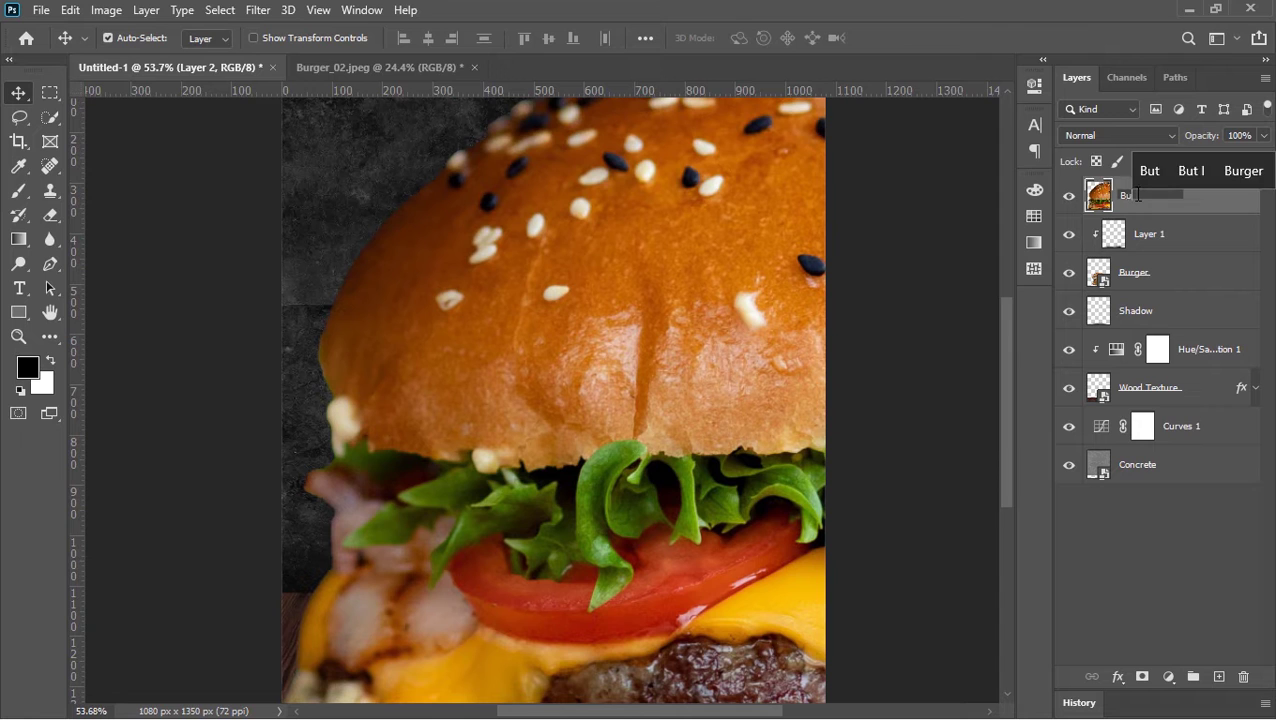
{"action": "key", "text": "Return"}
{"action": "right_click", "coordinate": [1078, 233]}
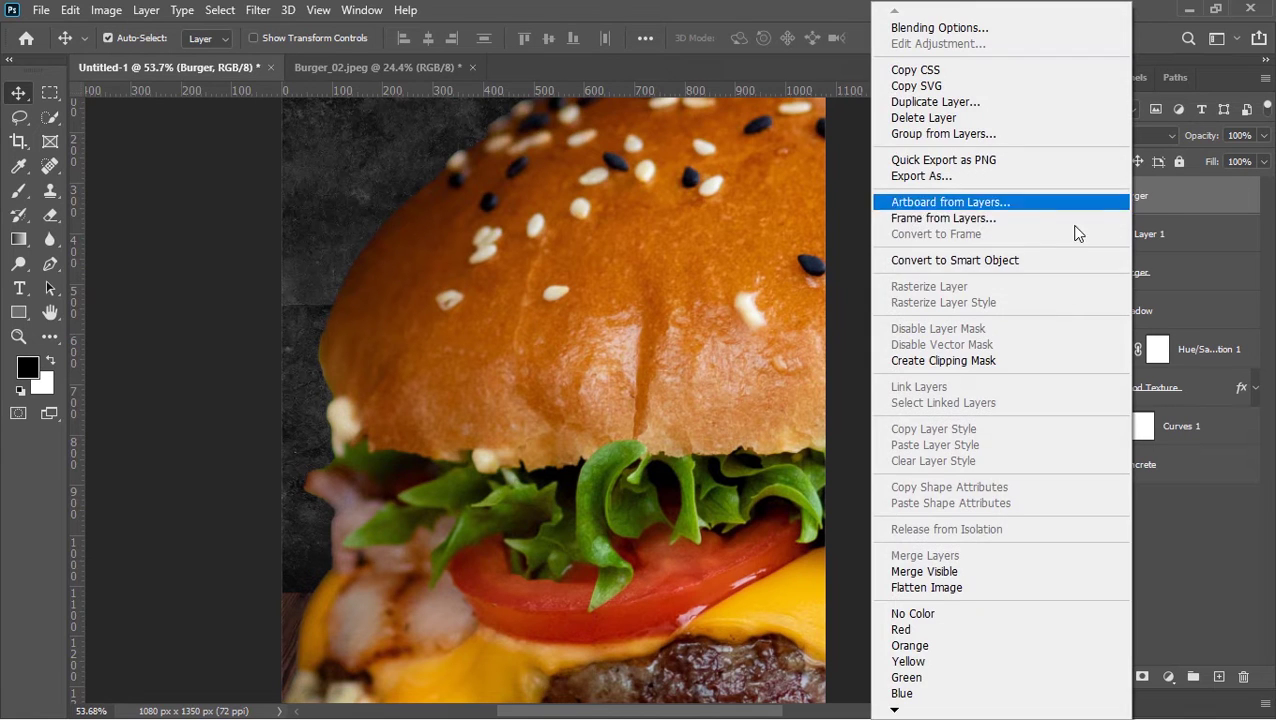
{"action": "left_click", "coordinate": [1034, 260]}
{"action": "key", "text": "ctrl+t"}
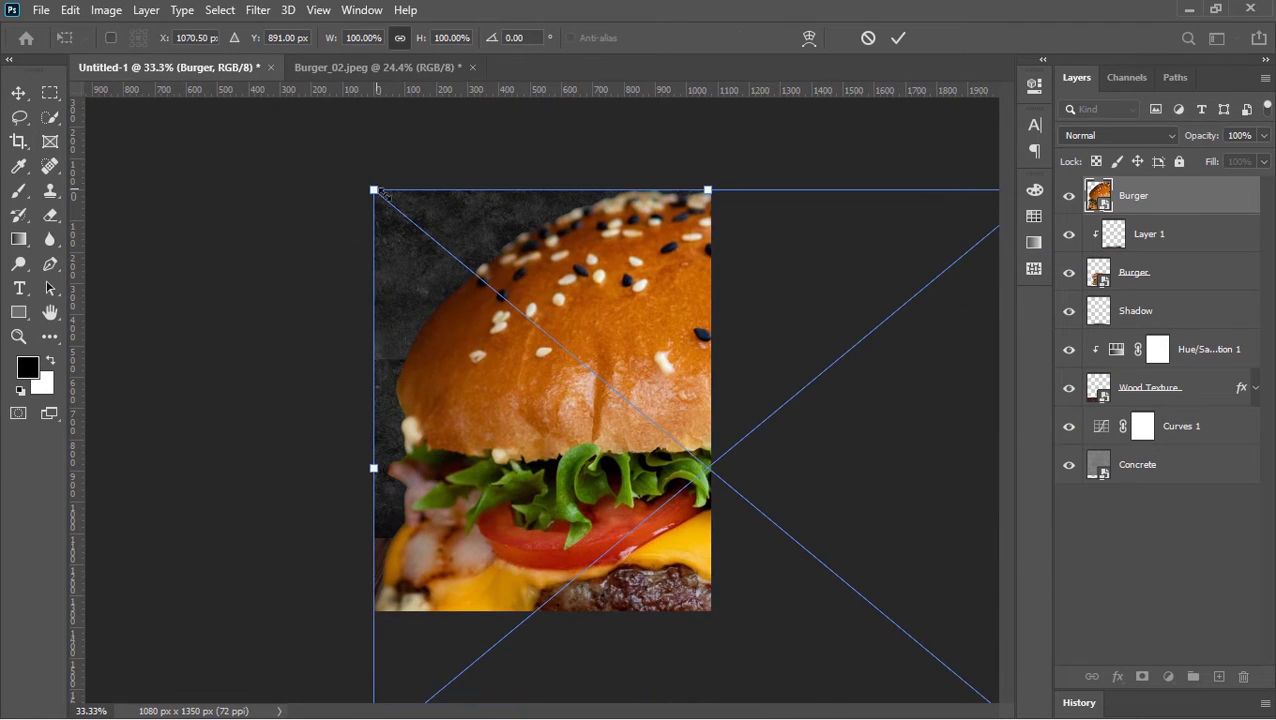
{"action": "left_click_drag", "start_coordinate": [374, 190], "coordinate": [509, 437]}
{"action": "left_click", "coordinate": [898, 38]}
Group Layer 1, Burger and Shadow into a group named Burger_01
{"action": "left_click", "coordinate": [1150, 236]}
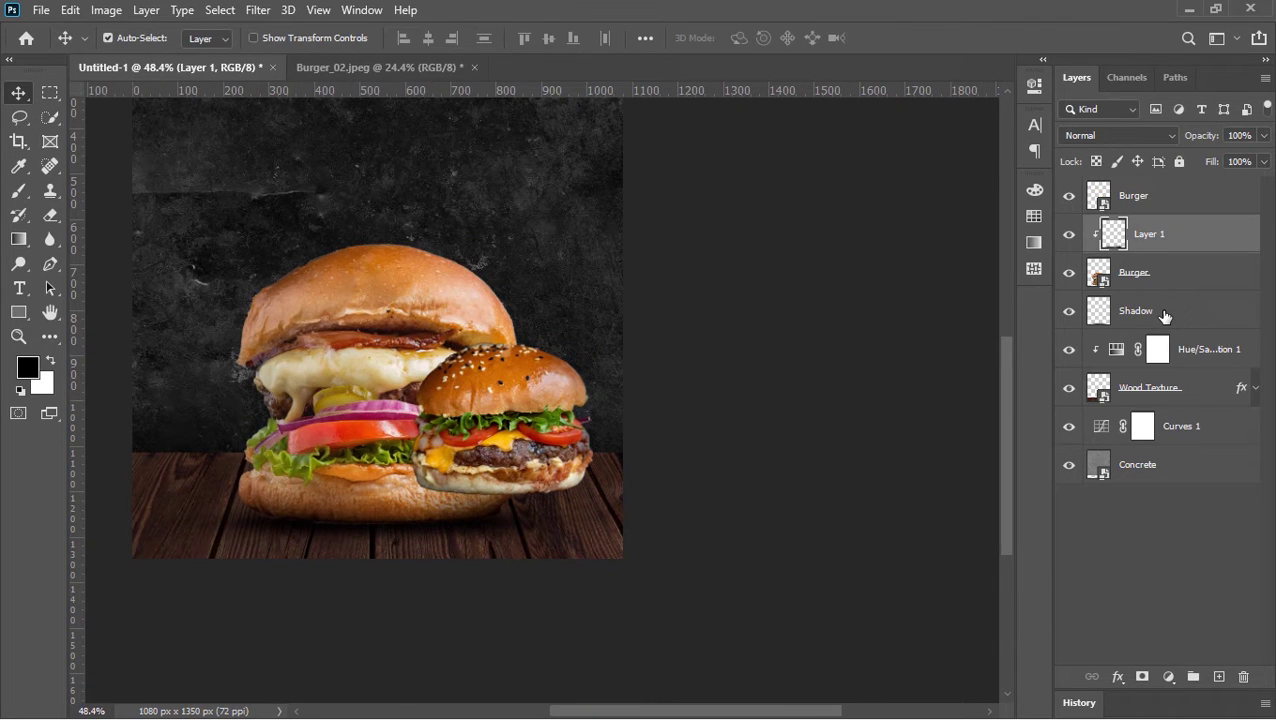
{"action": "left_click", "coordinate": [1163, 315], "text": "shift"}
{"action": "key", "text": "ctrl+g"}
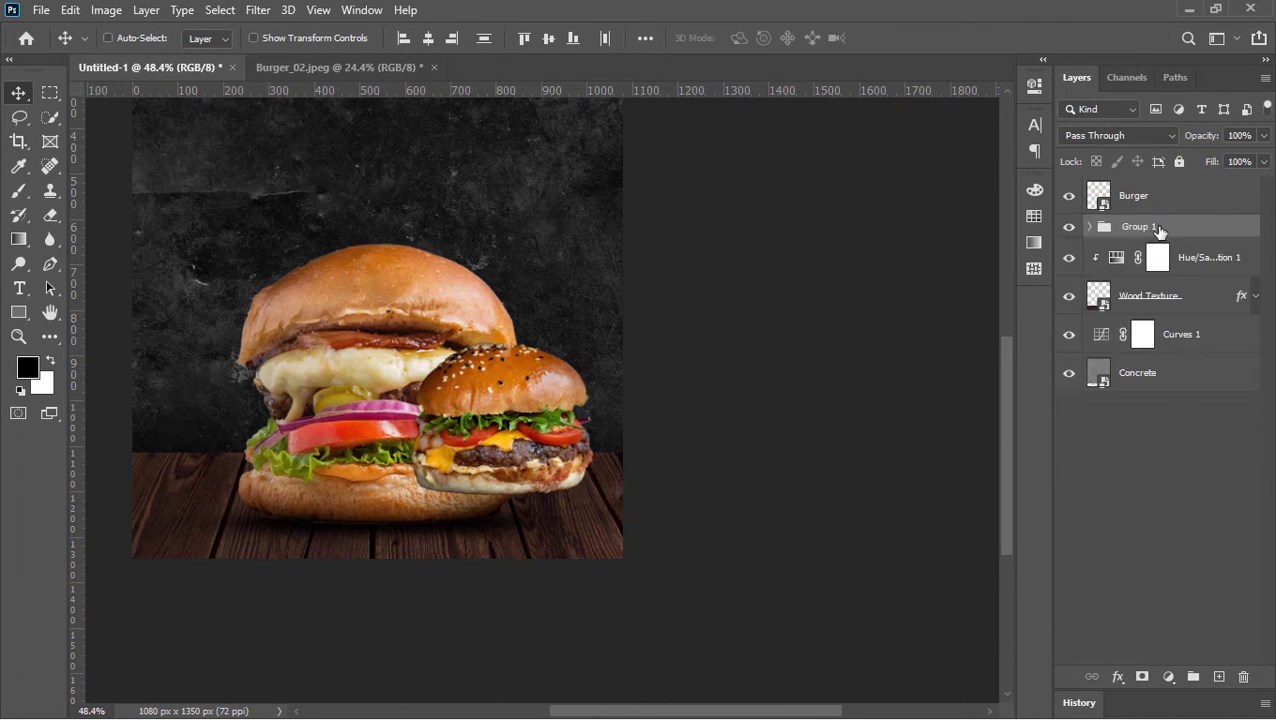
{"action": "double_click", "coordinate": [1140, 227]}
{"action": "type", "text": "Burger_01"}
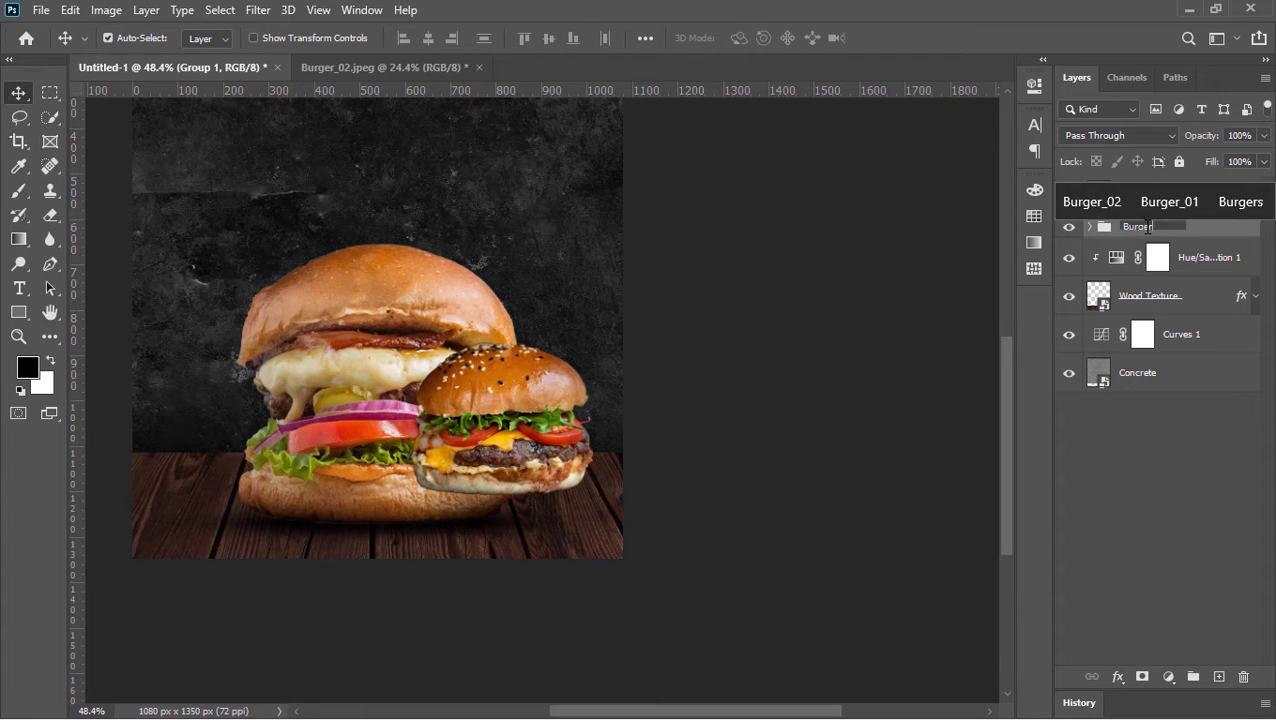
{"action": "key", "text": "Return"}
Move the small Burger layer below the Burger_01 group and add a new empty layer beneath it
{"action": "left_click", "coordinate": [1153, 201]}
{"action": "left_click_drag", "start_coordinate": [1153, 204], "coordinate": [1150, 242]}
{"action": "scroll", "coordinate": [545, 455], "scroll_direction": "up", "scroll_amount": 2}
{"action": "scroll", "coordinate": [600, 480], "scroll_direction": "up", "scroll_amount": 10}
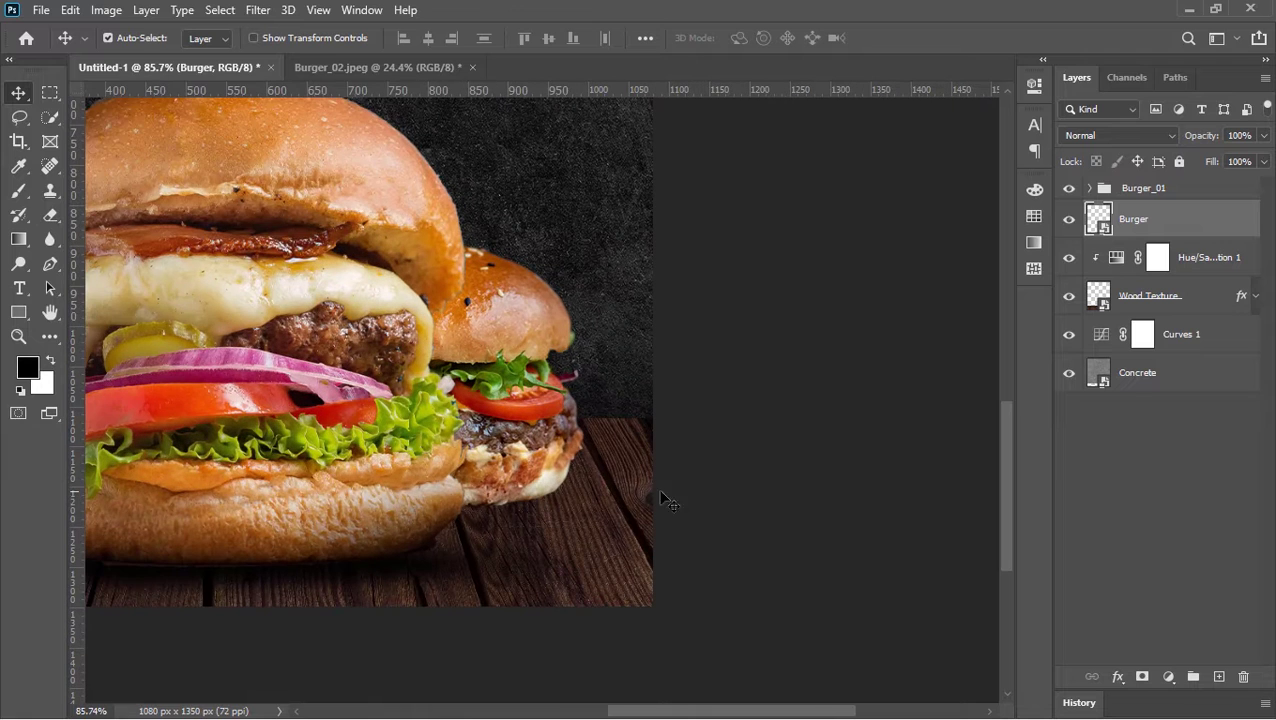
{"action": "left_click", "coordinate": [1217, 677]}
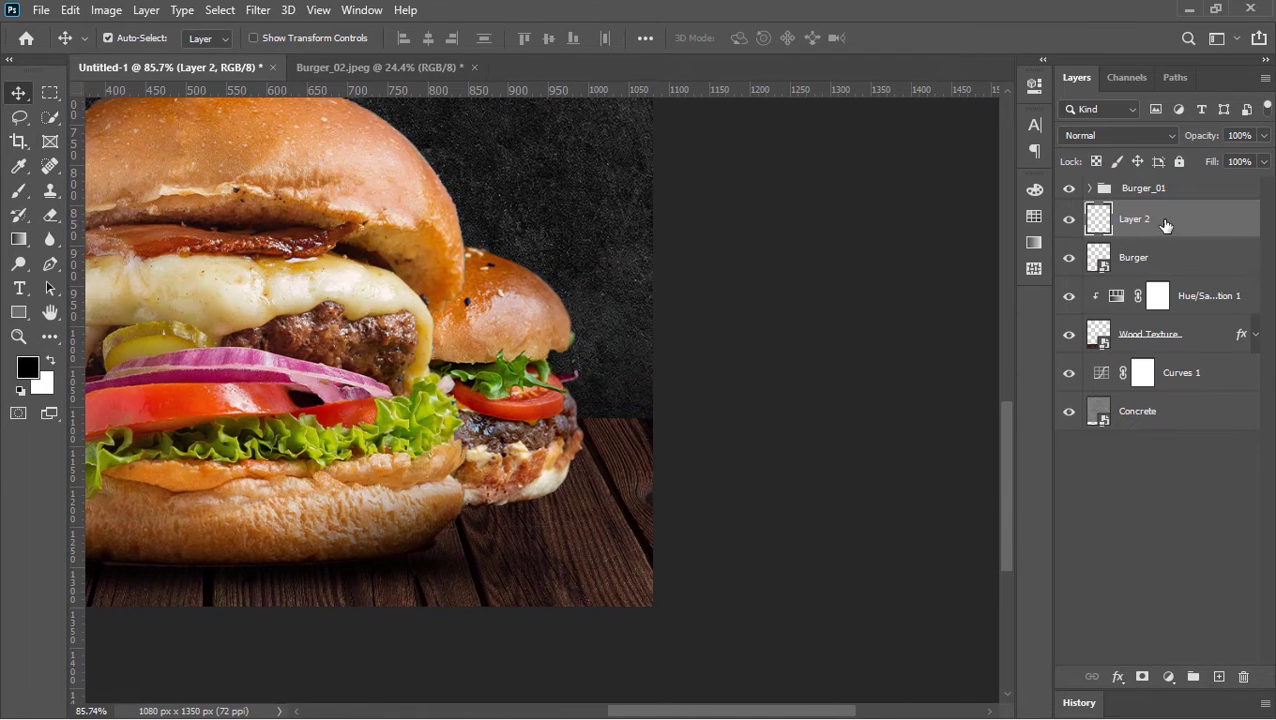
{"action": "left_click_drag", "start_coordinate": [1165, 225], "coordinate": [1150, 266]}
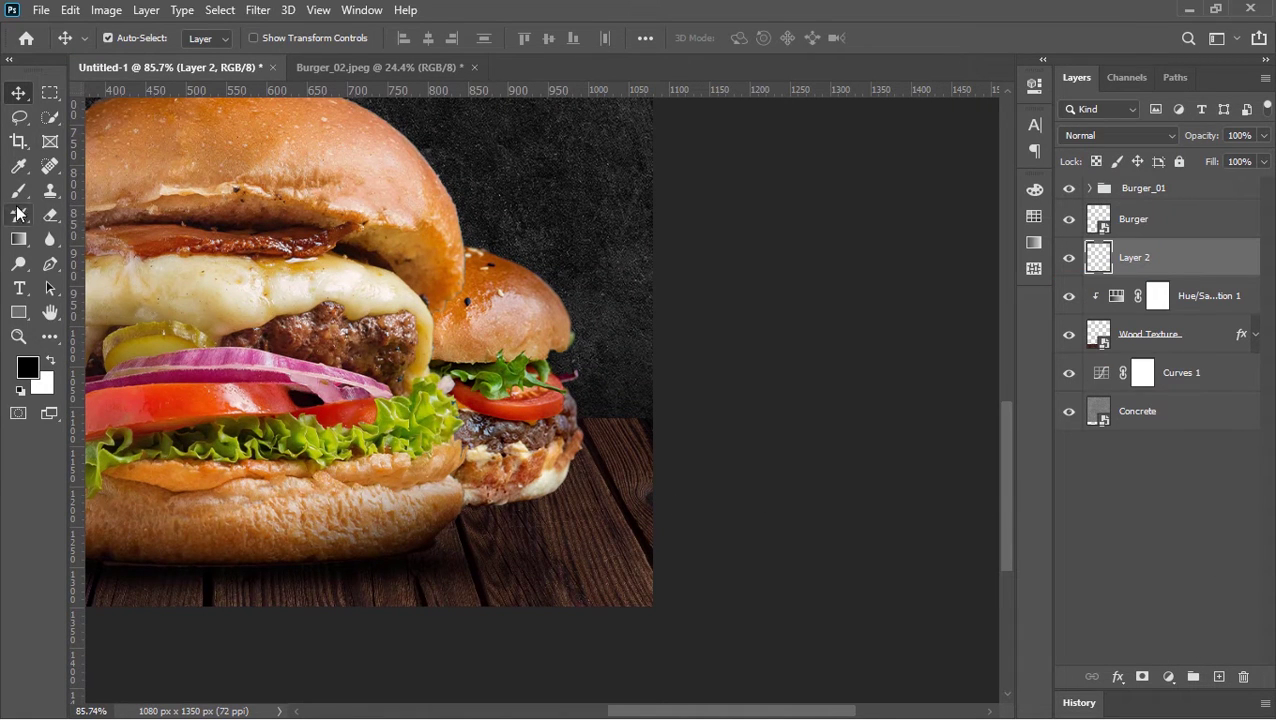
Paint a soft black dab and squash it flat beneath the small burger
{"action": "left_click", "coordinate": [19, 190]}
{"action": "scroll", "coordinate": [527, 242], "scroll_direction": "down", "scroll_amount": 4}
{"action": "left_click", "coordinate": [524, 235]}
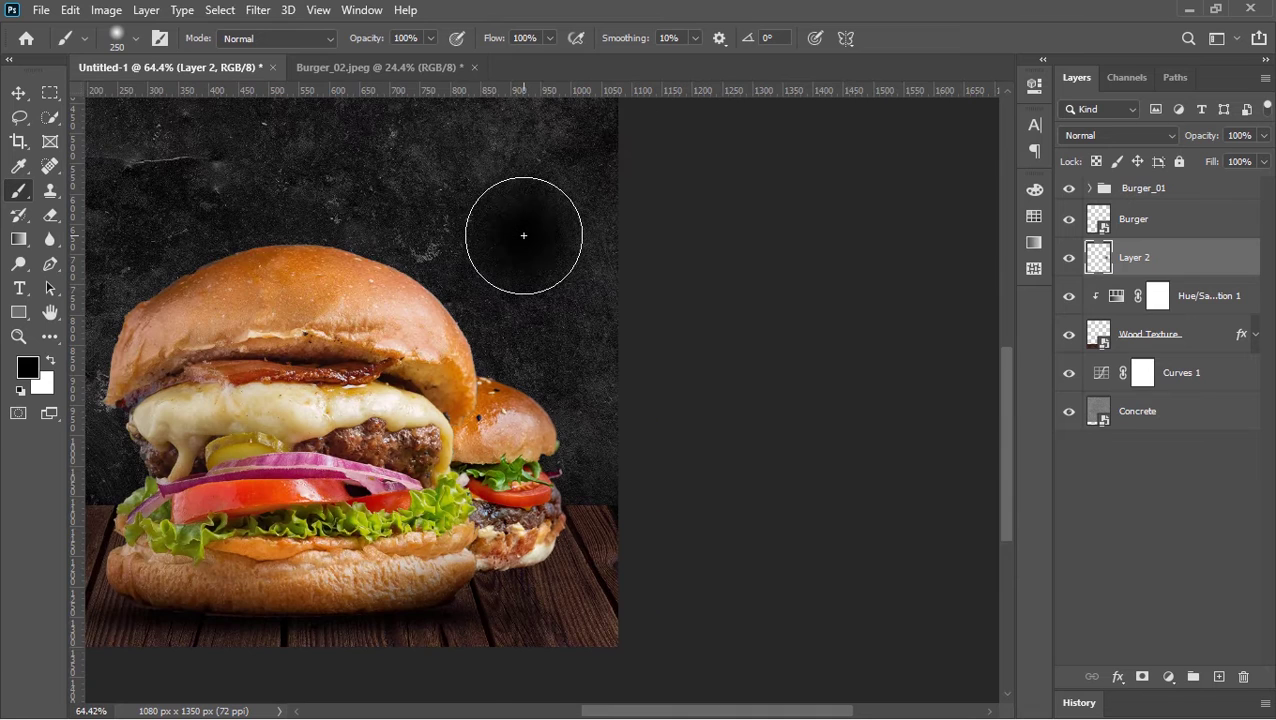
{"action": "key", "text": "v"}
{"action": "key", "text": "ctrl+t"}
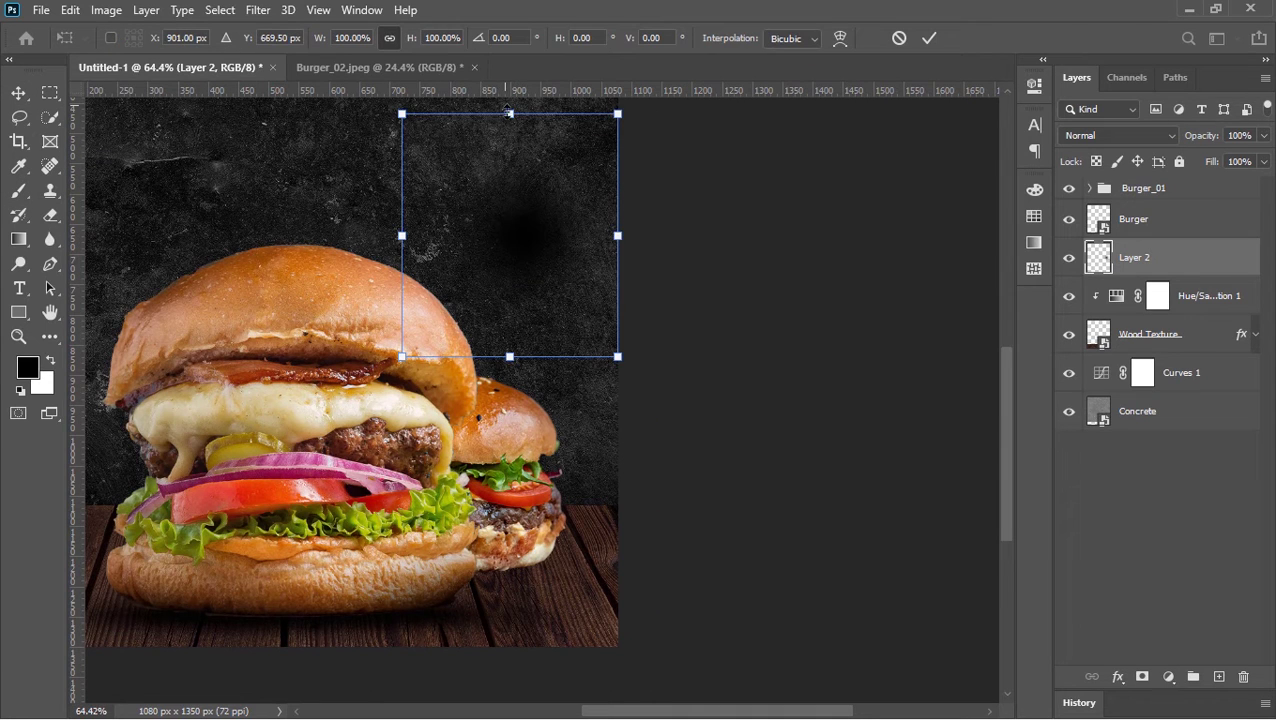
{"action": "mouse_move", "coordinate": [510, 113]}
{"action": "left_mouse_down"}
{"action": "mouse_move", "coordinate": [510, 322]}
{"action": "mouse_move", "coordinate": [538, 305]}
{"action": "mouse_move", "coordinate": [505, 625]}
{"action": "left_mouse_up"}
{"action": "scroll", "coordinate": [554, 499], "scroll_direction": "up", "scroll_amount": 3}
{"action": "key", "text": "Return"}
{"action": "scroll", "coordinate": [505, 604], "scroll_direction": "up", "scroll_amount": 2}
{"action": "scroll", "coordinate": [567, 492], "scroll_direction": "down", "scroll_amount": 3}
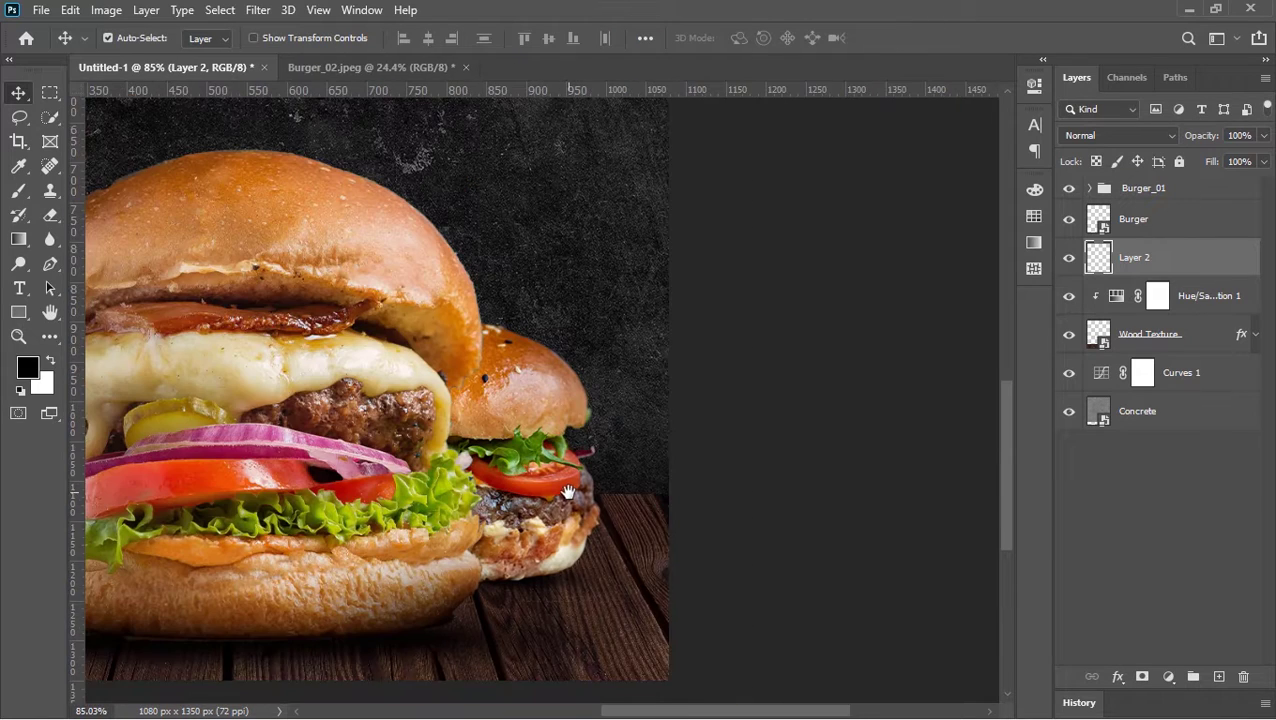
Rename the flattened dab layer to Shadow
{"action": "double_click", "coordinate": [1134, 257]}
{"action": "type", "text": "Shad"}
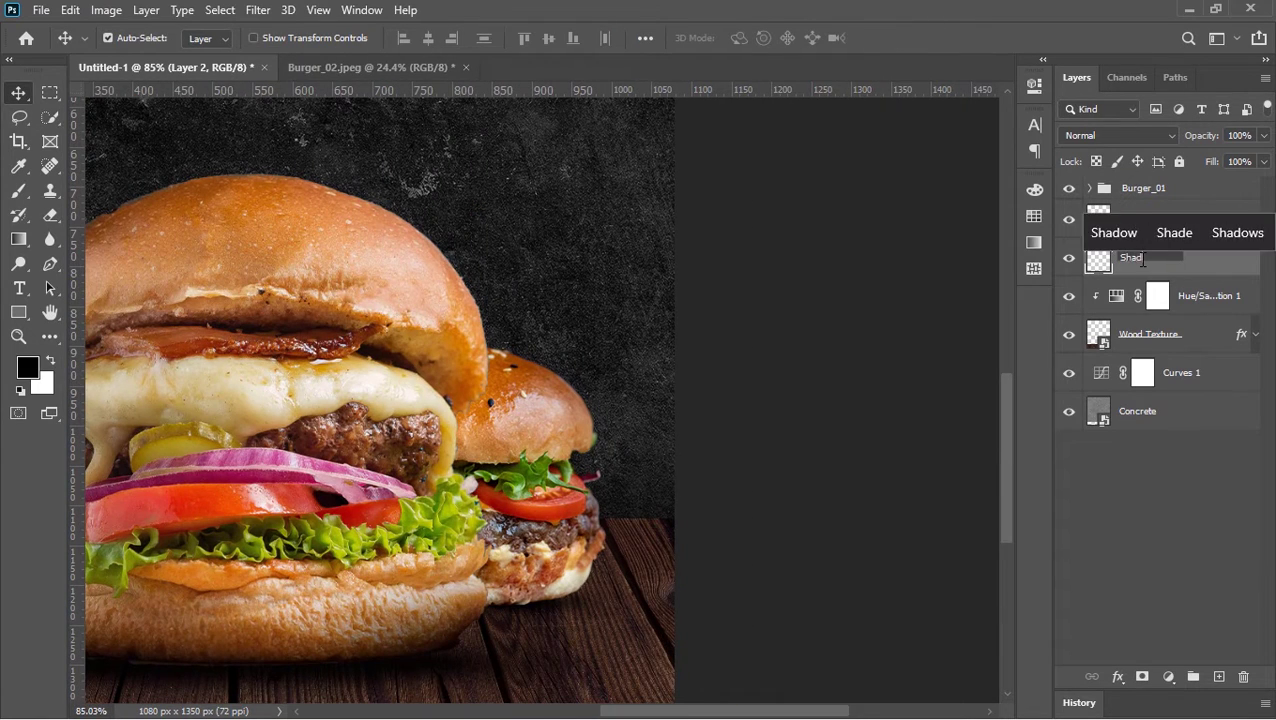
{"action": "type", "text": "ow"}
{"action": "key", "text": "Return"}
{"action": "left_click", "coordinate": [1211, 222]}
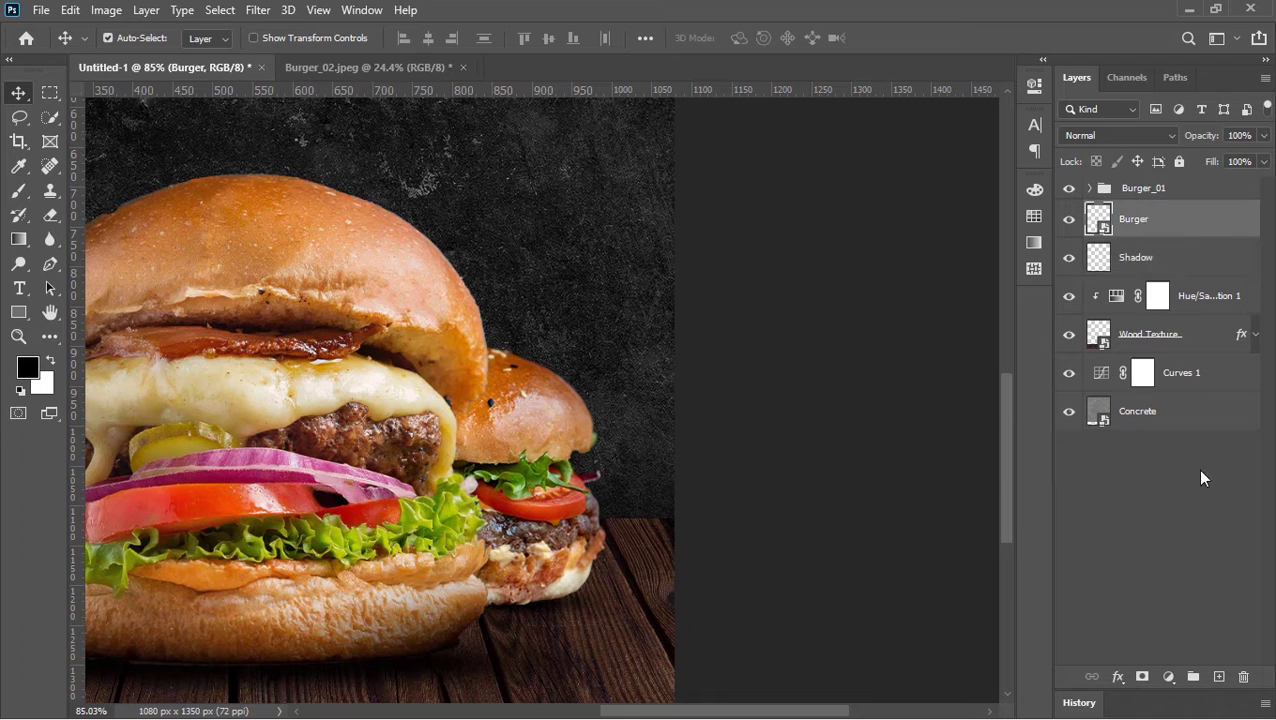
Add a new layer above Burger and group Layer 2, Burger and Shadow together
{"action": "left_click", "coordinate": [1221, 678]}
{"action": "key", "text": "b"}
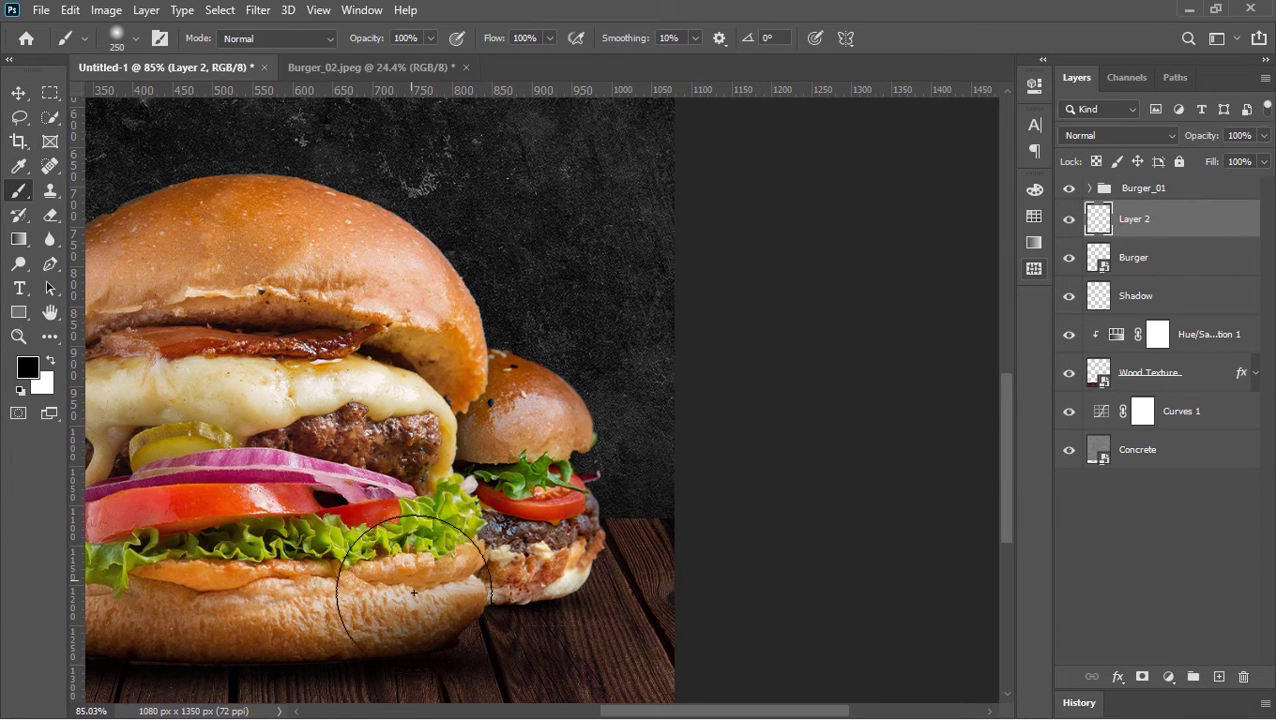
{"action": "scroll", "coordinate": [419, 614], "scroll_direction": "down", "scroll_amount": 3}
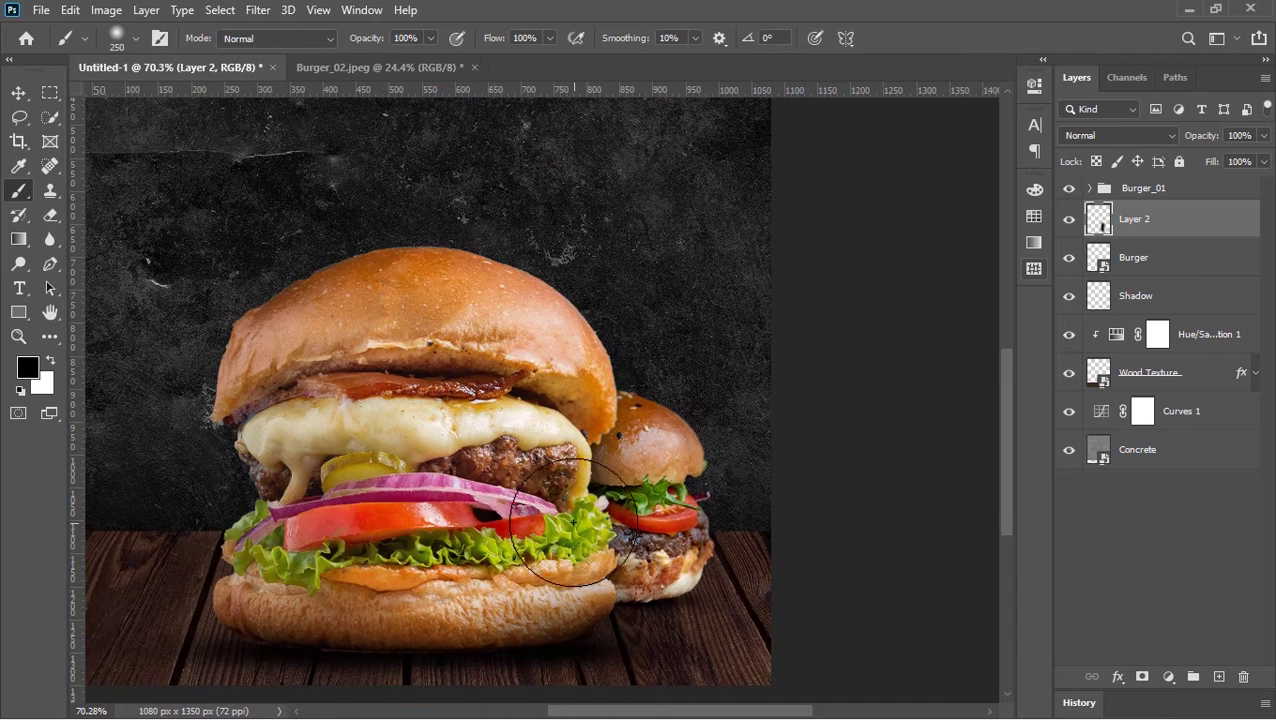
{"action": "left_click", "coordinate": [1186, 311], "text": "shift"}
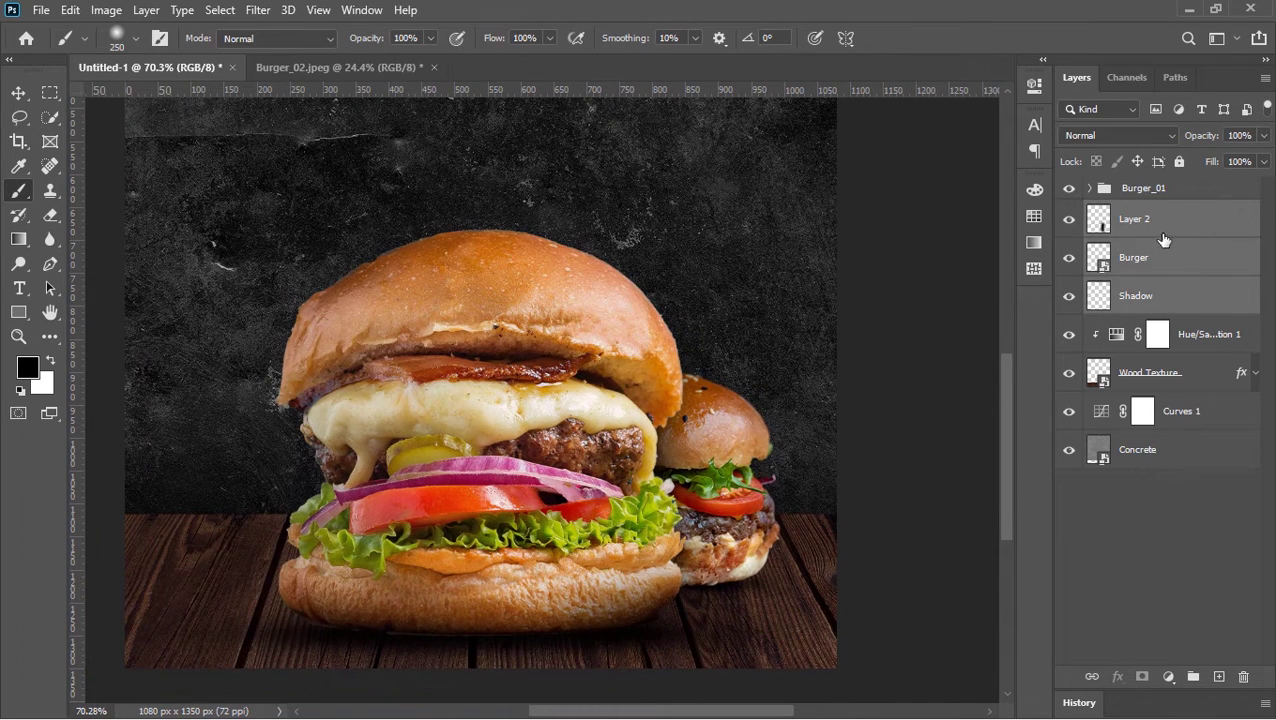
{"action": "key", "text": "ctrl+g"}
Name the group 'Small Burger' and duplicate it as 'Small Burger copy'
{"action": "double_click", "coordinate": [1135, 211]}
{"action": "type", "text": "Sma"}
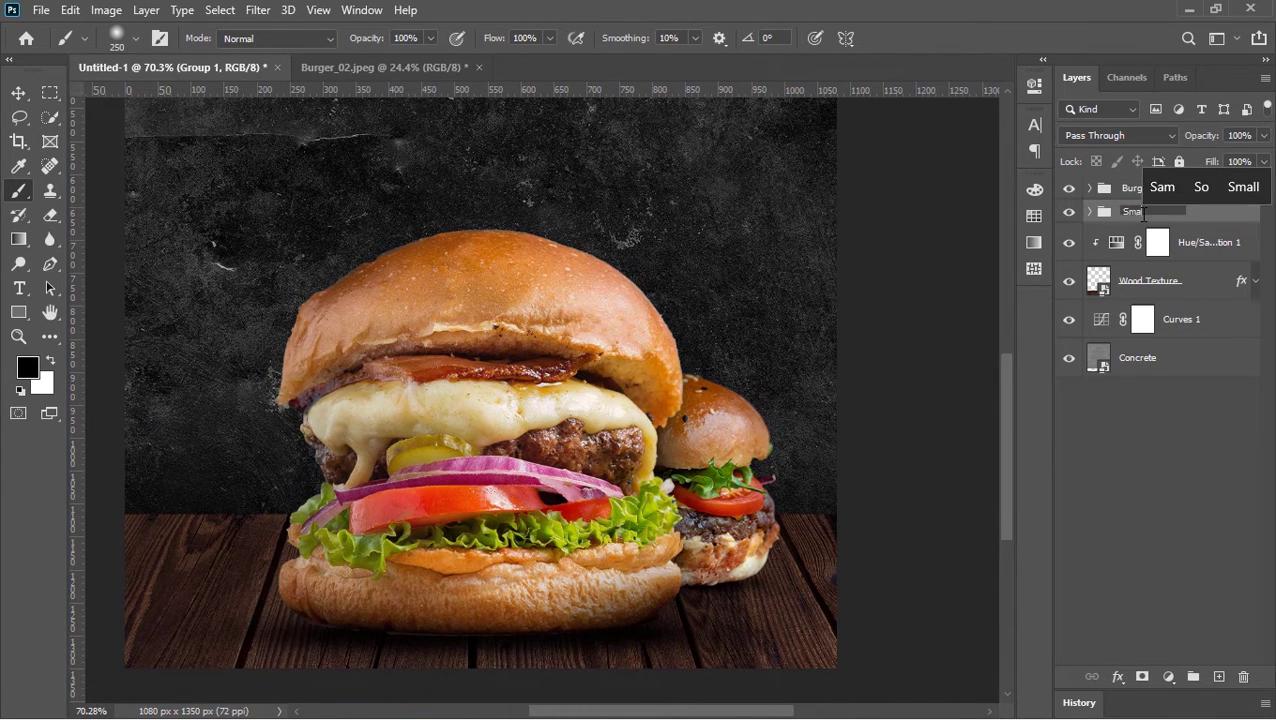
{"action": "type", "text": "ll Bre"}
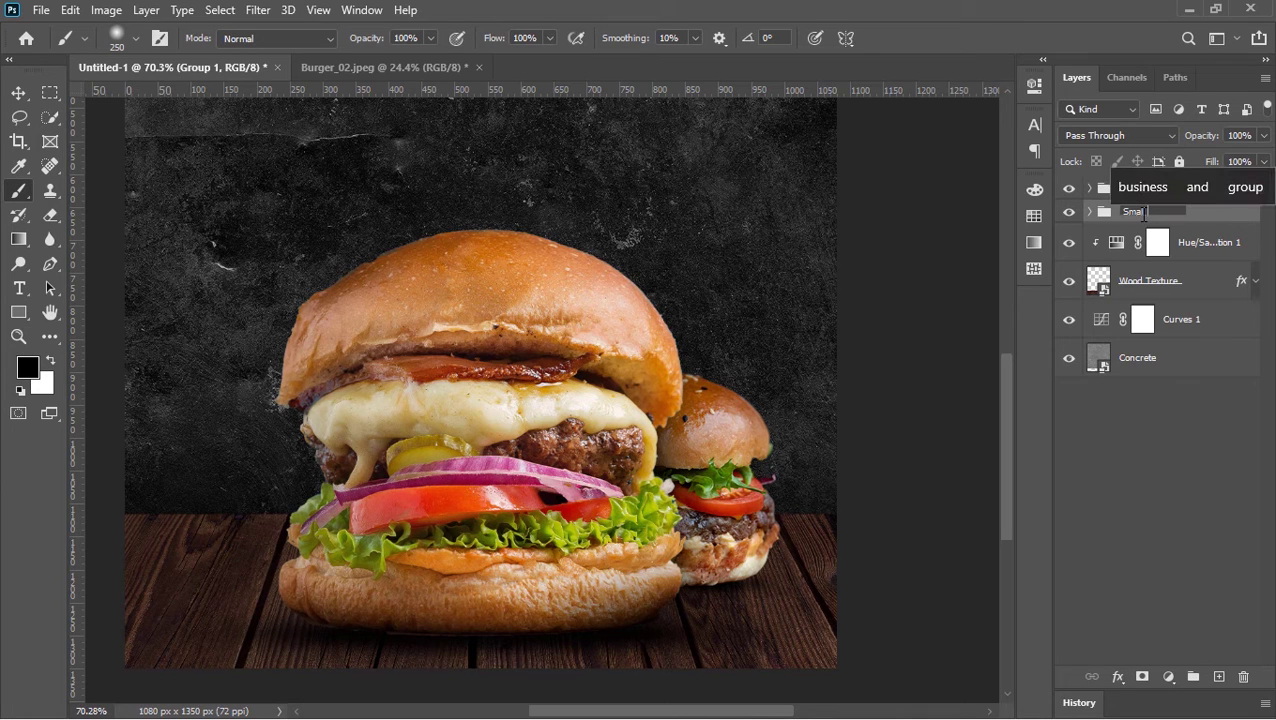
{"action": "key", "text": "BackSpace"}
{"action": "key", "text": "BackSpace"}
{"action": "type", "text": "urger"}
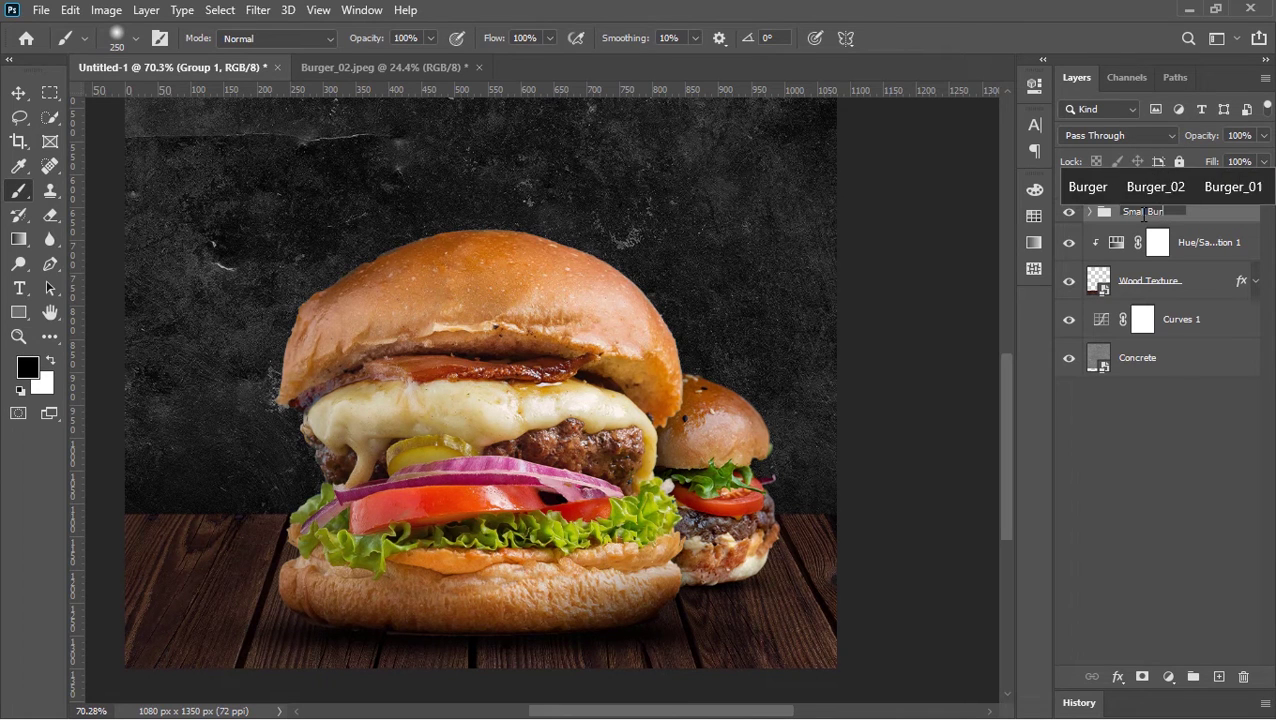
{"action": "key", "text": "Return"}
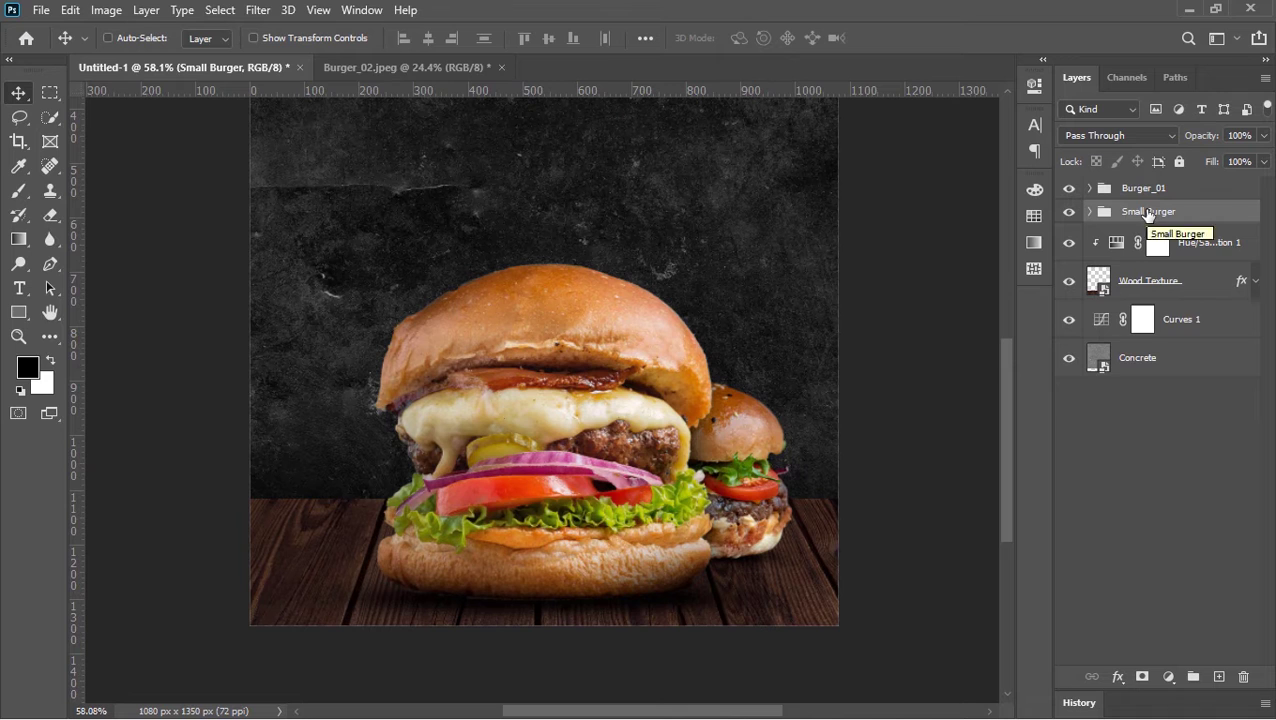
{"action": "key", "text": "ctrl+j"}
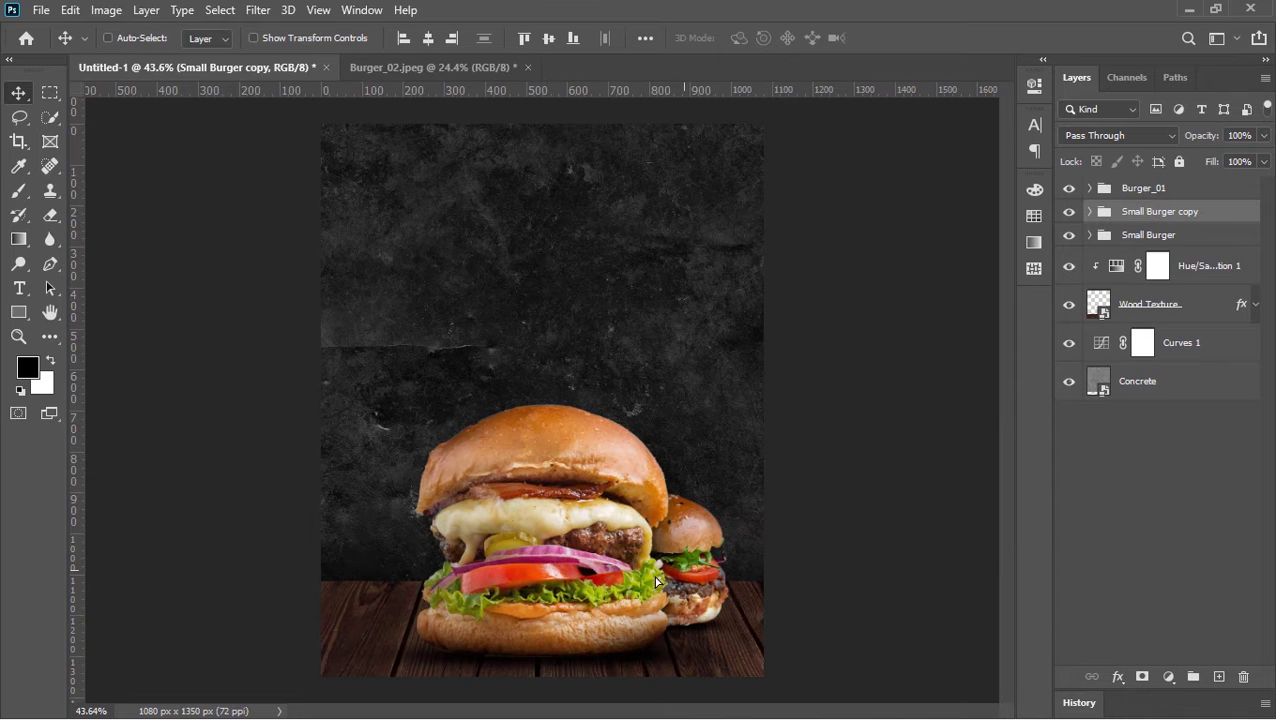
Move the Small Burger copy 494 px left, delete its Layer 2, reposition its shadow, and add a new layer
{"action": "left_click_drag", "start_coordinate": [700, 580], "coordinate": [485, 585]}
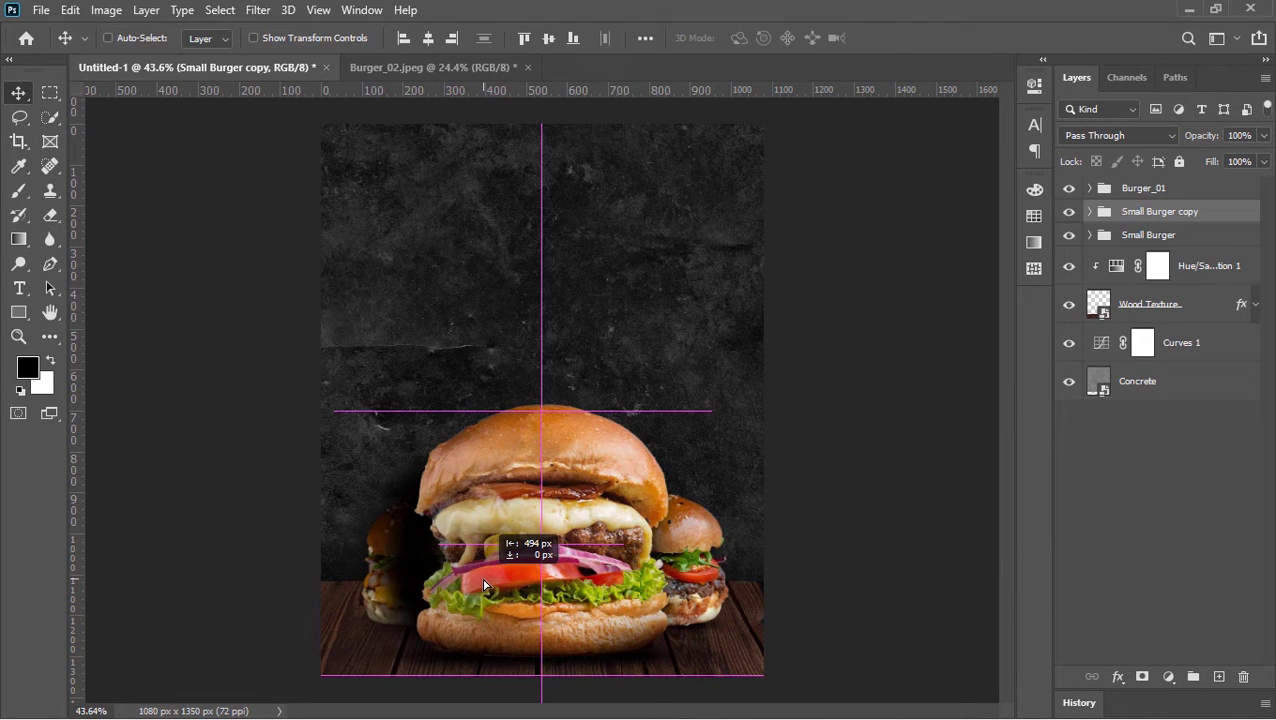
{"action": "scroll", "coordinate": [675, 480], "scroll_direction": "up", "scroll_amount": 3}
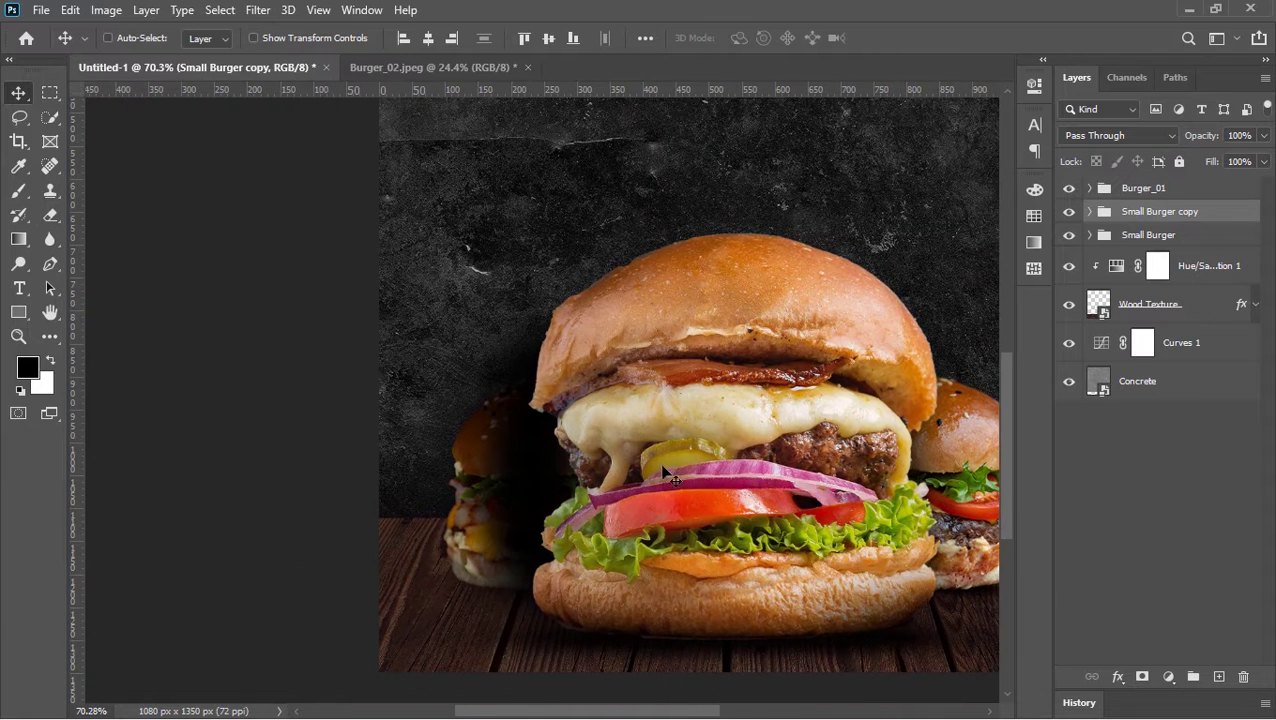
{"action": "left_click", "coordinate": [1090, 212]}
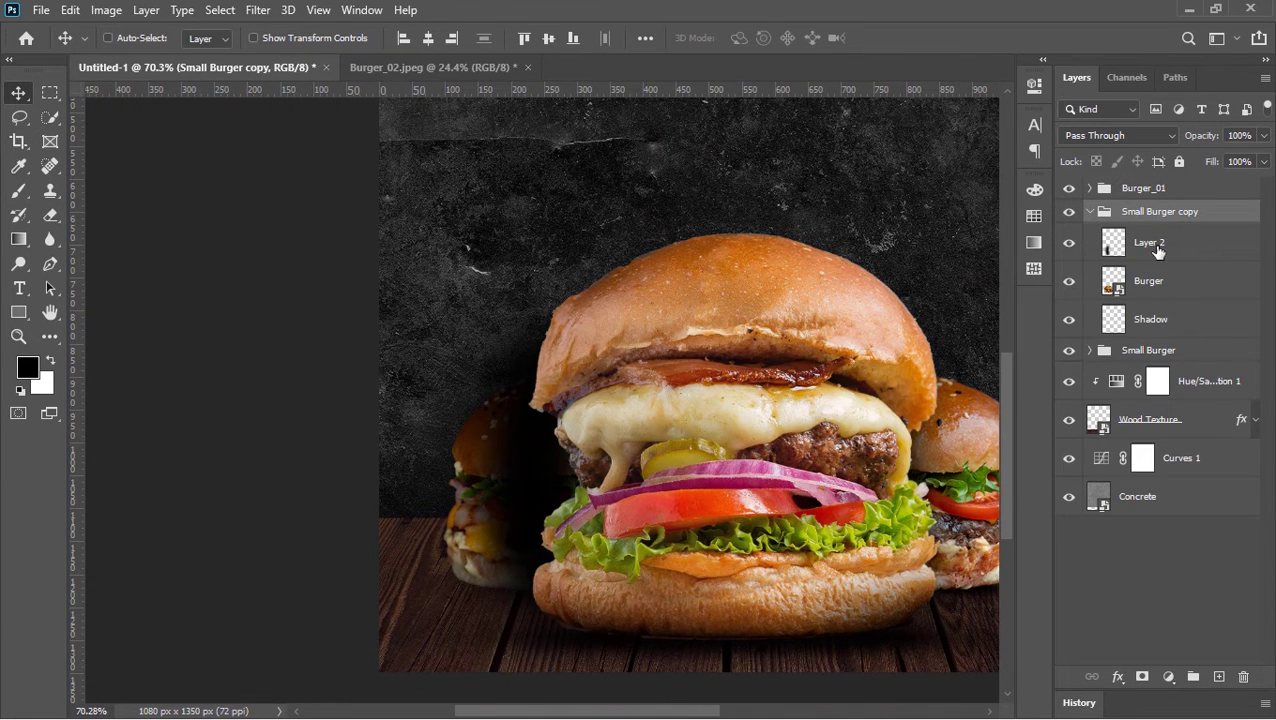
{"action": "left_click", "coordinate": [1148, 244]}
{"action": "mouse_move", "coordinate": [1148, 247]}
{"action": "left_mouse_down"}
{"action": "mouse_move", "coordinate": [1233, 436]}
{"action": "mouse_move", "coordinate": [1243, 677]}
{"action": "left_mouse_up"}
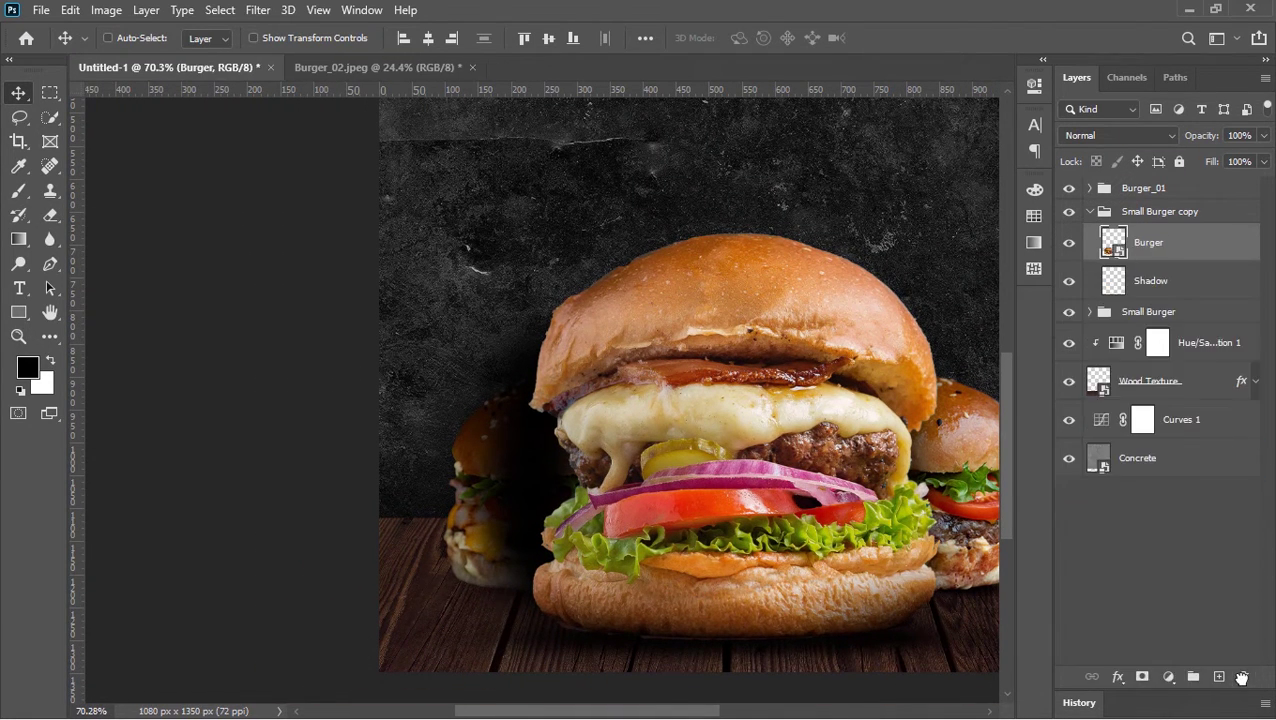
{"action": "left_click", "coordinate": [1170, 283]}
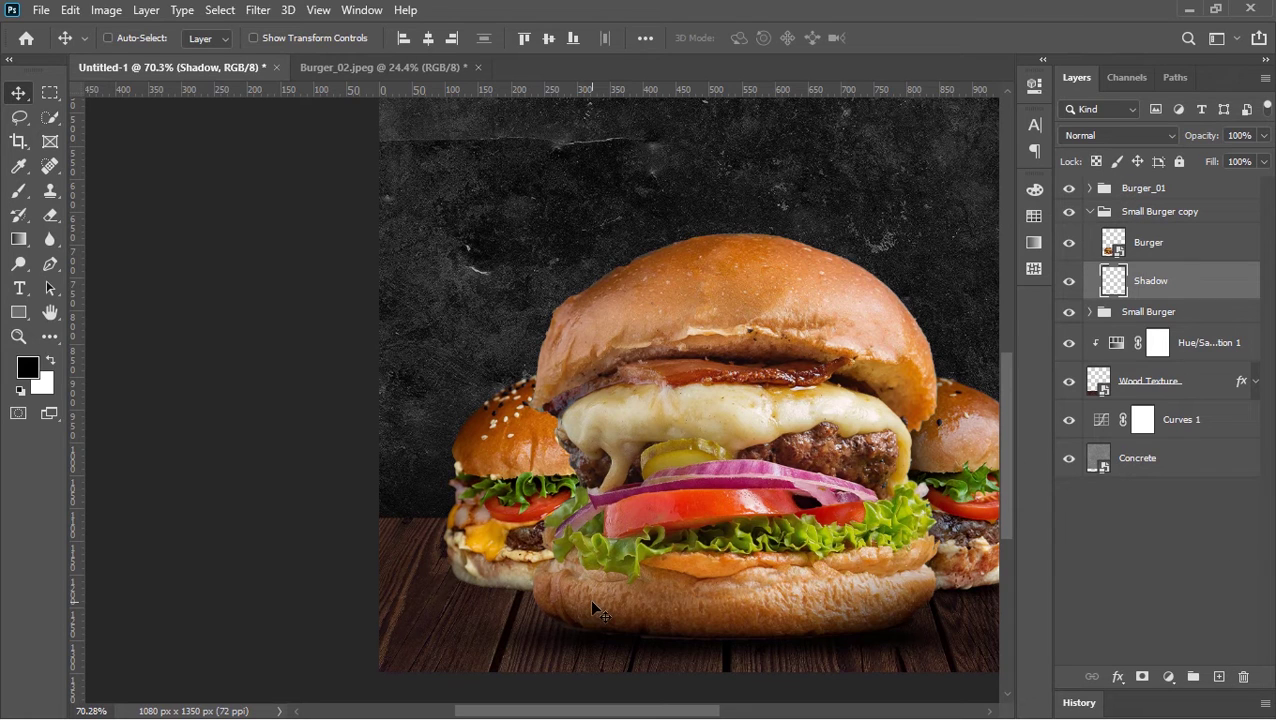
{"action": "mouse_move", "coordinate": [591, 607]}
{"action": "left_mouse_down"}
{"action": "mouse_move", "coordinate": [578, 563]}
{"action": "mouse_move", "coordinate": [484, 570]}
{"action": "mouse_move", "coordinate": [590, 600]}
{"action": "left_mouse_up"}
{"action": "left_click", "coordinate": [1153, 250]}
{"action": "left_click", "coordinate": [1217, 679]}
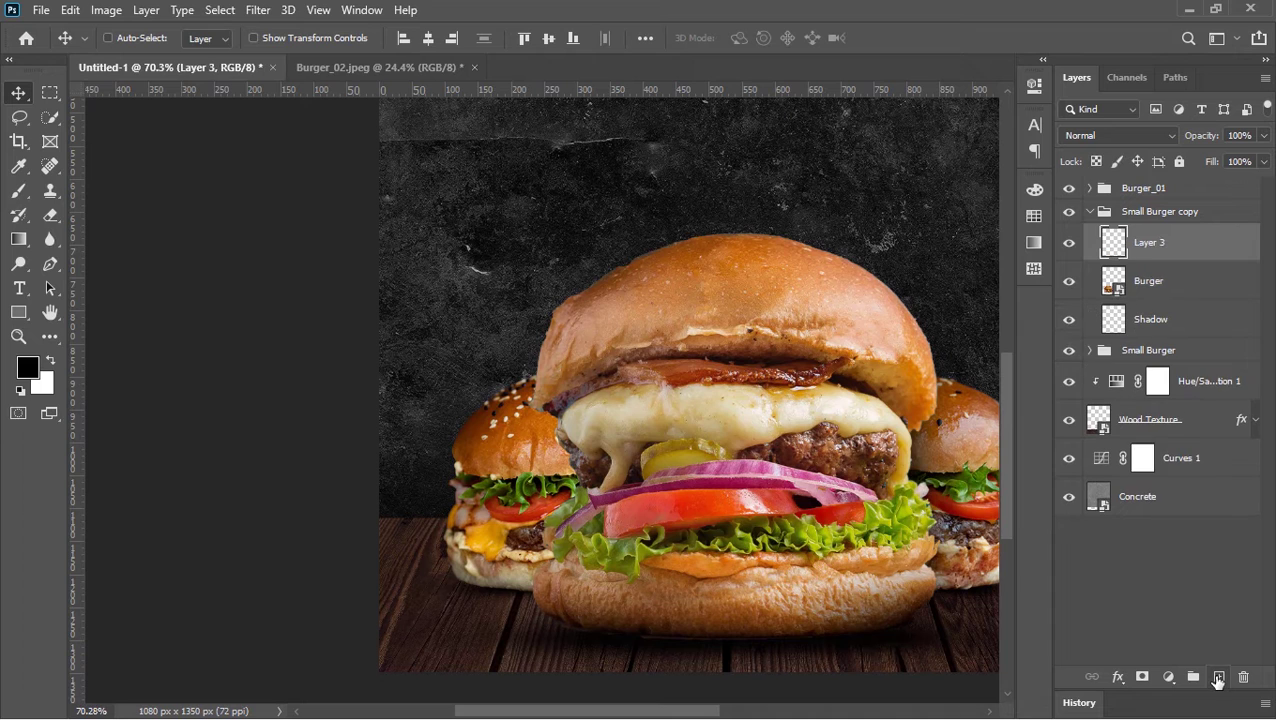
{"action": "left_click", "coordinate": [18, 192]}
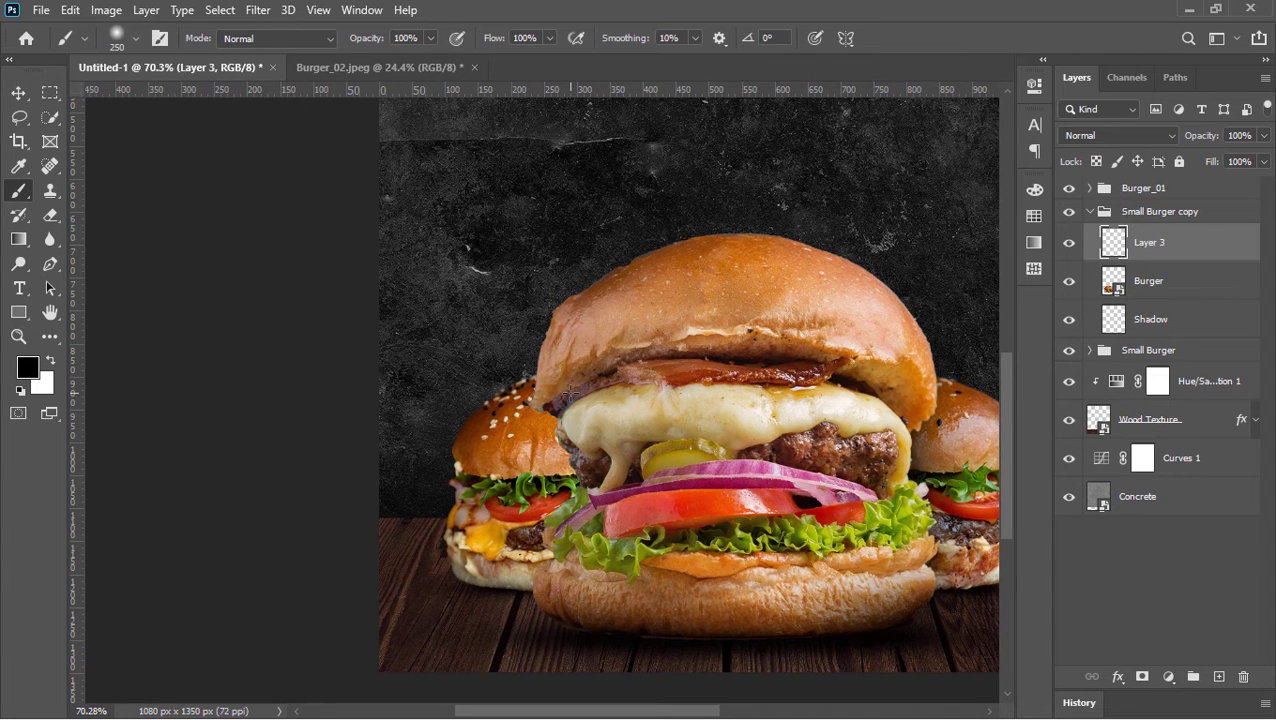
Close the Burger_02 document without saving
{"action": "key", "text": "ctrl+0"}
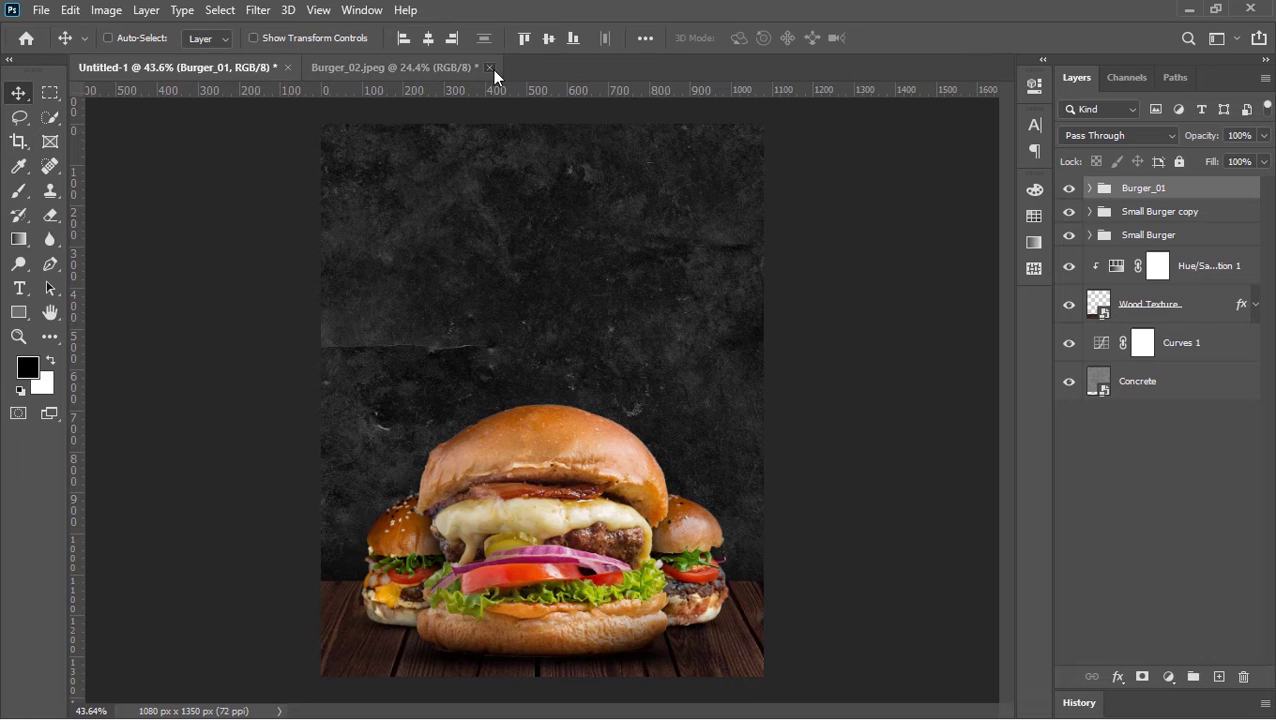
{"action": "left_click", "coordinate": [490, 68]}
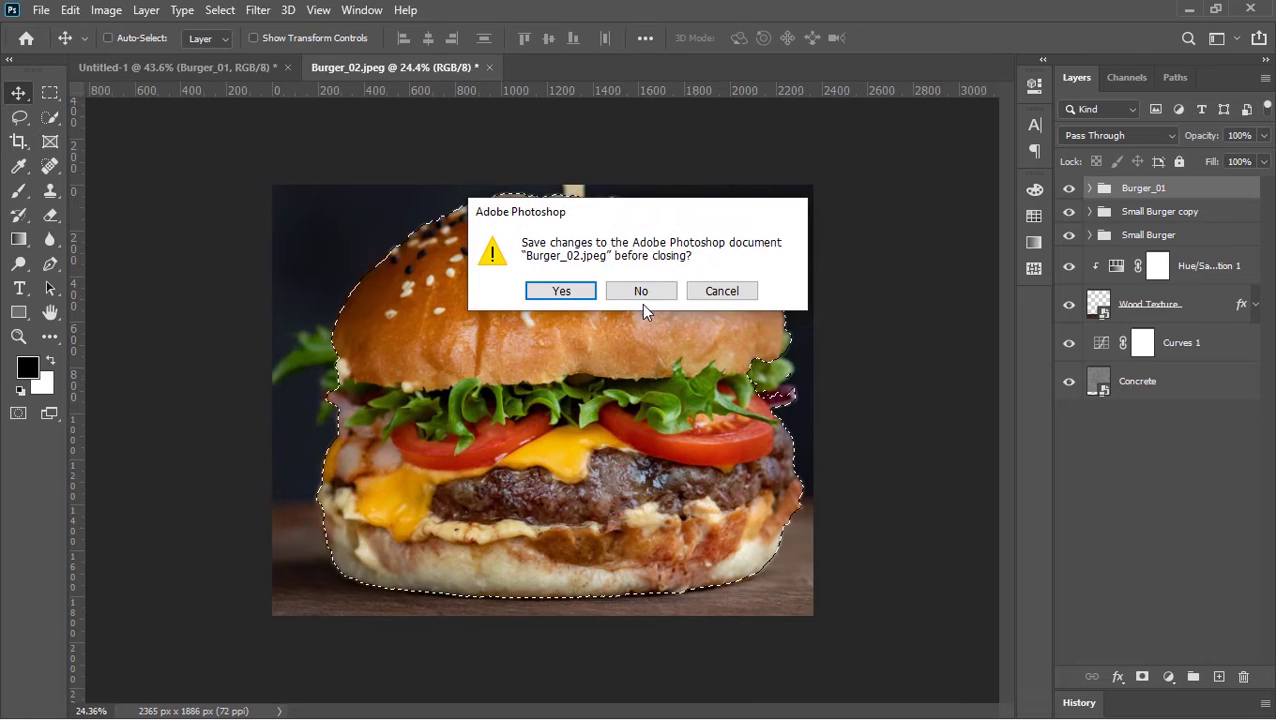
{"action": "left_click", "coordinate": [641, 291]}
Drag Fire_02 from the Asset folder onto the poster and commit it
{"action": "key", "text": "alt+Tab"}
{"action": "key", "text": "alt+Tab"}
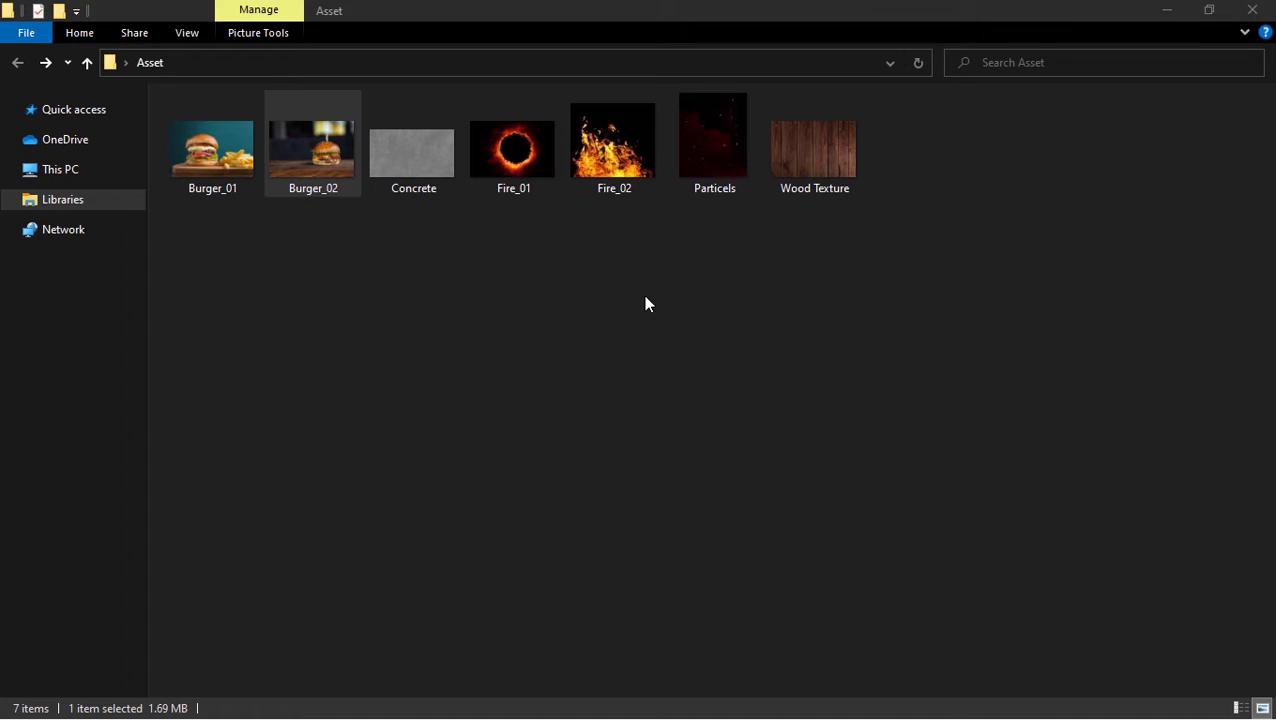
{"action": "left_click_drag", "start_coordinate": [620, 176], "coordinate": [562, 422]}
{"action": "key", "text": "alt+Tab"}
{"action": "left_click", "coordinate": [900, 37]}
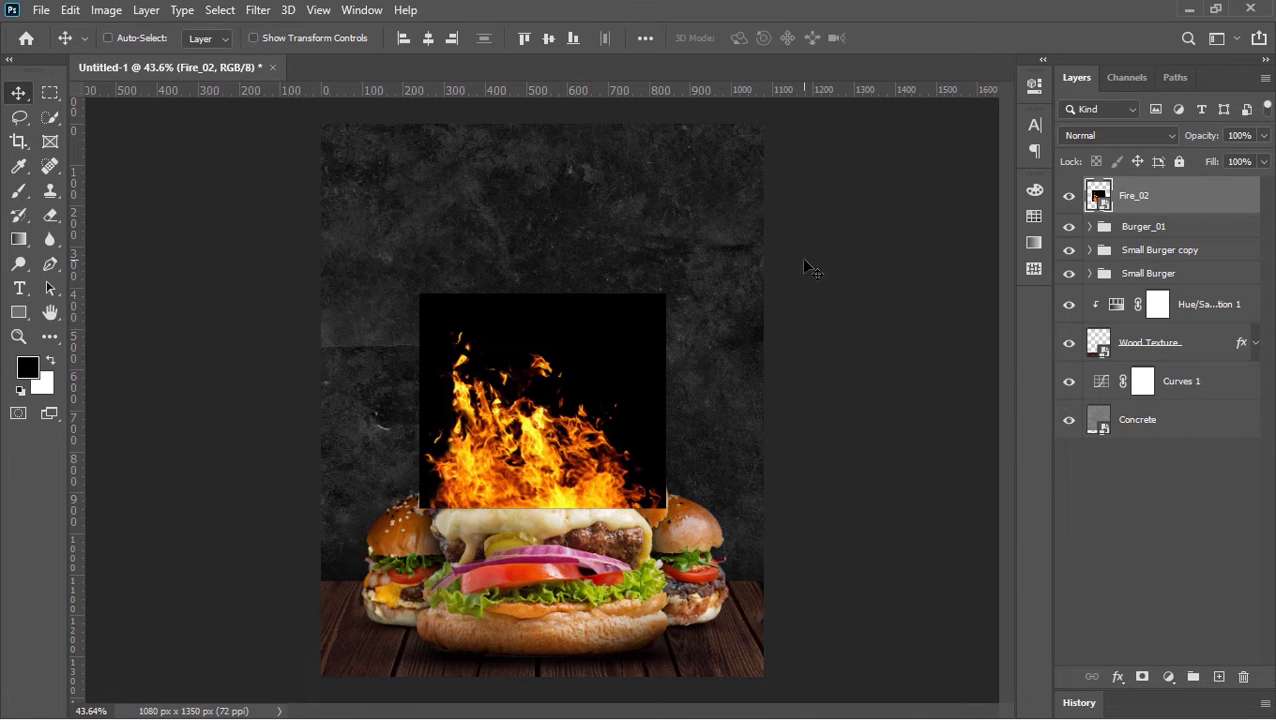
Shift the Fire_02 hue to -5 with Hue/Saturation
{"action": "key", "text": "ctrl+u"}
{"action": "left_click_drag", "start_coordinate": [666, 114], "coordinate": [995, 155]}
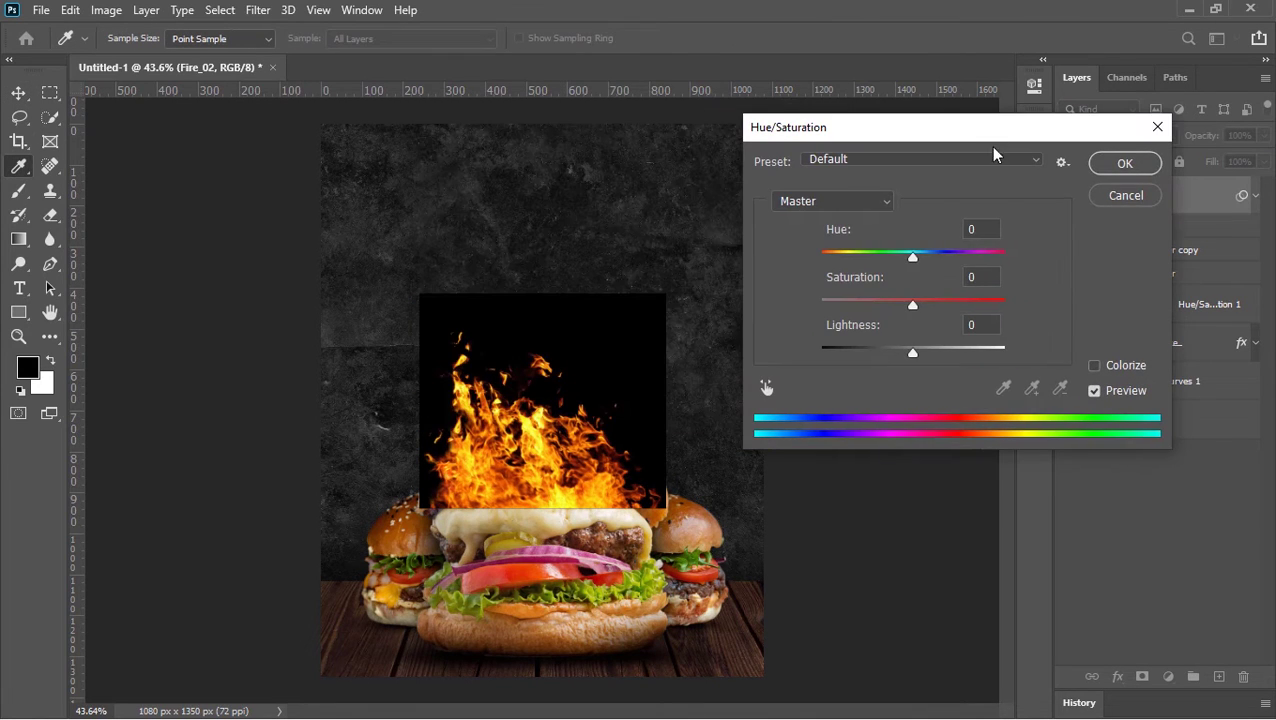
{"action": "left_click_drag", "start_coordinate": [901, 260], "coordinate": [897, 260]}
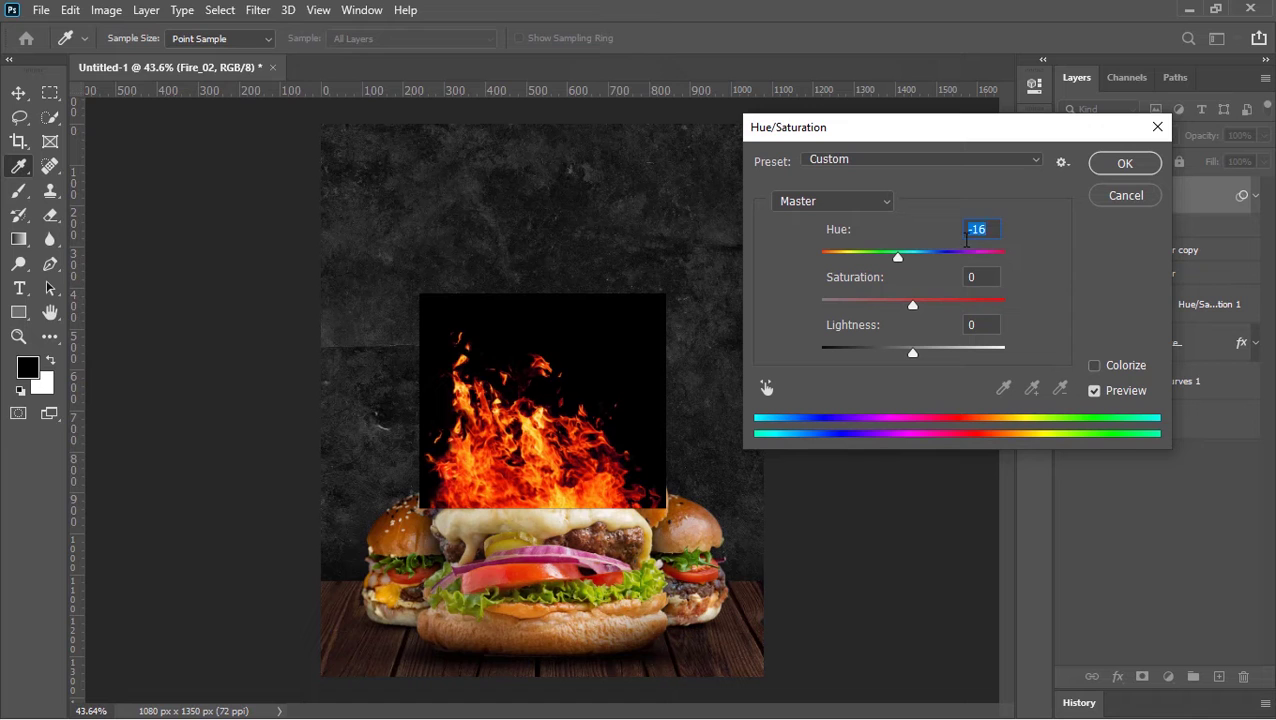
{"action": "left_click", "coordinate": [967, 233]}
{"action": "type", "text": "-5"}
{"action": "key", "text": "Return"}
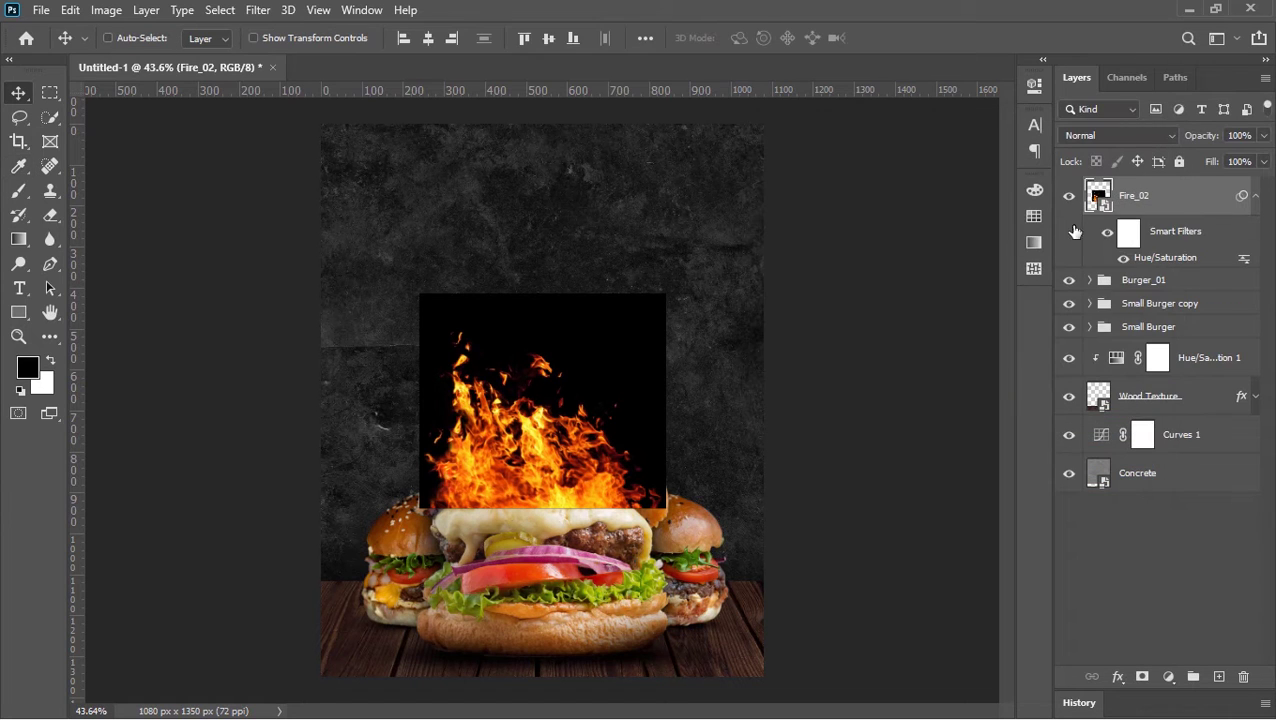
Set Fire_02 to Screen, place it below Wood Texture by the left burger, and duplicate it rightward
{"action": "left_click", "coordinate": [1256, 198]}
{"action": "left_click", "coordinate": [1119, 136]}
{"action": "left_click", "coordinate": [1094, 296]}
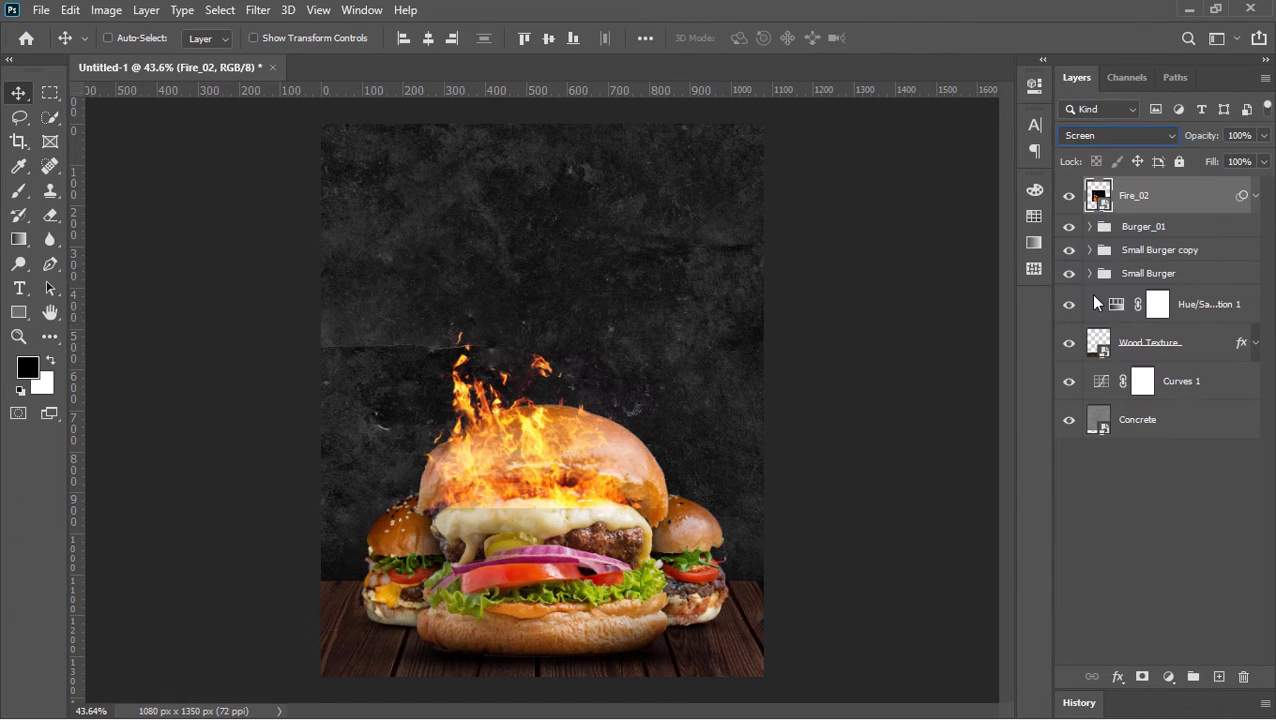
{"action": "left_click_drag", "start_coordinate": [1167, 203], "coordinate": [1168, 288]}
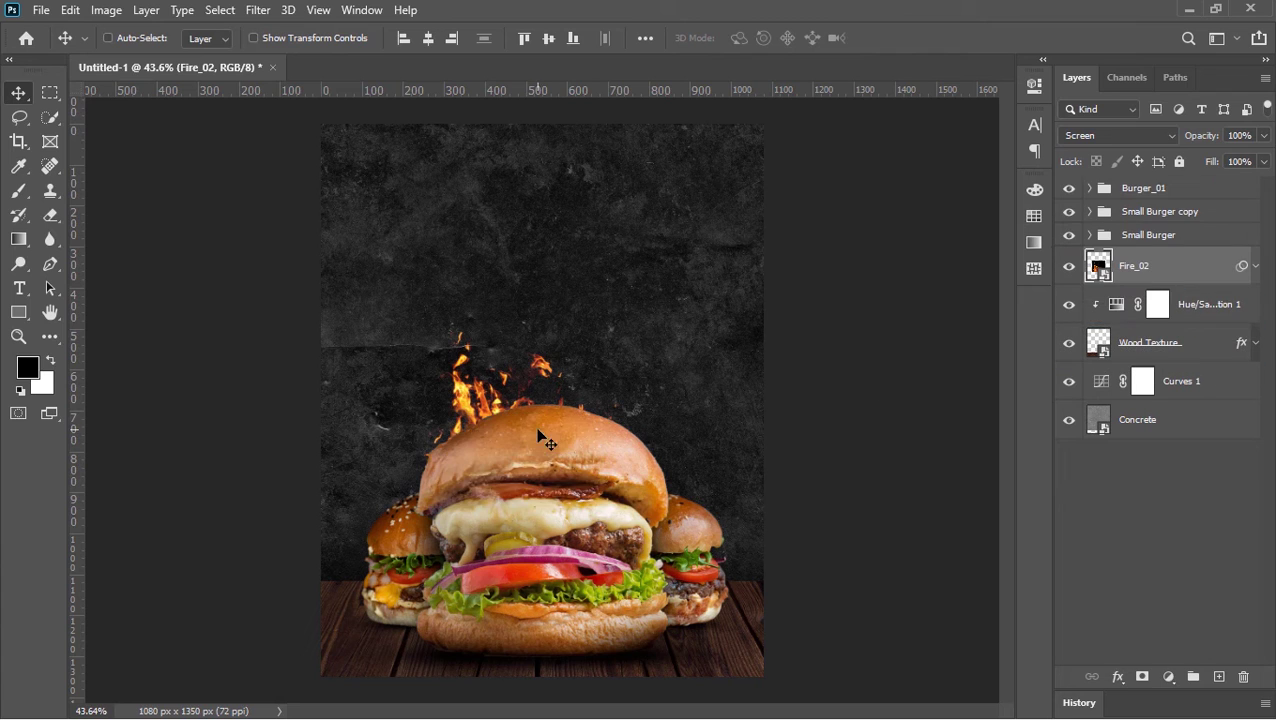
{"action": "left_click_drag", "start_coordinate": [545, 440], "coordinate": [465, 498]}
{"action": "key", "text": "ctrl+bracketleft"}
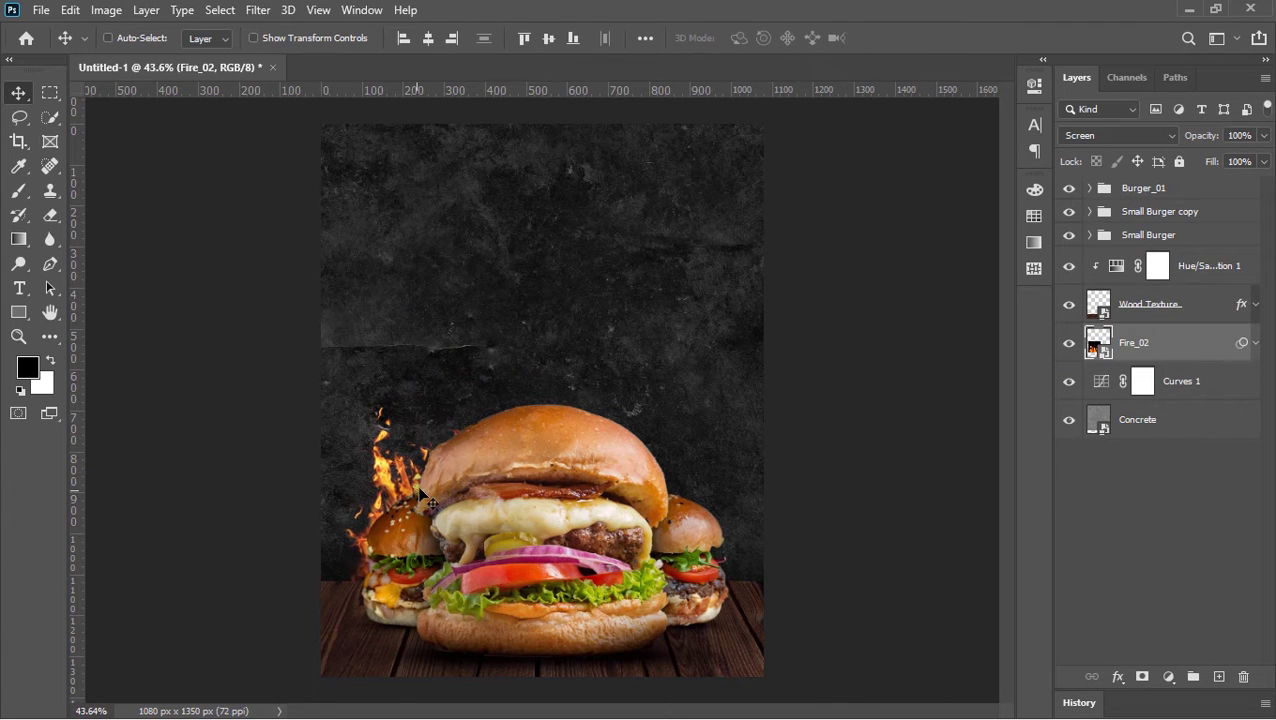
{"action": "key", "text": "ctrl+j"}
{"action": "key", "text": "ctrl"}
{"action": "left_click_drag", "start_coordinate": [427, 521], "coordinate": [600, 515]}
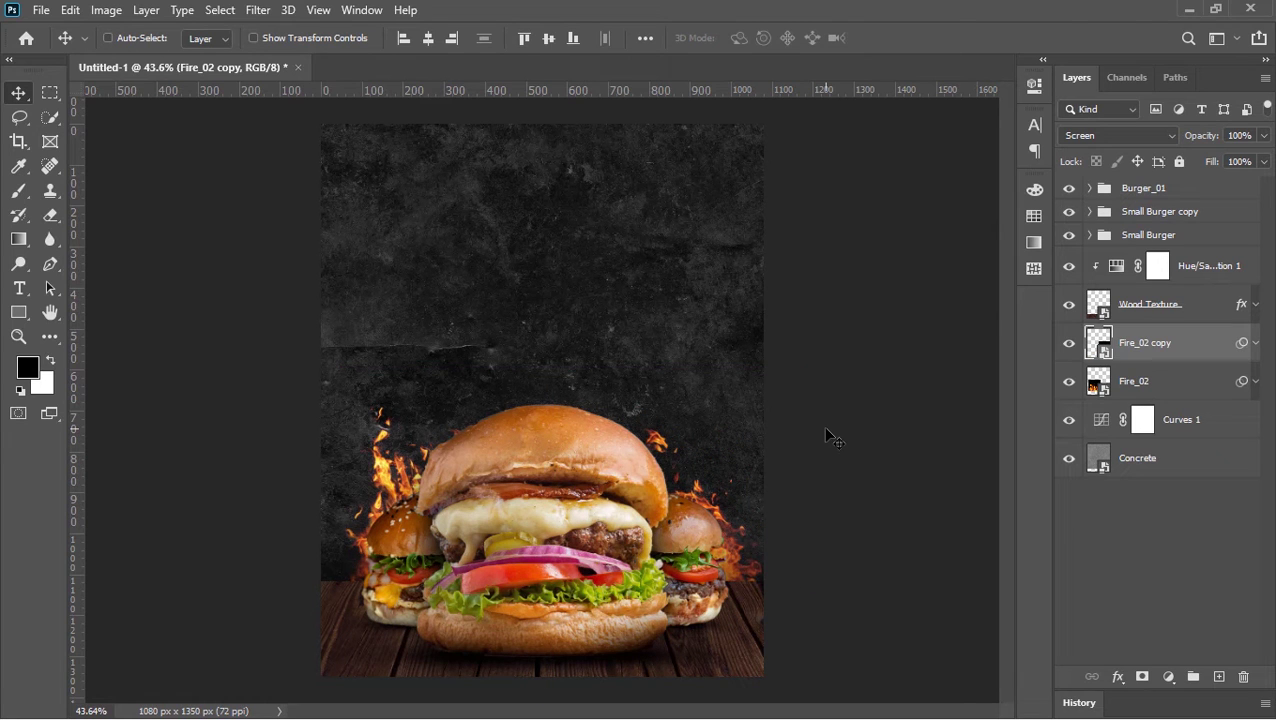
Drag the Fire_01 image from the Asset folder into Photoshop
{"action": "key", "text": "alt+Tab"}
{"action": "left_click_drag", "start_coordinate": [513, 150], "coordinate": [545, 583]}
{"action": "key", "text": "alt+Tab"}
Enlarge and position Fire_01 over the poster's lower half
{"action": "left_click_drag", "start_coordinate": [604, 427], "coordinate": [588, 535]}
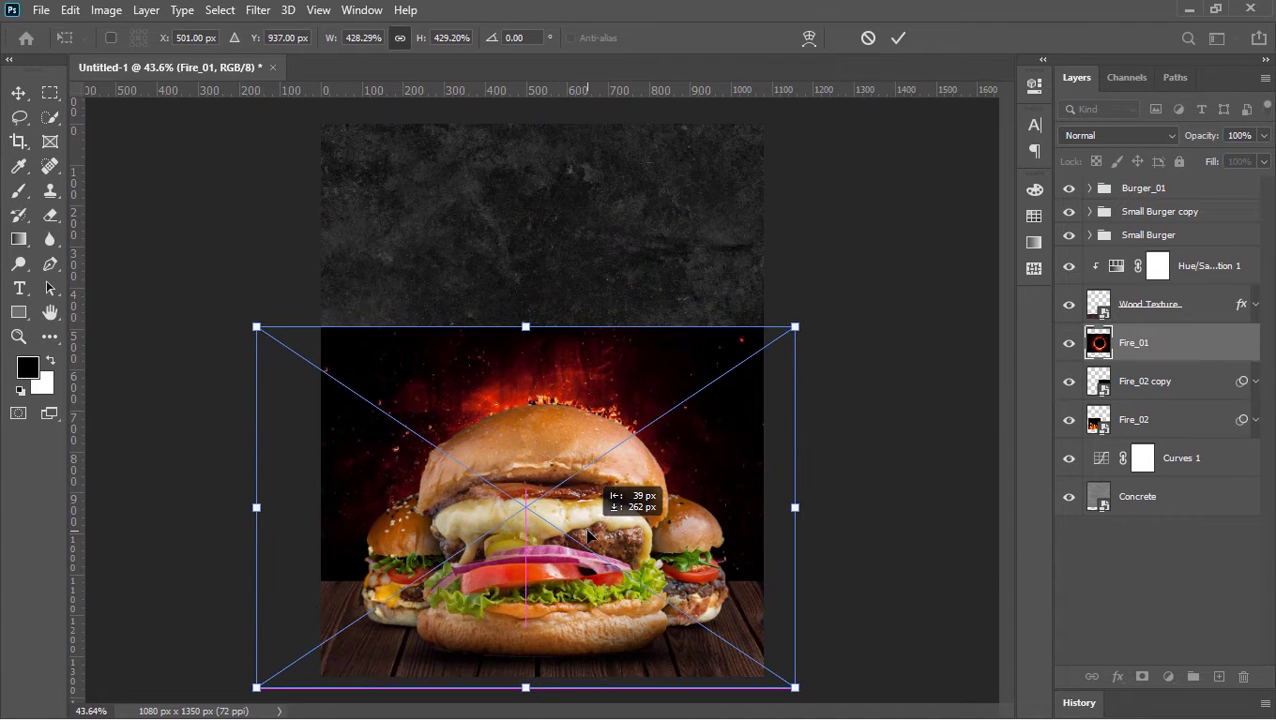
{"action": "left_click_drag", "start_coordinate": [795, 318], "coordinate": [778, 336]}
{"action": "left_click_drag", "start_coordinate": [545, 500], "coordinate": [545, 486]}
{"action": "key", "text": "Return"}
Set Fire_01 to Screen blend and shift its hue to +17
{"action": "left_click", "coordinate": [1118, 135]}
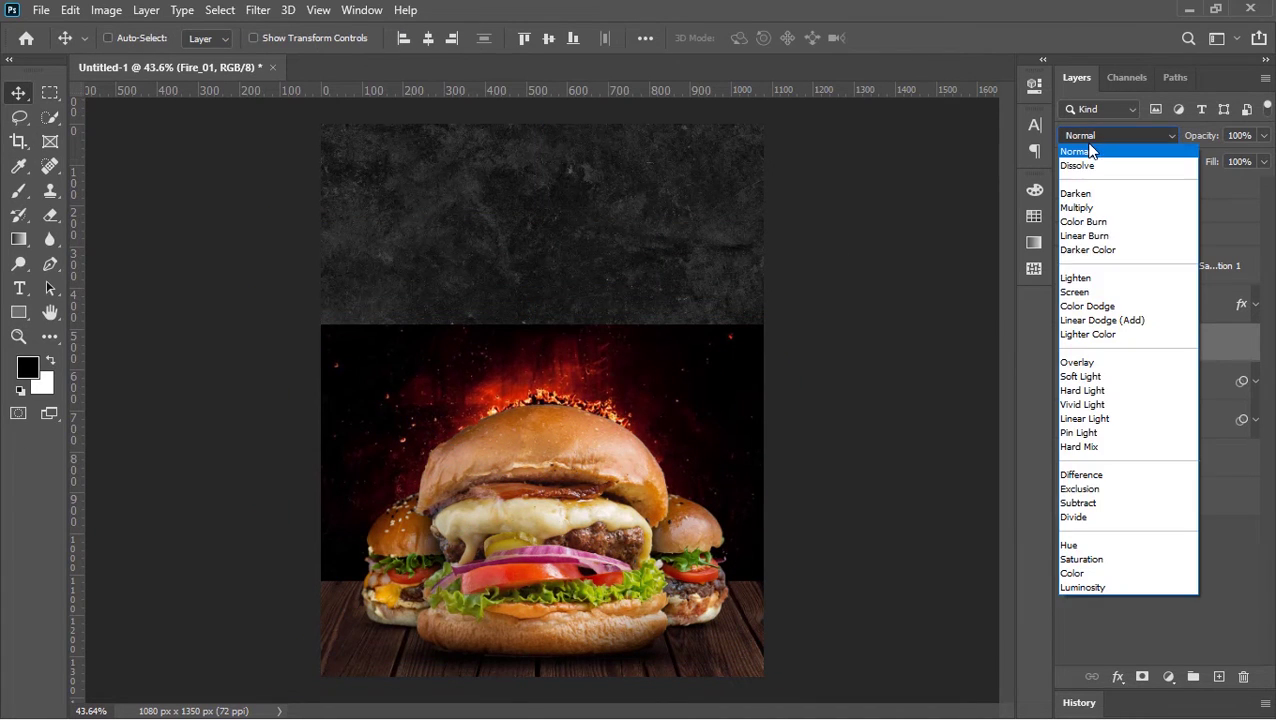
{"action": "left_click", "coordinate": [1073, 288]}
{"action": "key", "text": "ctrl+u"}
{"action": "left_click_drag", "start_coordinate": [897, 131], "coordinate": [930, 128]}
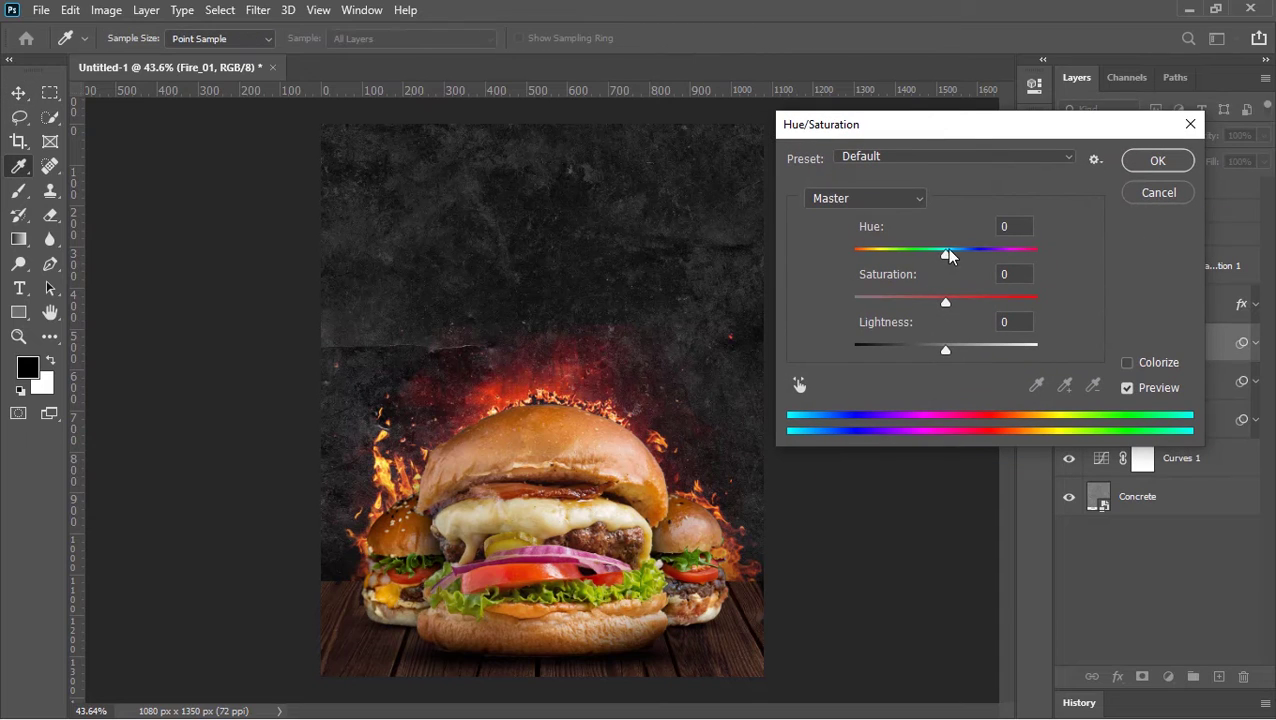
{"action": "left_click_drag", "start_coordinate": [940, 260], "coordinate": [961, 261]}
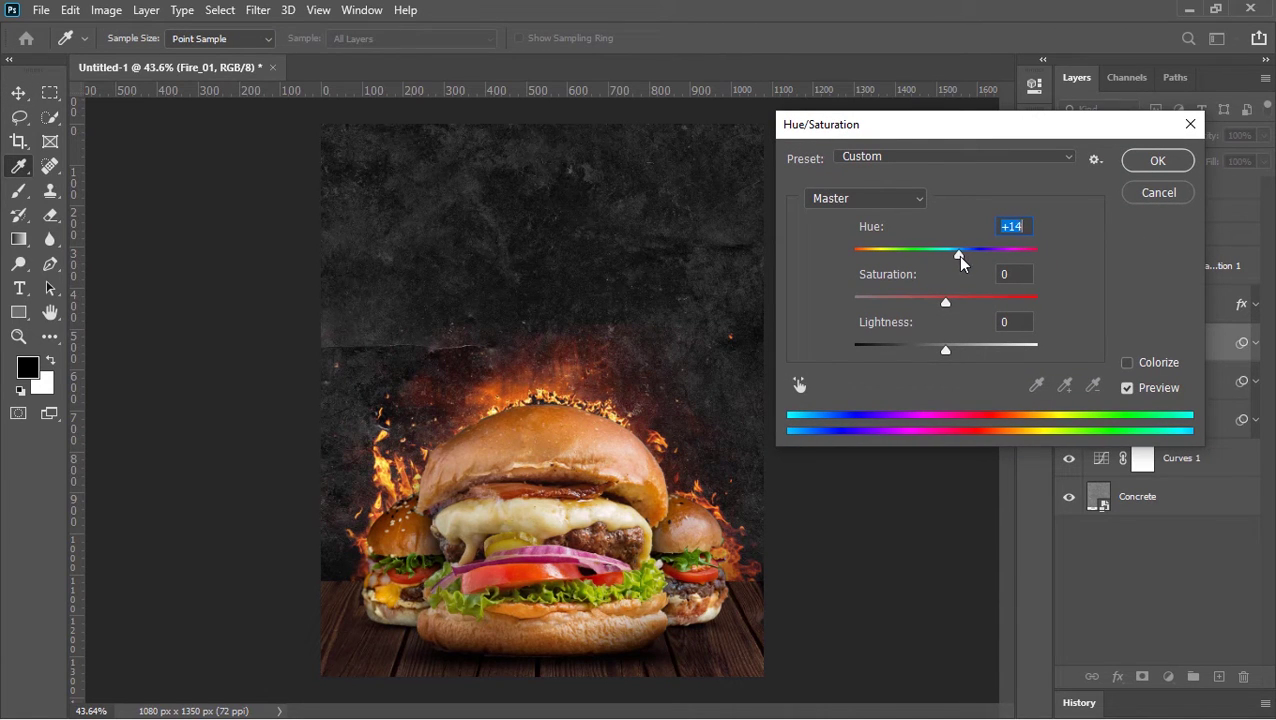
{"action": "key", "text": "Return"}
Group Fire_01 through Fire_02 into a group named Fires
{"action": "left_click", "coordinate": [1166, 422], "text": "shift"}
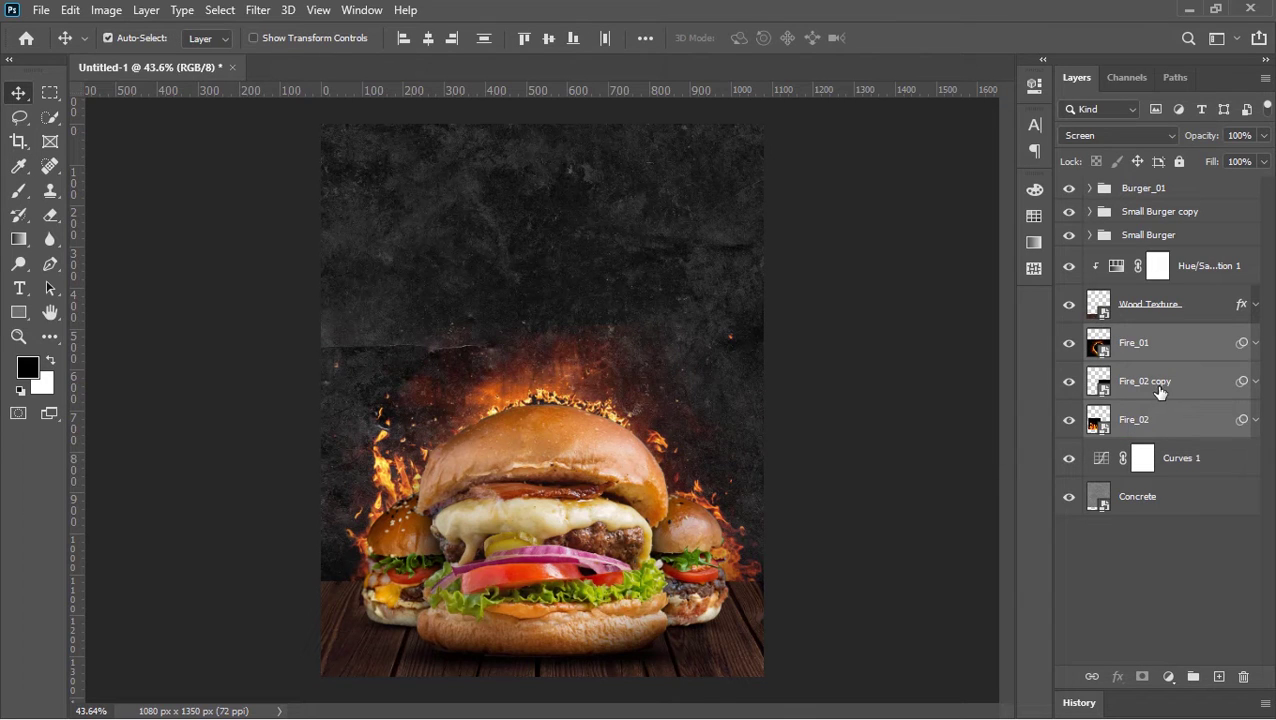
{"action": "key", "text": "ctrl+g"}
{"action": "type", "text": "Fires"}
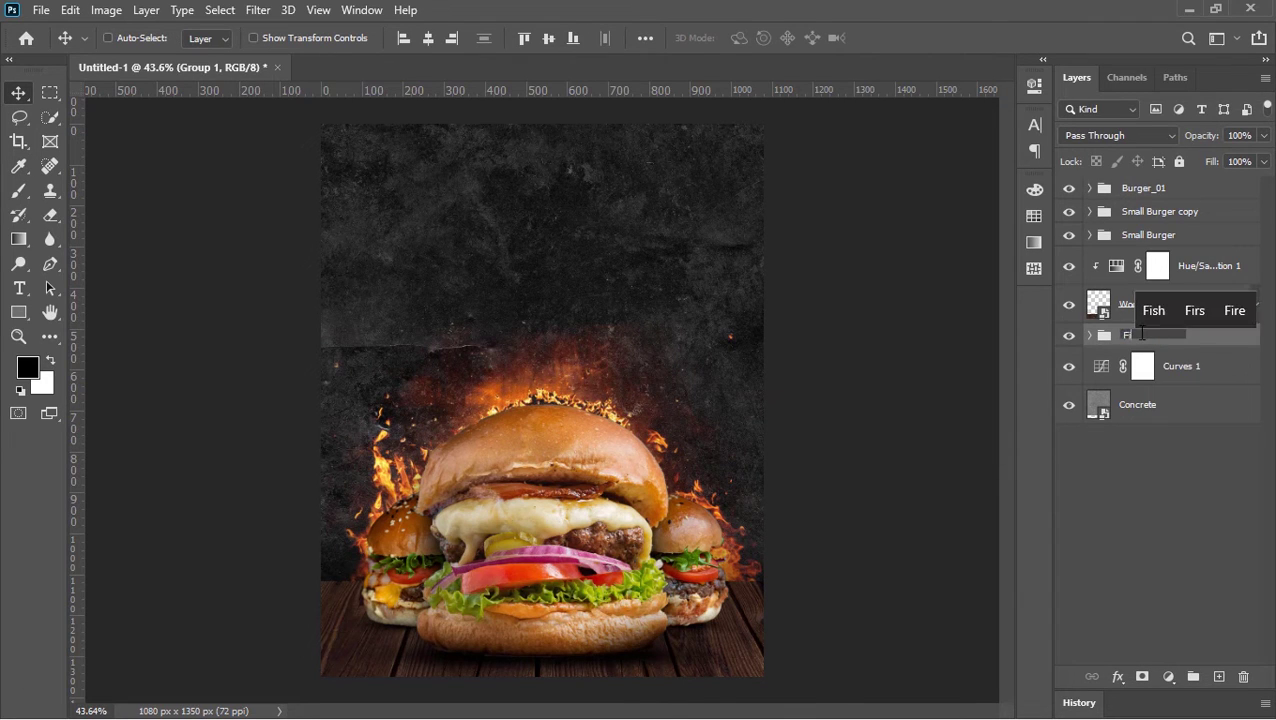
{"action": "key", "text": "Return"}
{"action": "left_click", "coordinate": [1163, 190]}
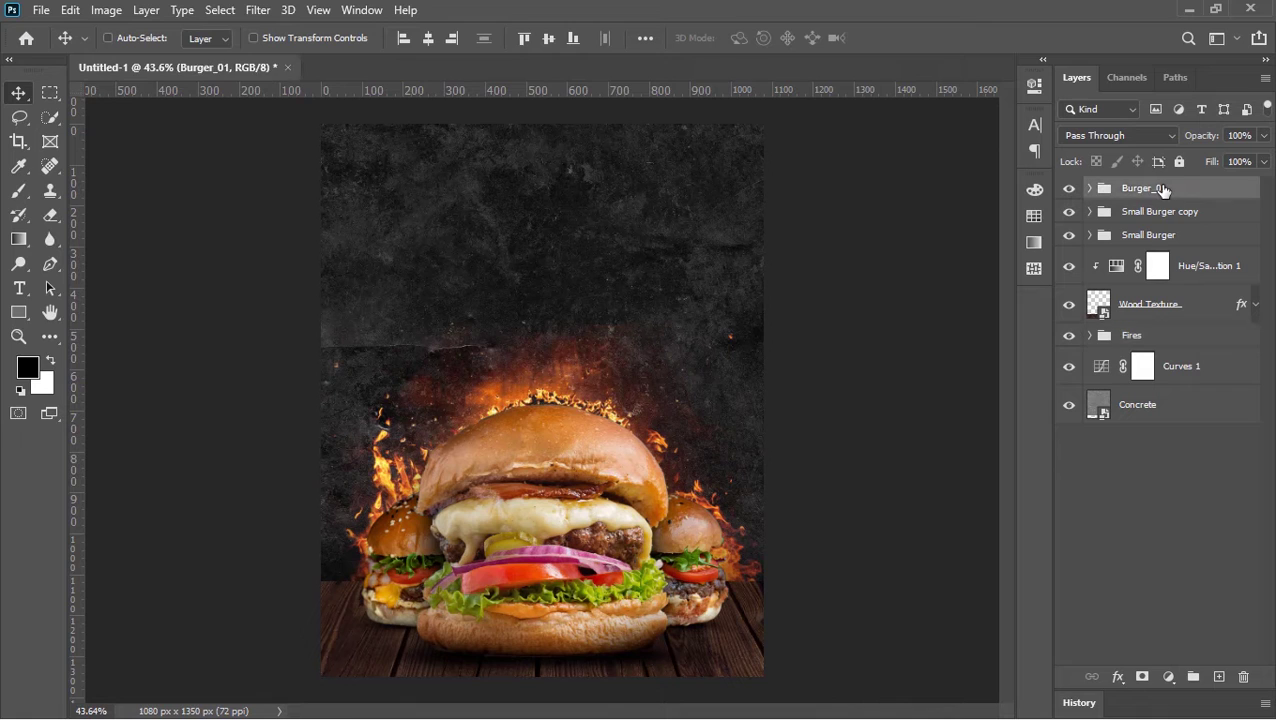
Type a two-line 'SPECIAL' / 'OFFER' title near the top of the poster
{"action": "left_click", "coordinate": [19, 288]}
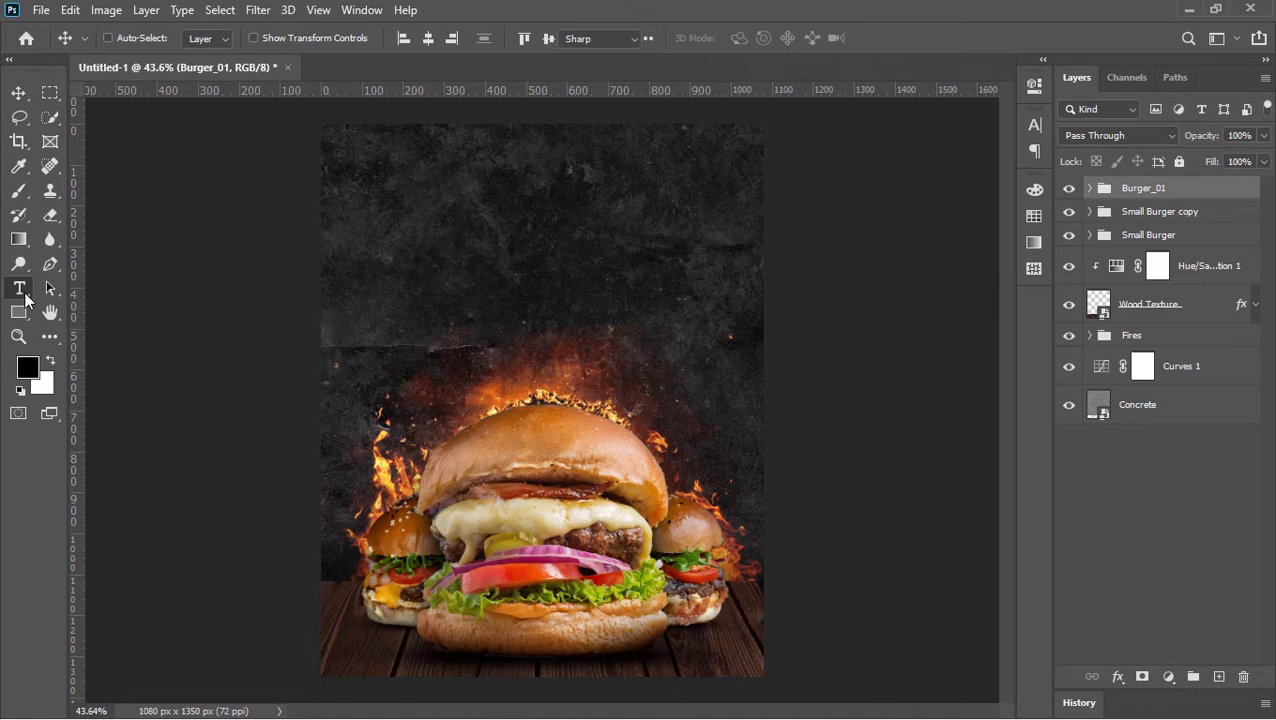
{"action": "left_click", "coordinate": [510, 197]}
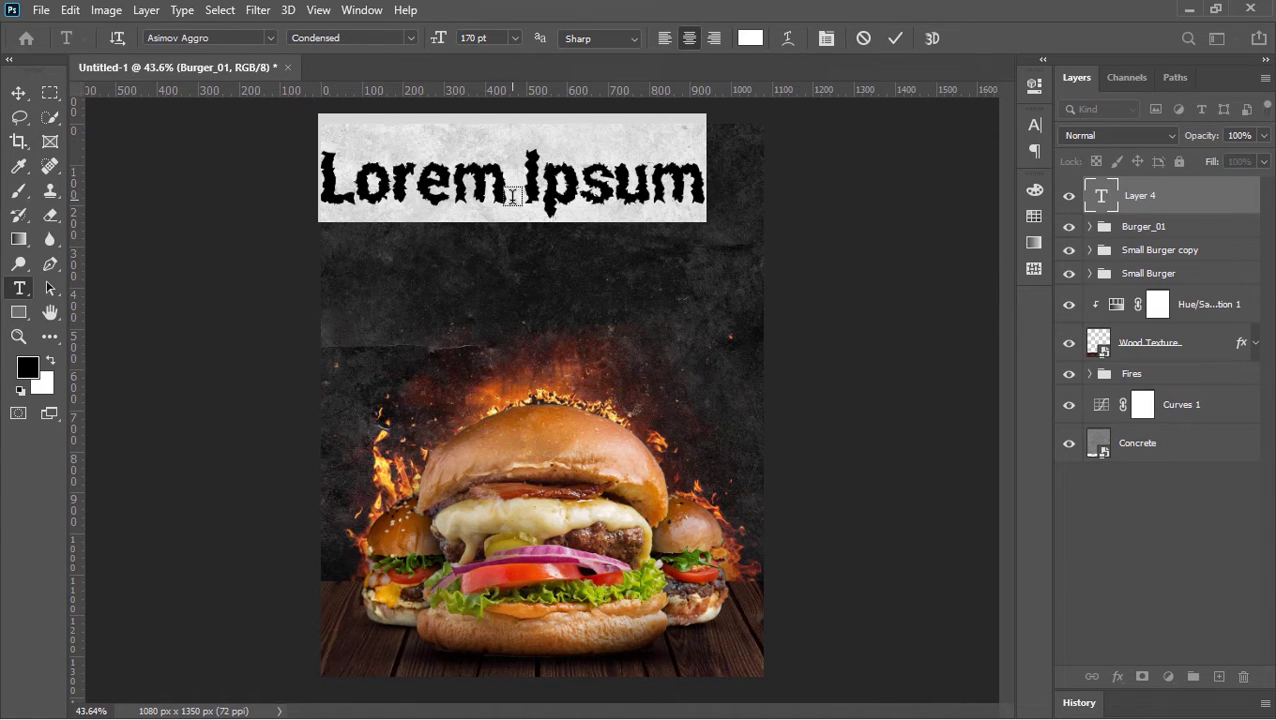
{"action": "type", "text": "SPECIAL"}
{"action": "key", "text": "Return"}
{"action": "type", "text": "OFFER"}
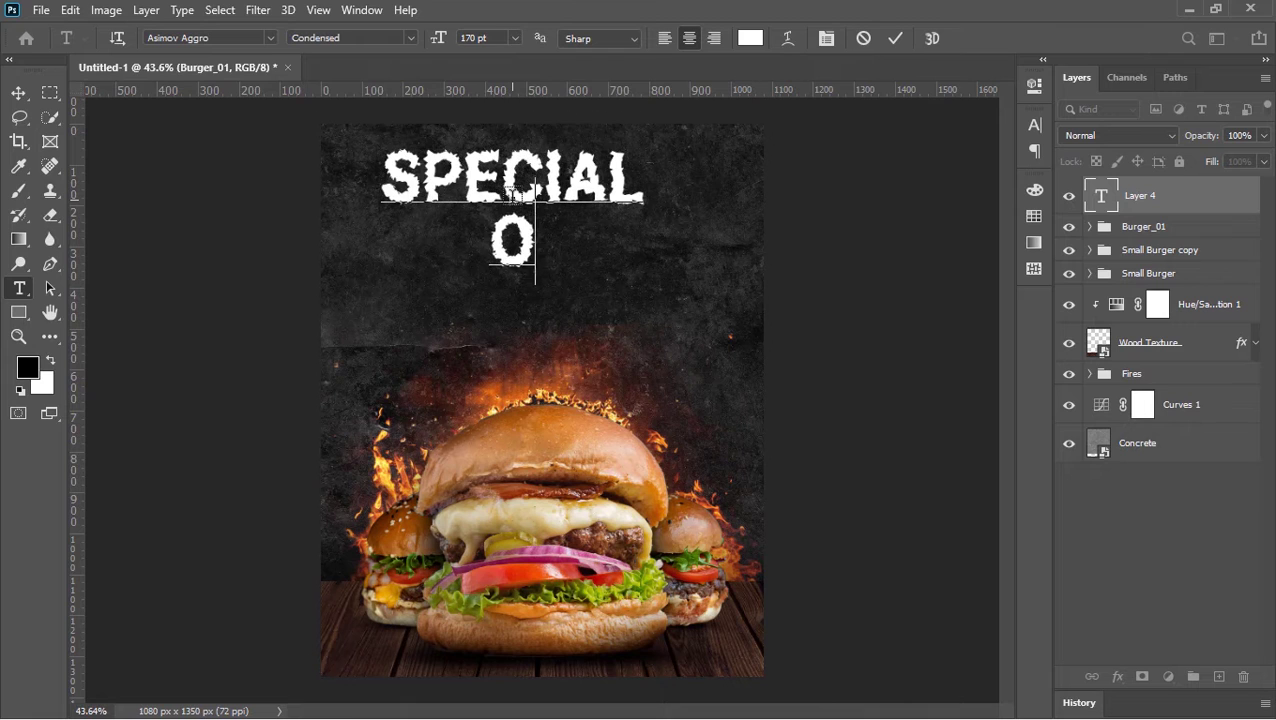
{"action": "left_click", "coordinate": [895, 39]}
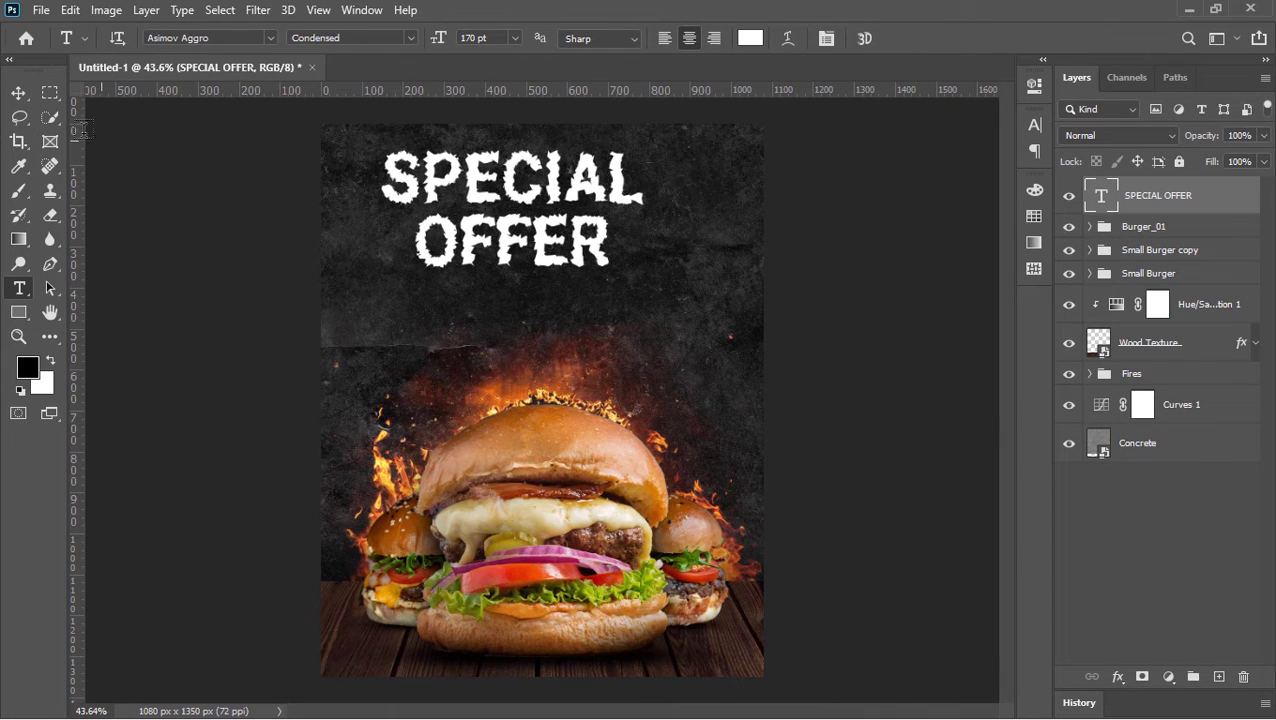
Centre the title horizontally and nudge it slightly upward
{"action": "left_click", "coordinate": [19, 93]}
{"action": "left_click", "coordinate": [429, 39]}
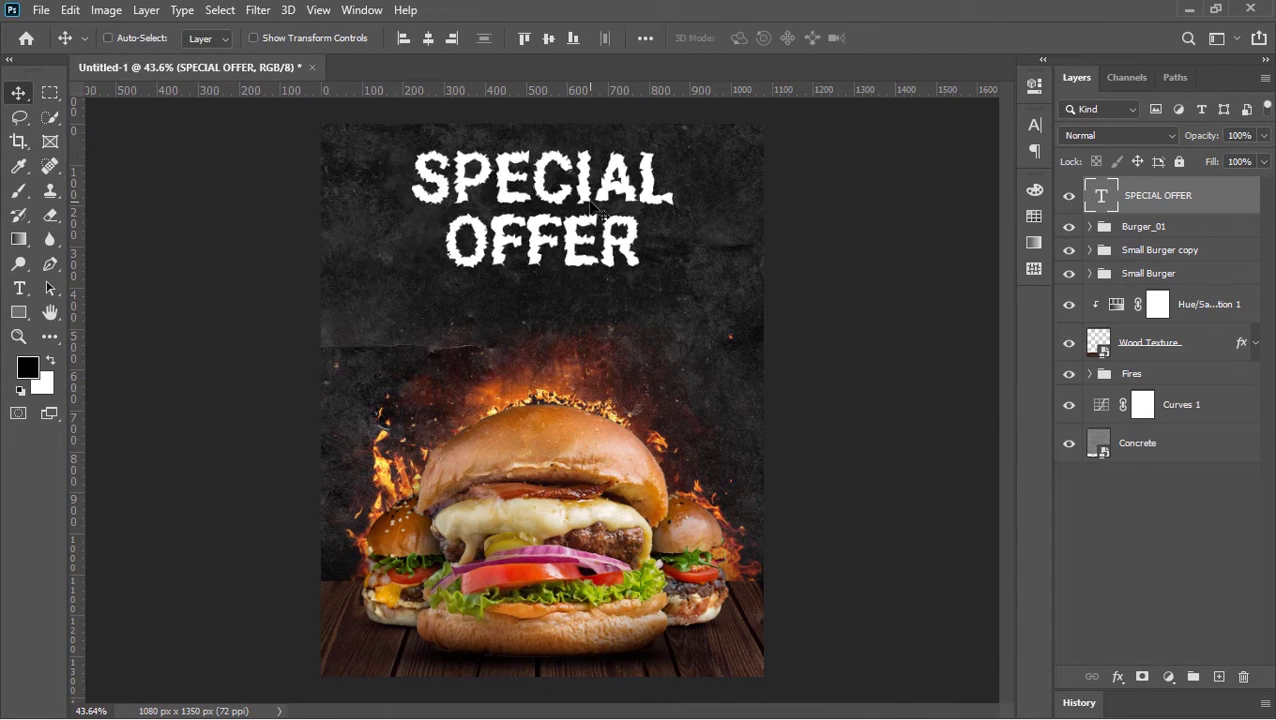
{"action": "left_click_drag", "start_coordinate": [590, 213], "coordinate": [590, 207]}
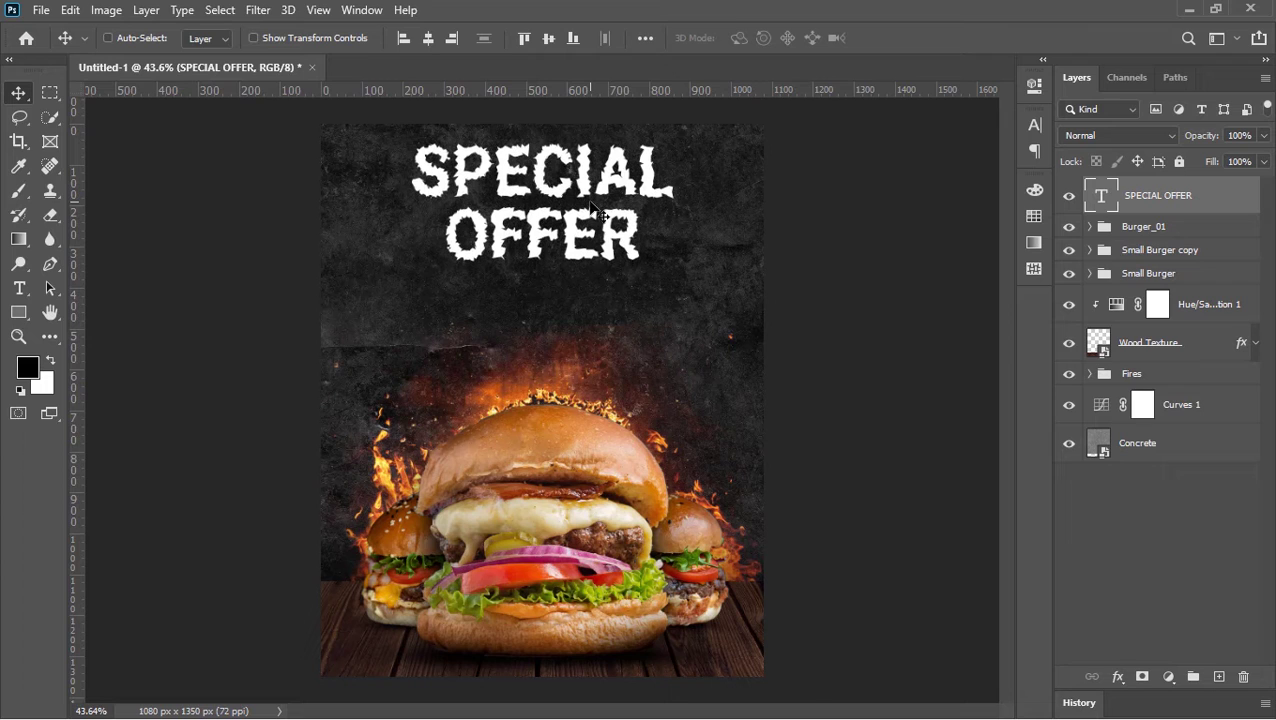
{"action": "left_click", "coordinate": [19, 312]}
Draw a bar just below the title and give it a gradient fill
{"action": "left_click_drag", "start_coordinate": [427, 272], "coordinate": [638, 306]}
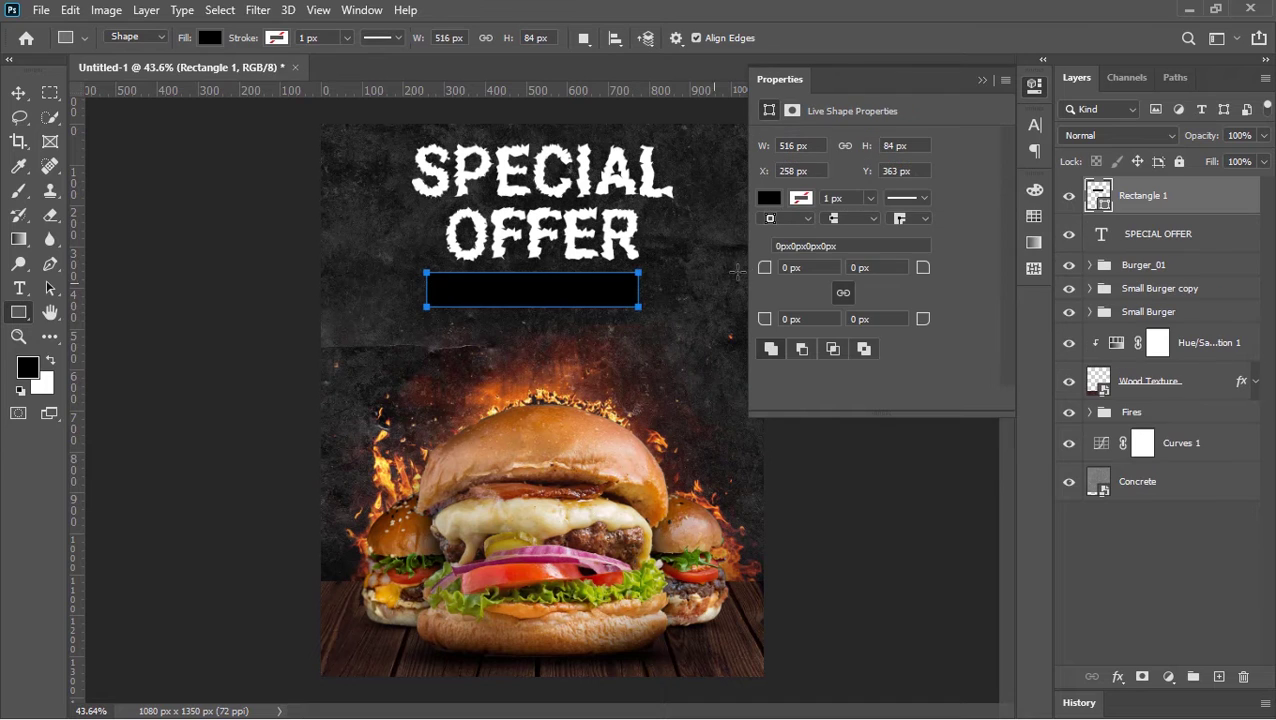
{"action": "left_click", "coordinate": [770, 200]}
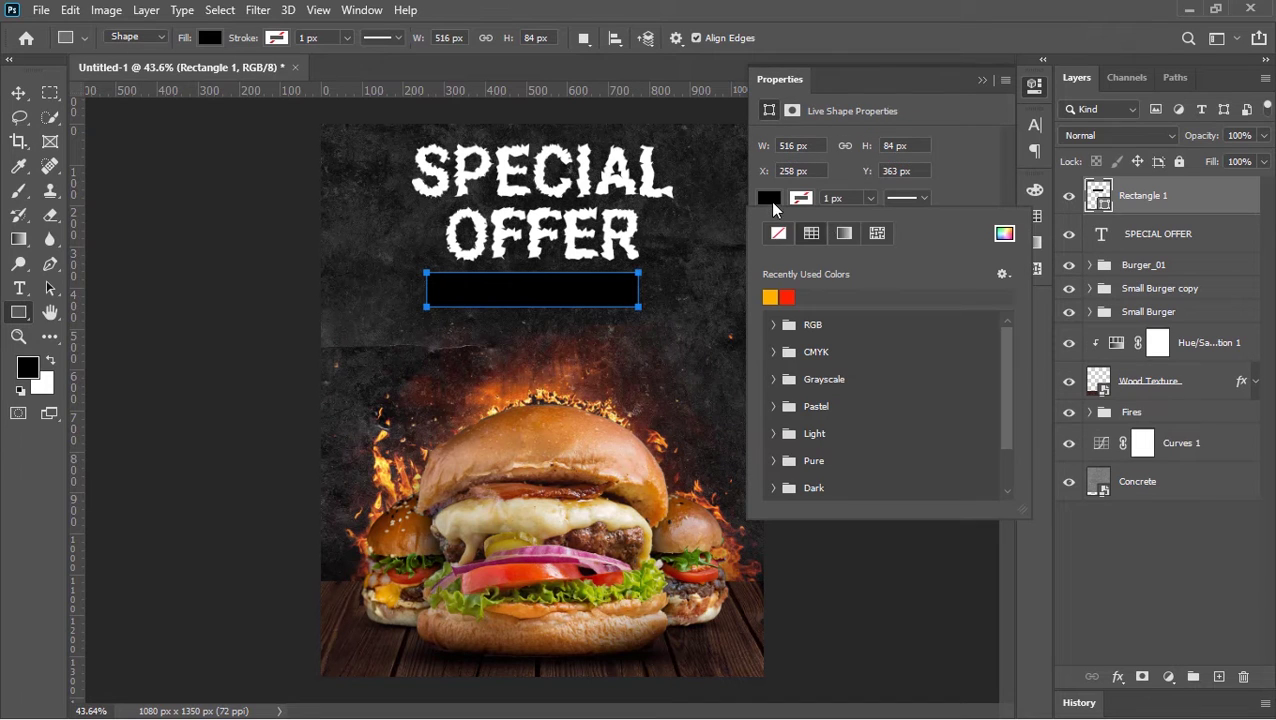
{"action": "left_click", "coordinate": [843, 235]}
{"action": "double_click", "coordinate": [1099, 196]}
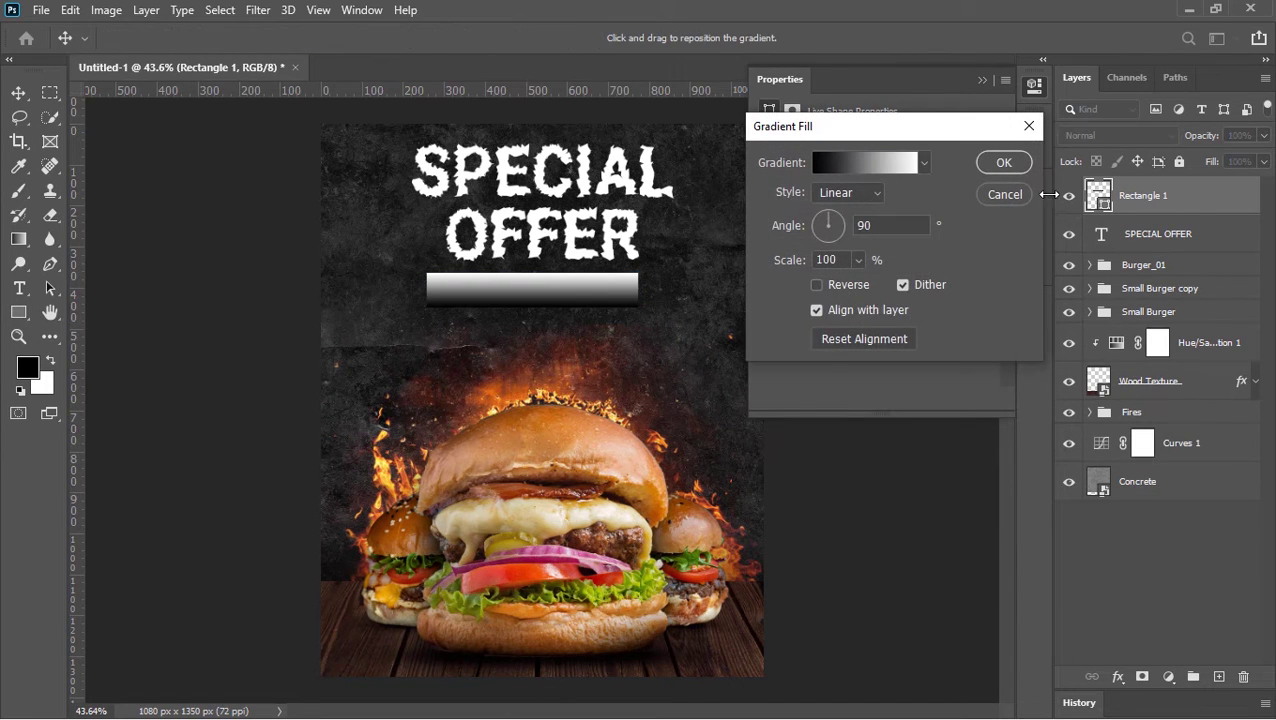
{"action": "left_click", "coordinate": [902, 168]}
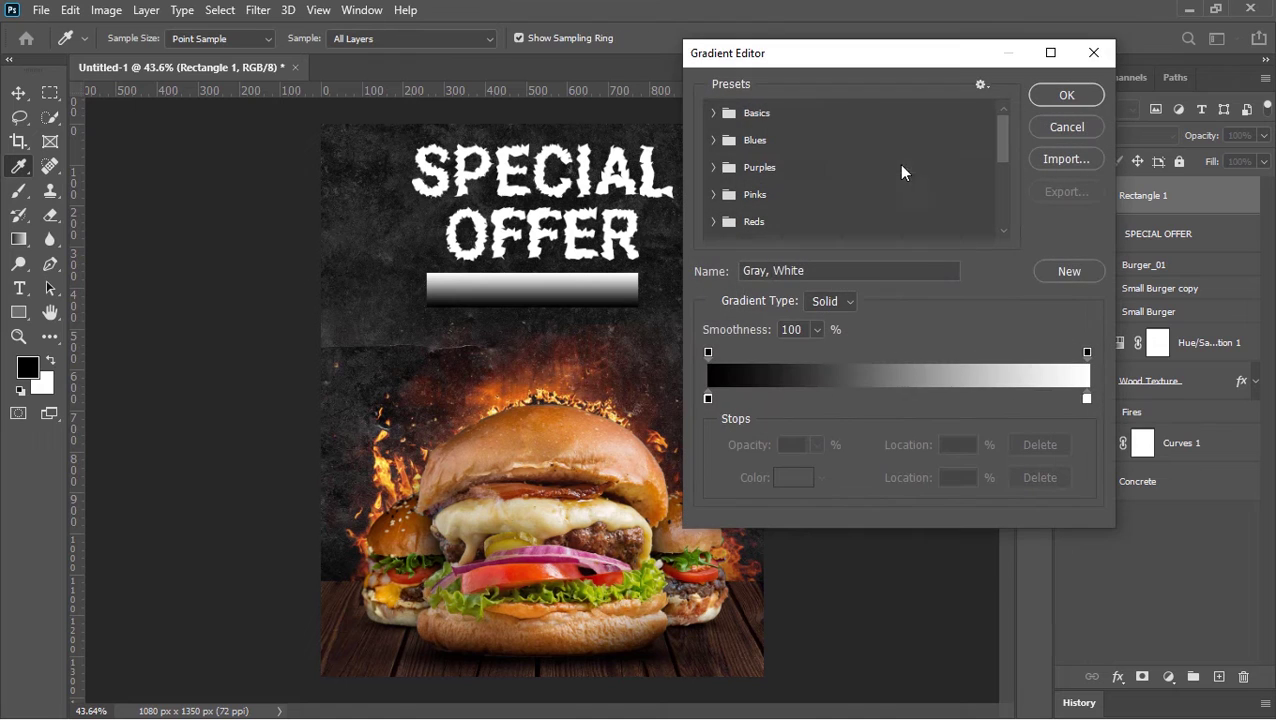
Change the gradient stops to orange-red on the left and yellow on the right
{"action": "left_click", "coordinate": [709, 399]}
{"action": "left_click", "coordinate": [792, 478]}
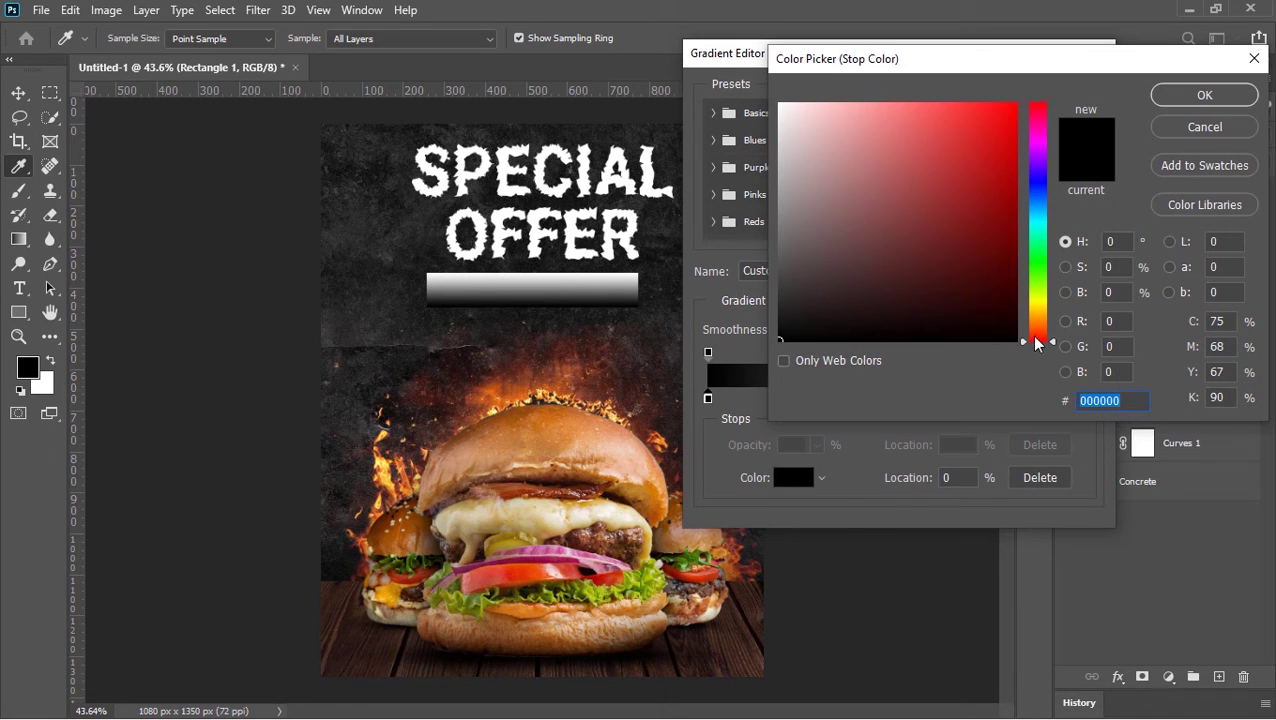
{"action": "left_click_drag", "start_coordinate": [1036, 343], "coordinate": [1036, 333]}
{"action": "left_click", "coordinate": [1010, 108]}
{"action": "left_click", "coordinate": [1184, 95]}
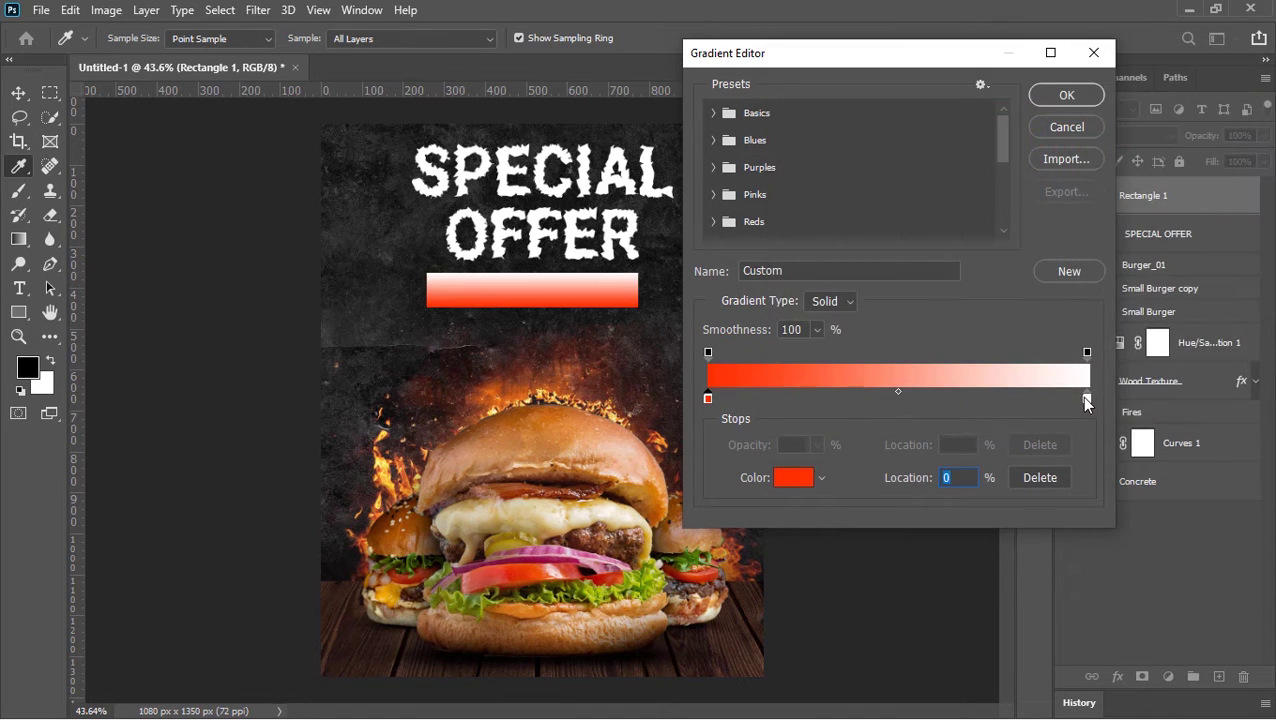
{"action": "left_click", "coordinate": [1087, 399]}
{"action": "left_click", "coordinate": [800, 478]}
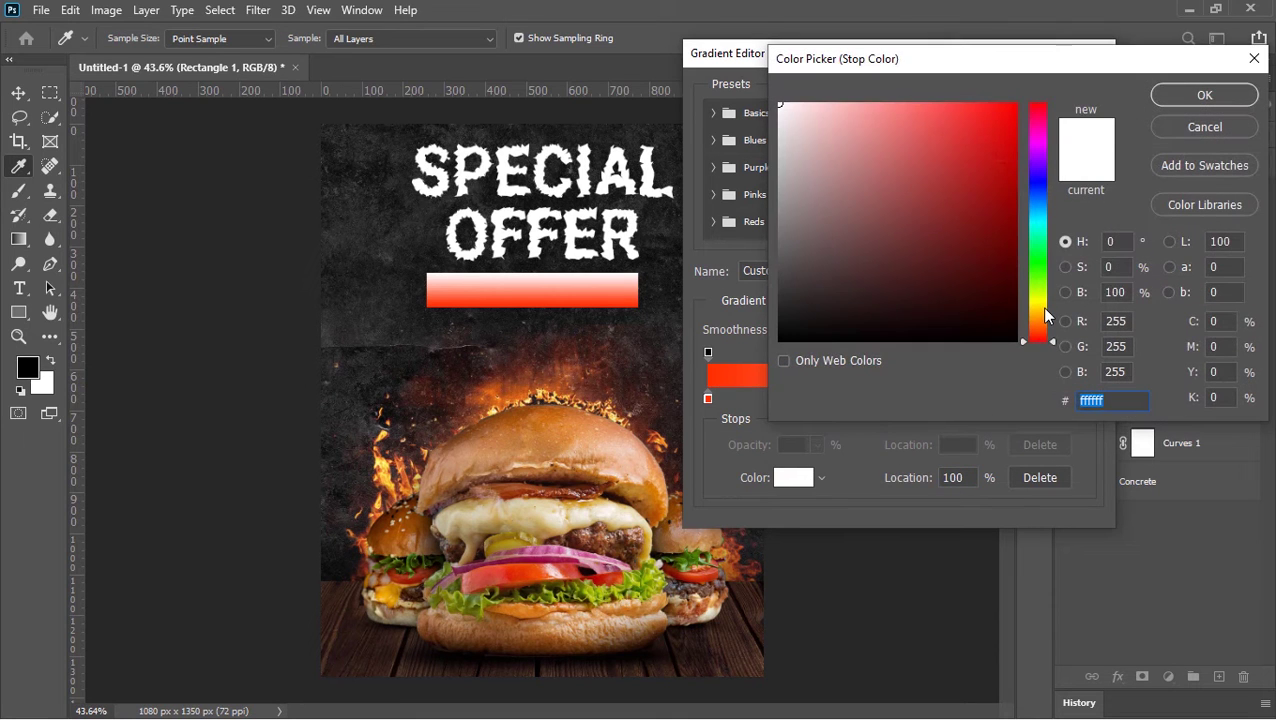
{"action": "left_click", "coordinate": [1041, 306]}
{"action": "left_click", "coordinate": [1012, 108]}
{"action": "left_click", "coordinate": [1200, 95]}
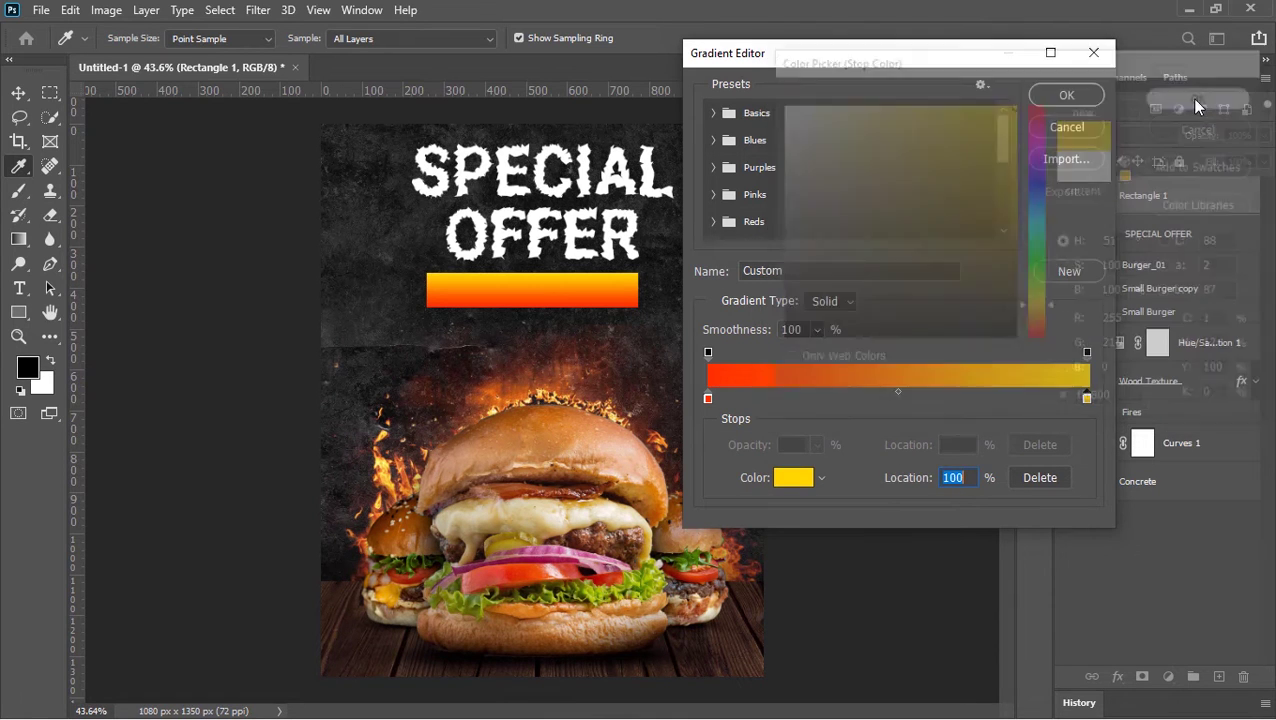
{"action": "left_click", "coordinate": [1090, 99]}
Set the gradient angle to 100° and scale to 253%, then apply it
{"action": "left_click", "coordinate": [903, 224]}
{"action": "type", "text": "1"}
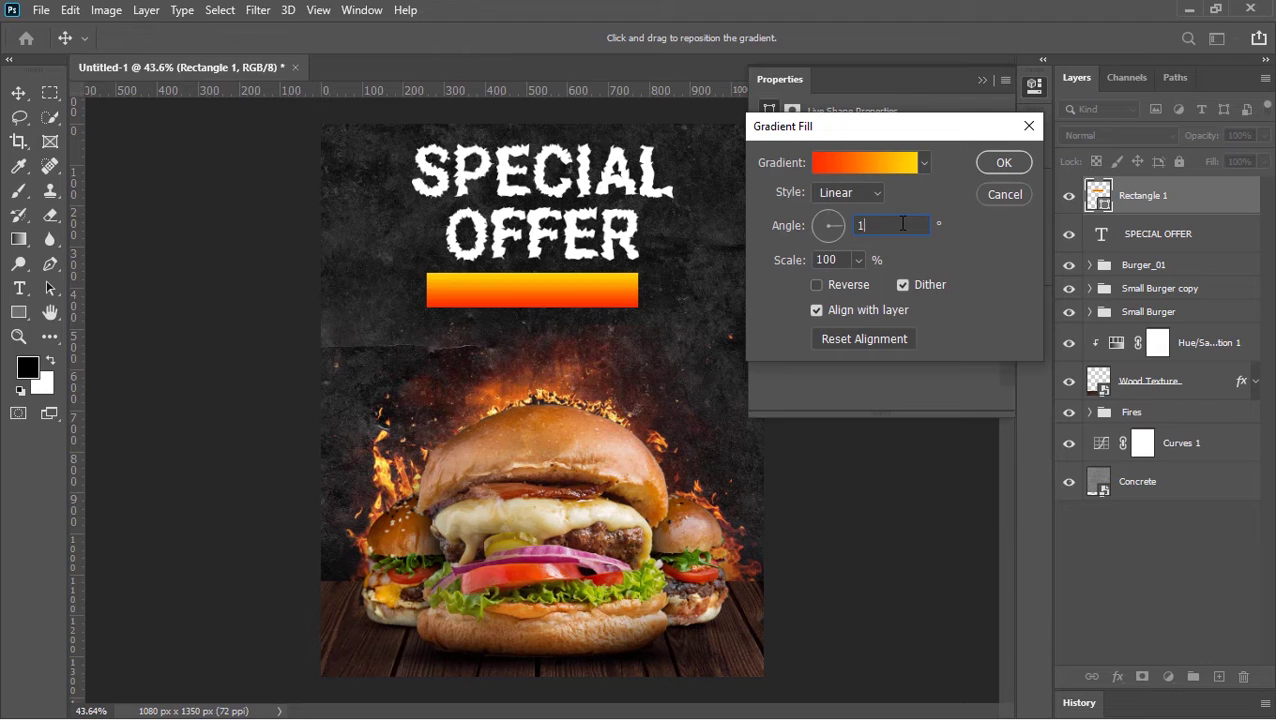
{"action": "type", "text": "00"}
{"action": "left_click_drag", "start_coordinate": [857, 287], "coordinate": [870, 288]}
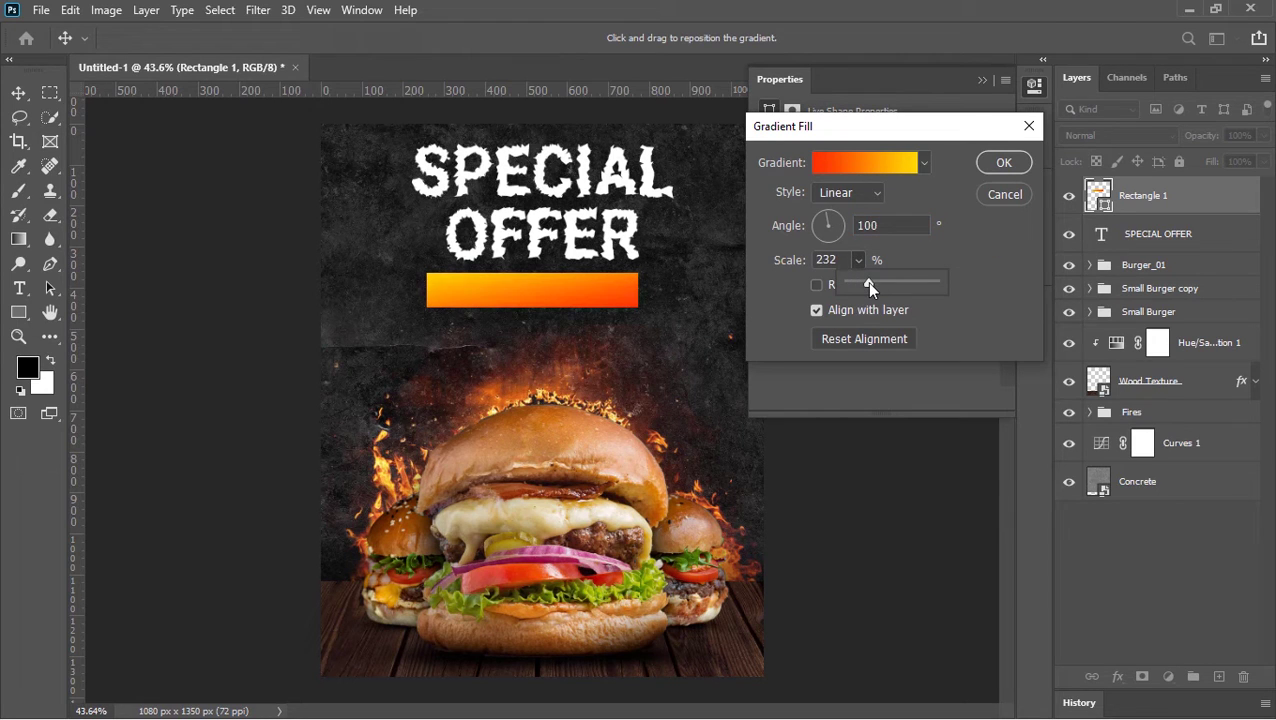
{"action": "left_click", "coordinate": [1015, 162]}
Move the bar layer below the SPECIAL OFFER title and add a new empty layer above it
{"action": "left_click", "coordinate": [980, 81]}
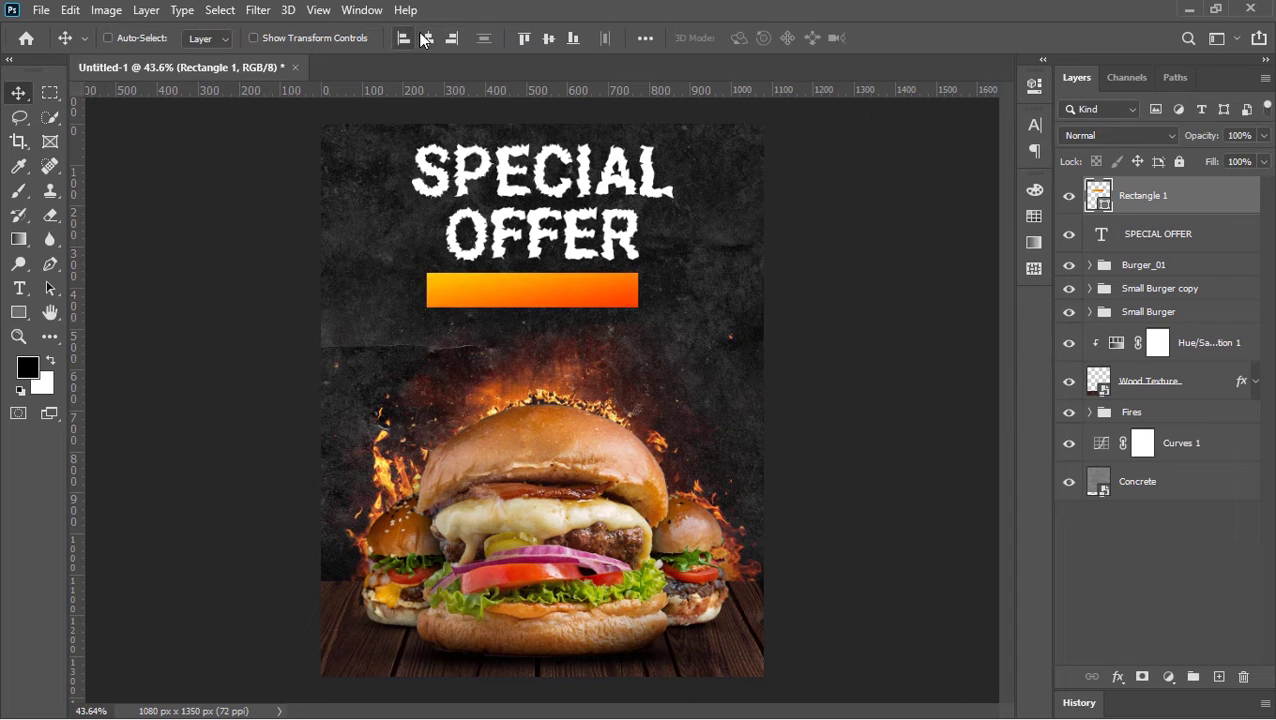
{"action": "left_click_drag", "start_coordinate": [1121, 201], "coordinate": [1185, 252]}
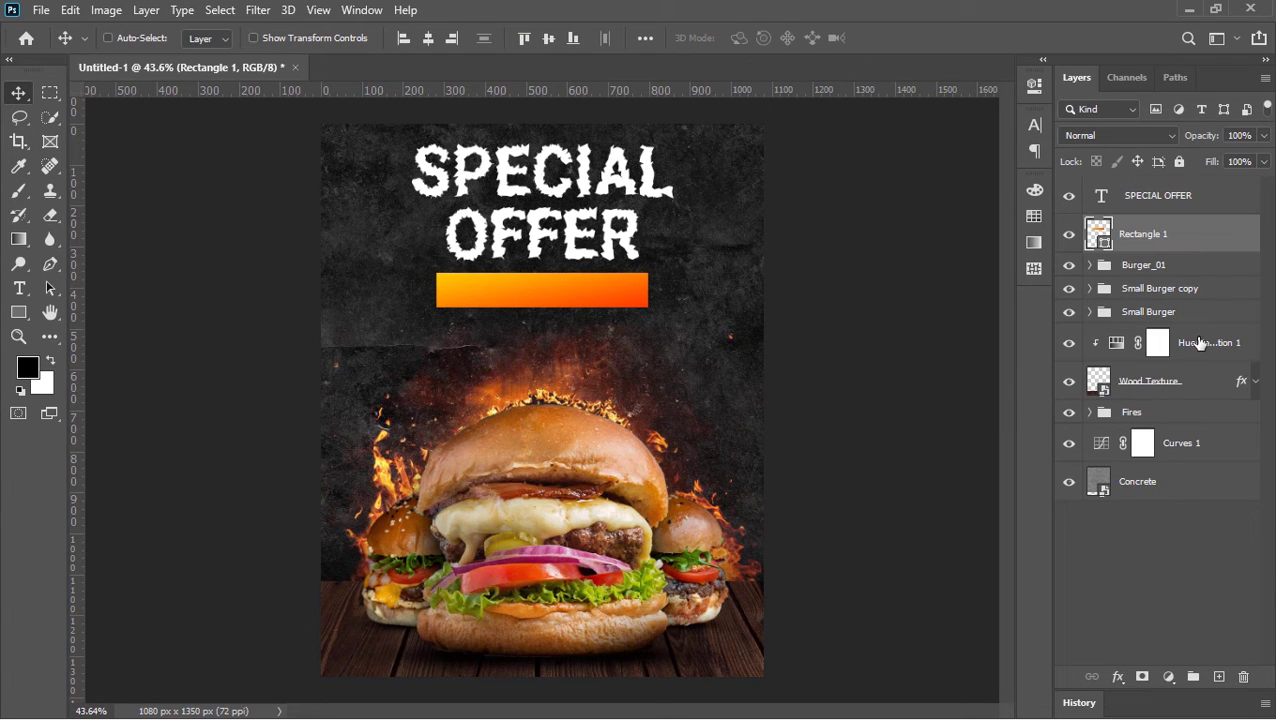
{"action": "left_click", "coordinate": [1220, 677]}
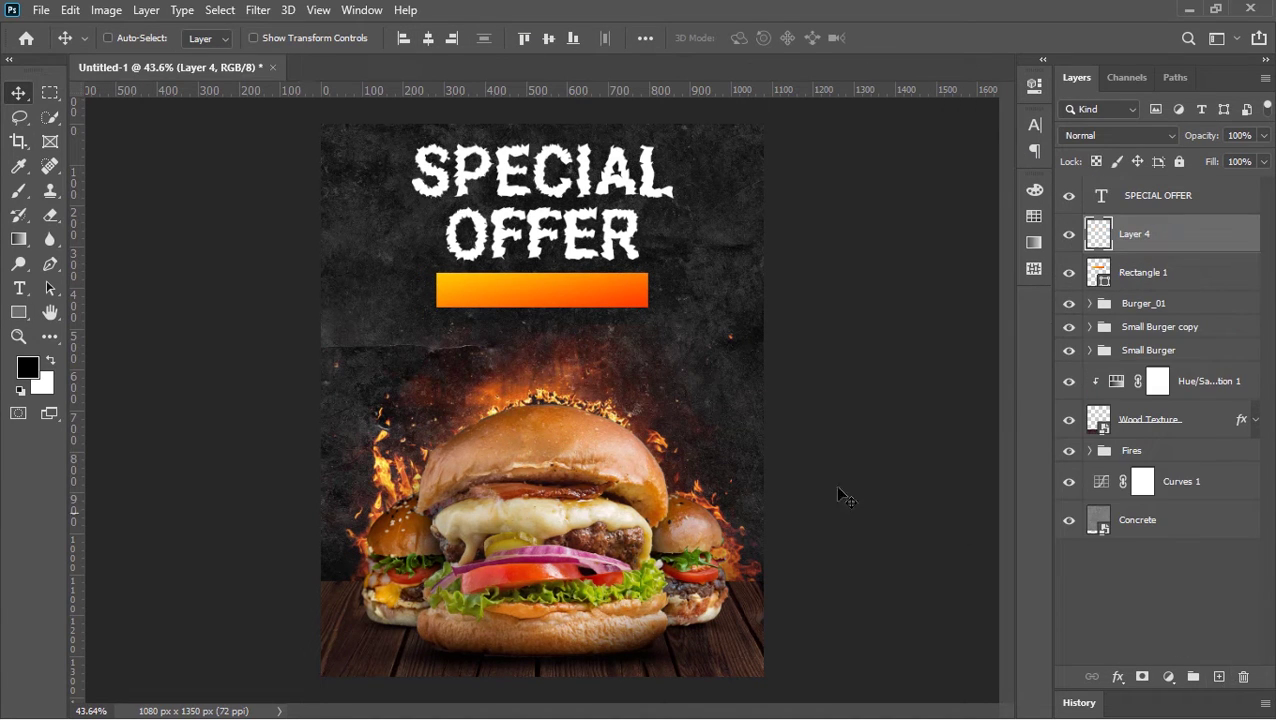
Type 'SOME TEXT' in black on the orange bar and reduce its font size
{"action": "left_click", "coordinate": [22, 288]}
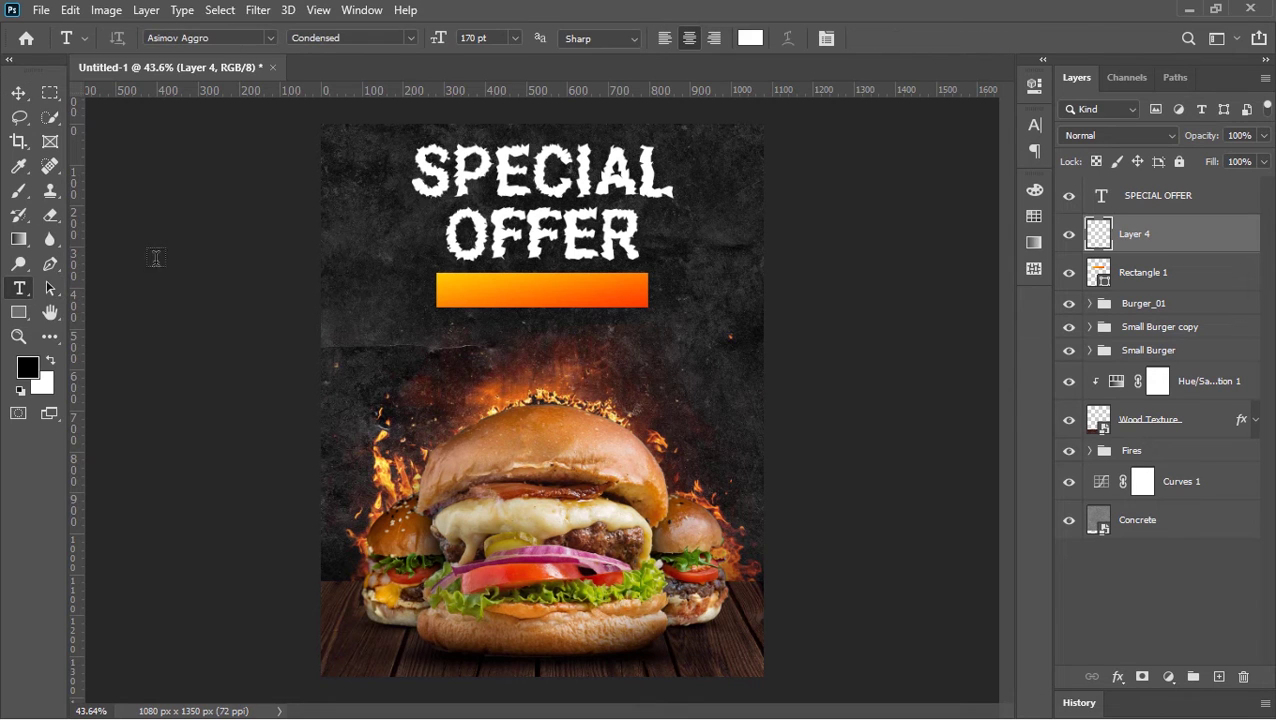
{"action": "left_click", "coordinate": [750, 38]}
{"action": "left_click", "coordinate": [1203, 95]}
{"action": "left_click", "coordinate": [487, 293]}
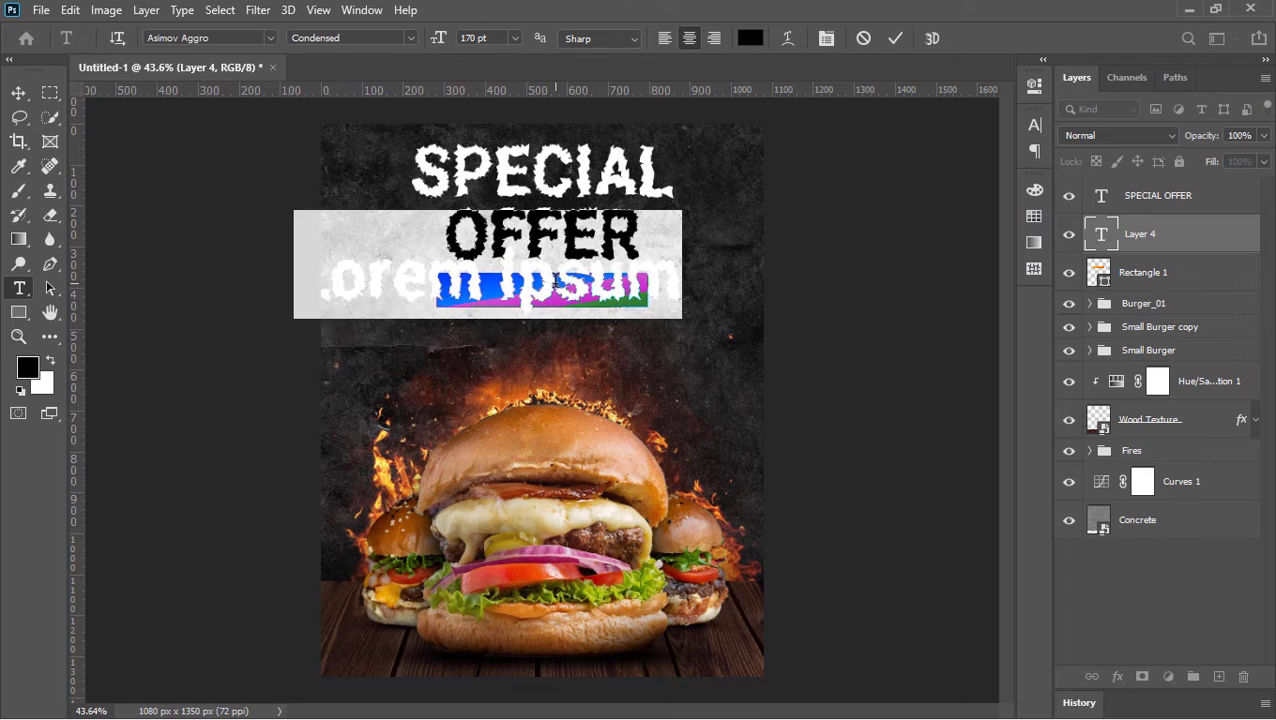
{"action": "type", "text": "SOME TEXT"}
{"action": "left_click_drag", "start_coordinate": [648, 283], "coordinate": [217, 285]}
{"action": "left_click_drag", "start_coordinate": [470, 42], "coordinate": [379, 82]}
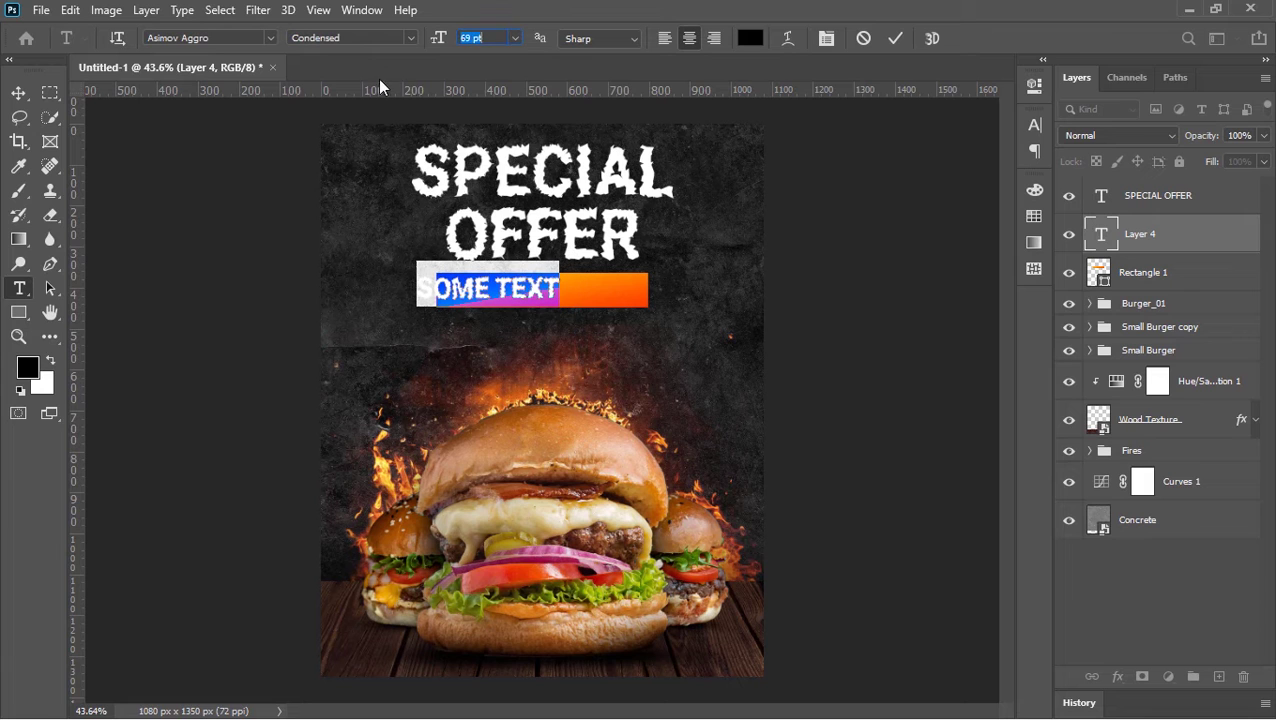
{"action": "left_click", "coordinate": [895, 38]}
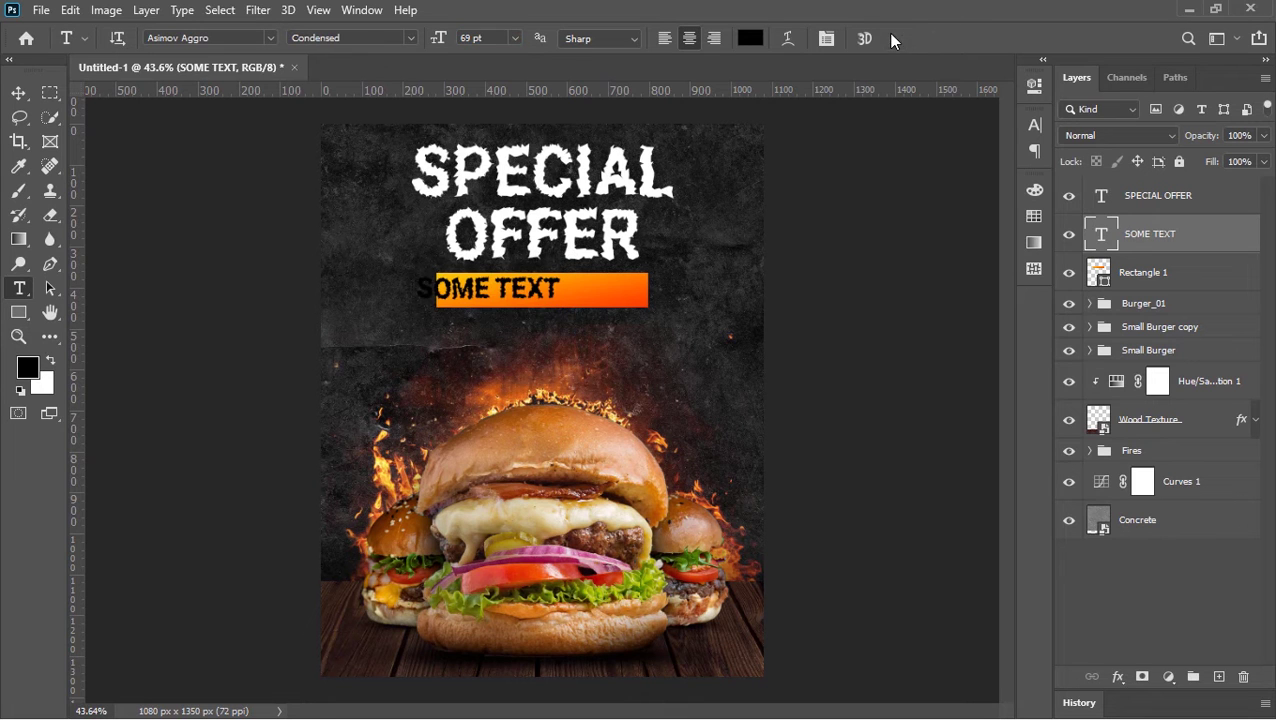
Reposition the SOME TEXT line inside the orange bar
{"action": "left_click", "coordinate": [17, 94]}
{"action": "scroll", "coordinate": [436, 258], "scroll_direction": "up", "scroll_amount": 3}
{"action": "left_click_drag", "start_coordinate": [522, 310], "coordinate": [612, 318]}
{"action": "scroll", "coordinate": [612, 318], "scroll_direction": "down", "scroll_amount": 3}
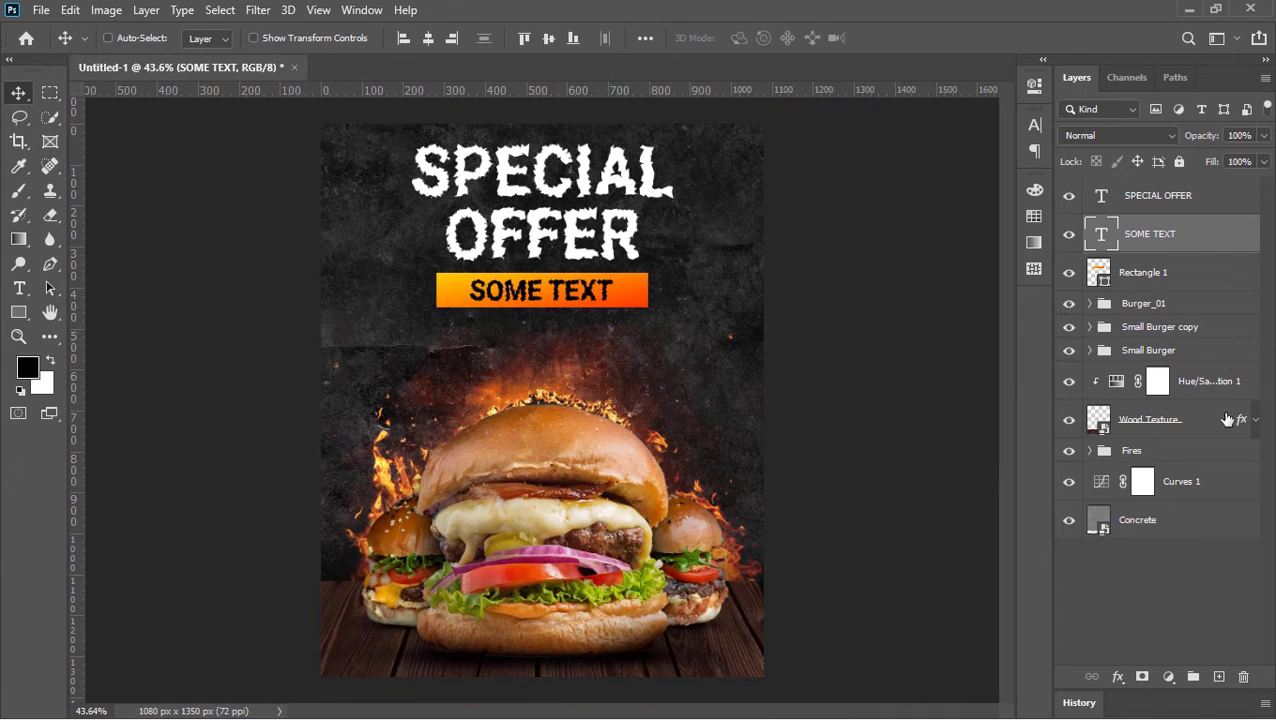
Add the price '20' below the banner at 145 pt
{"action": "key", "text": "t"}
{"action": "left_click", "coordinate": [513, 355]}
{"action": "type", "text": "20"}
{"action": "key", "text": "ctrl+a"}
{"action": "left_click", "coordinate": [472, 38]}
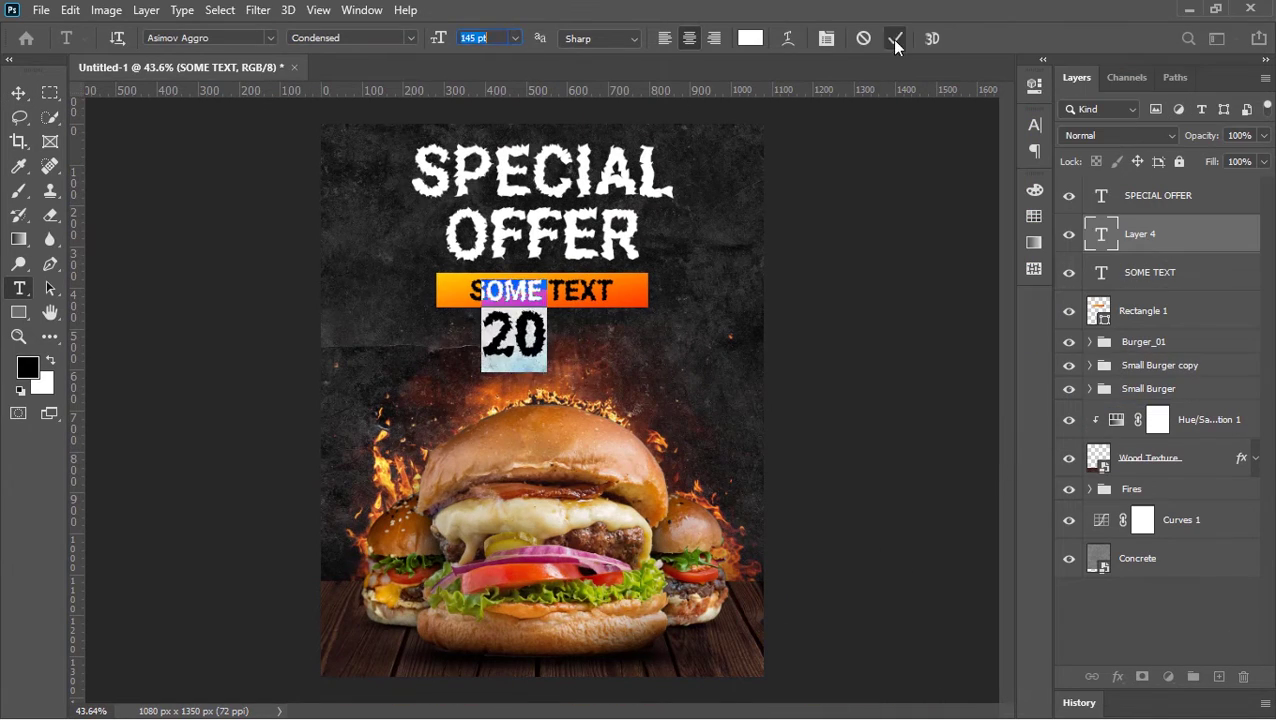
{"action": "left_click", "coordinate": [895, 38]}
Duplicate the 20 layer, retype the smaller copy as 'RS', then select the SPECIAL OFFER through SOME TEXT layers
{"action": "key", "text": "ctrl+j"}
{"action": "scroll", "coordinate": [500, 373], "scroll_direction": "up", "scroll_amount": 3}
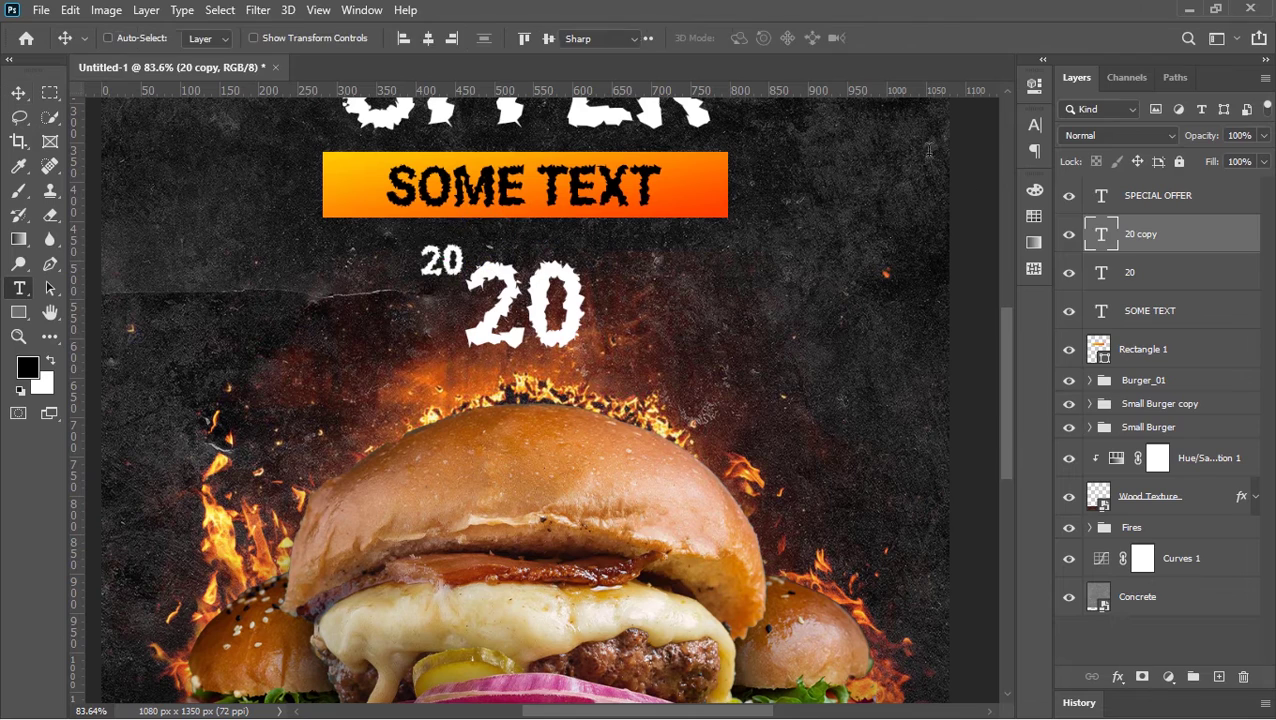
{"action": "double_click", "coordinate": [1101, 234]}
{"action": "key", "text": "BackSpace"}
{"action": "type", "text": "RS"}
{"action": "left_click", "coordinate": [895, 38]}
{"action": "scroll", "coordinate": [985, 235], "scroll_direction": "down", "scroll_amount": 3}
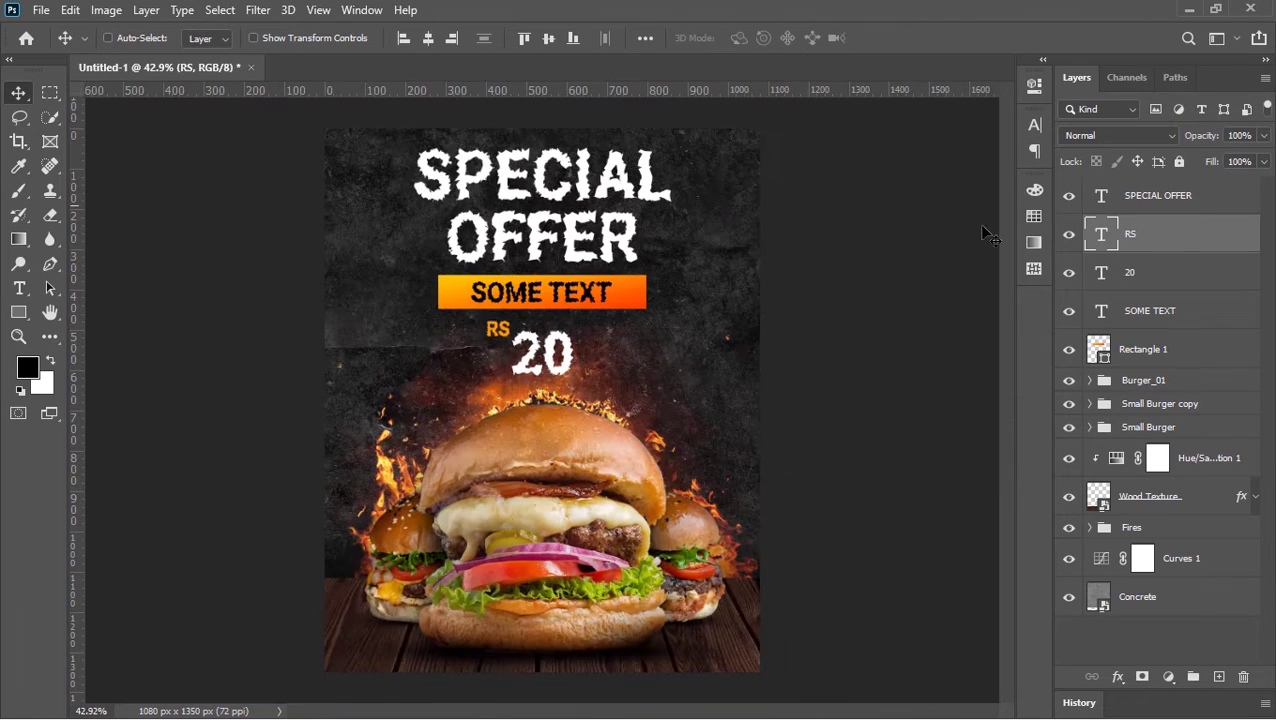
{"action": "left_click", "coordinate": [1190, 207]}
{"action": "left_click", "coordinate": [1166, 316], "text": "shift"}
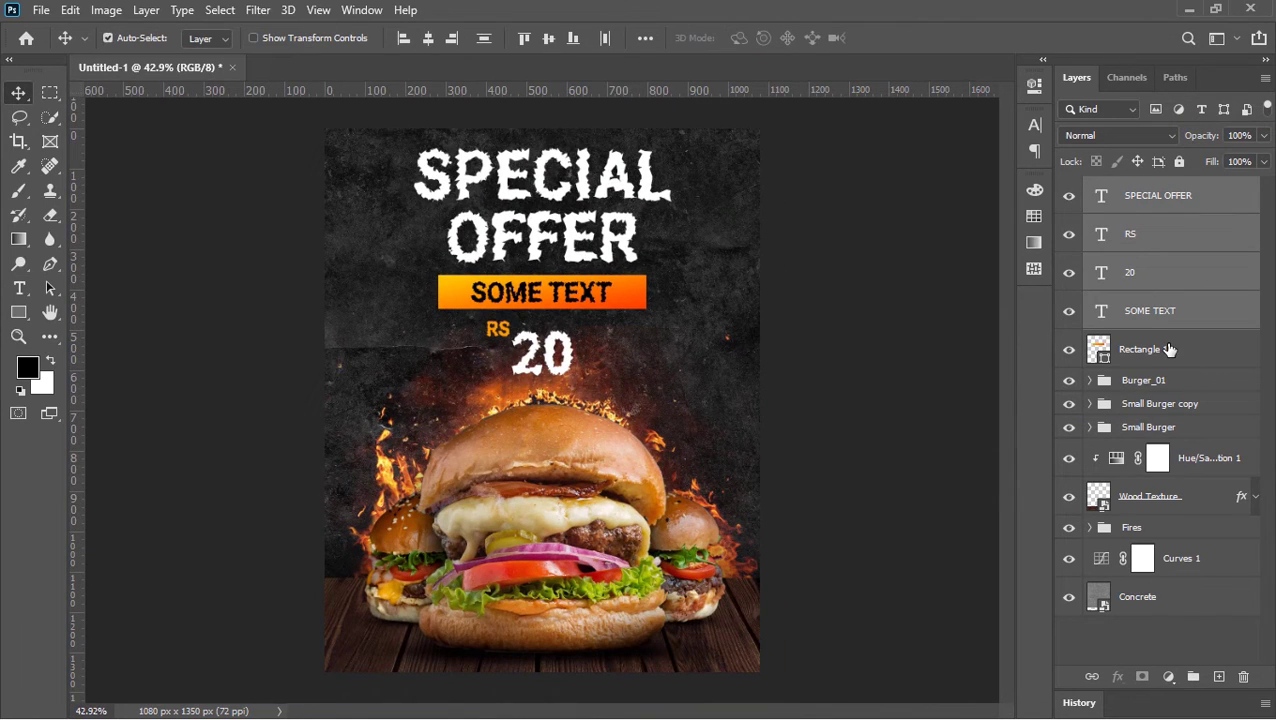
Group the text layers and Rectangle banner into a group named 'Text'
{"action": "left_click", "coordinate": [1169, 349], "text": "shift"}
{"action": "key", "text": "ctrl+g"}
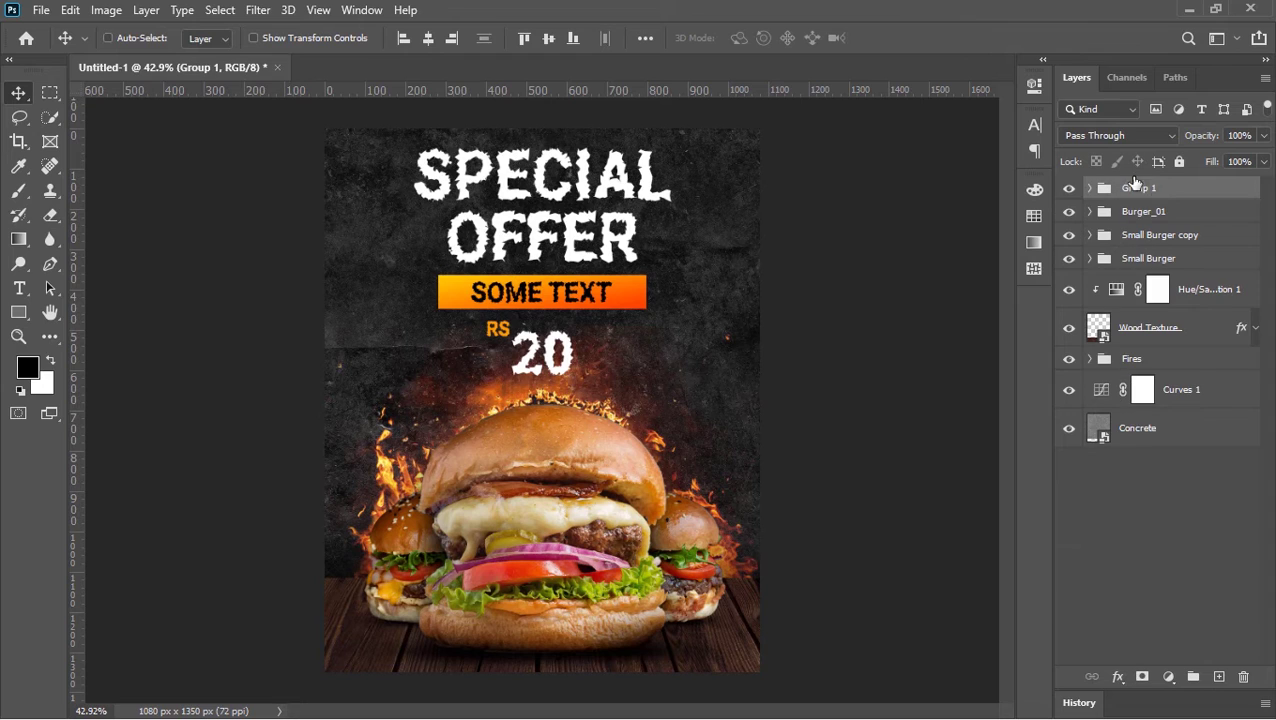
{"action": "double_click", "coordinate": [1136, 188]}
{"action": "type", "text": "Text"}
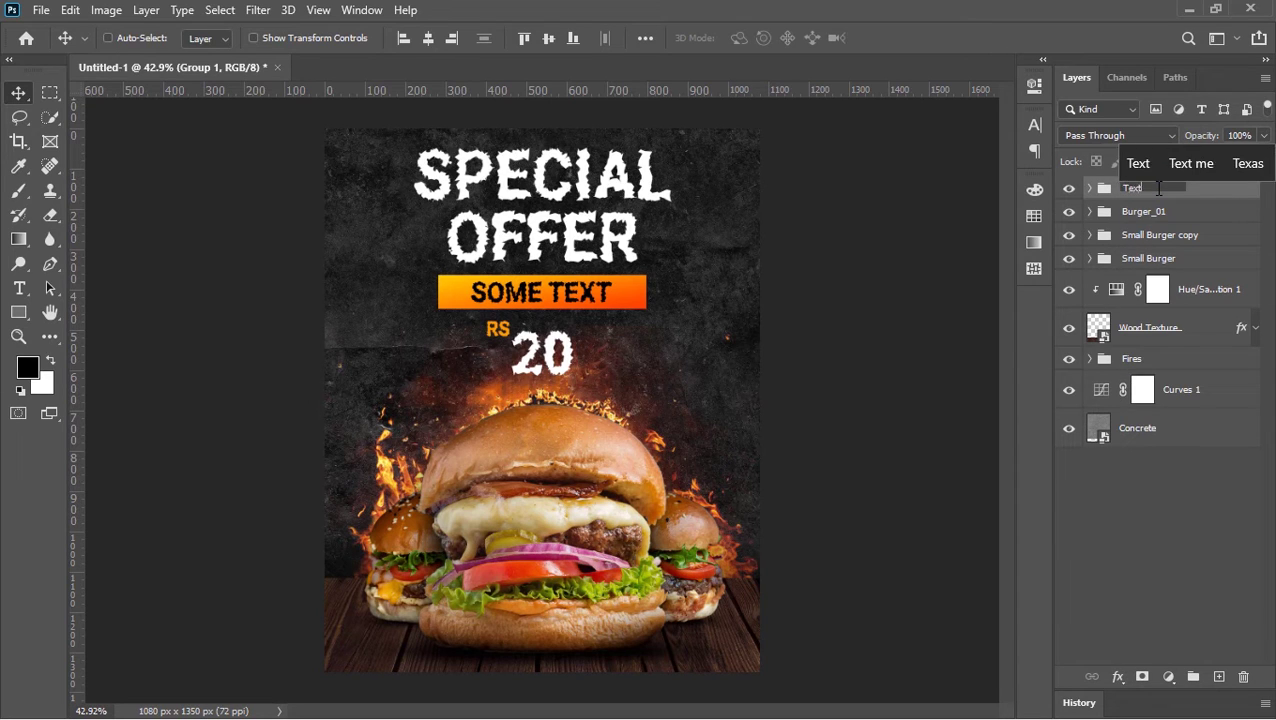
{"action": "key", "text": "Return"}
Split the Underlying Layer Blend If slider to 2/29 on the Text group, then add an empty top layer
{"action": "right_click", "coordinate": [1158, 193]}
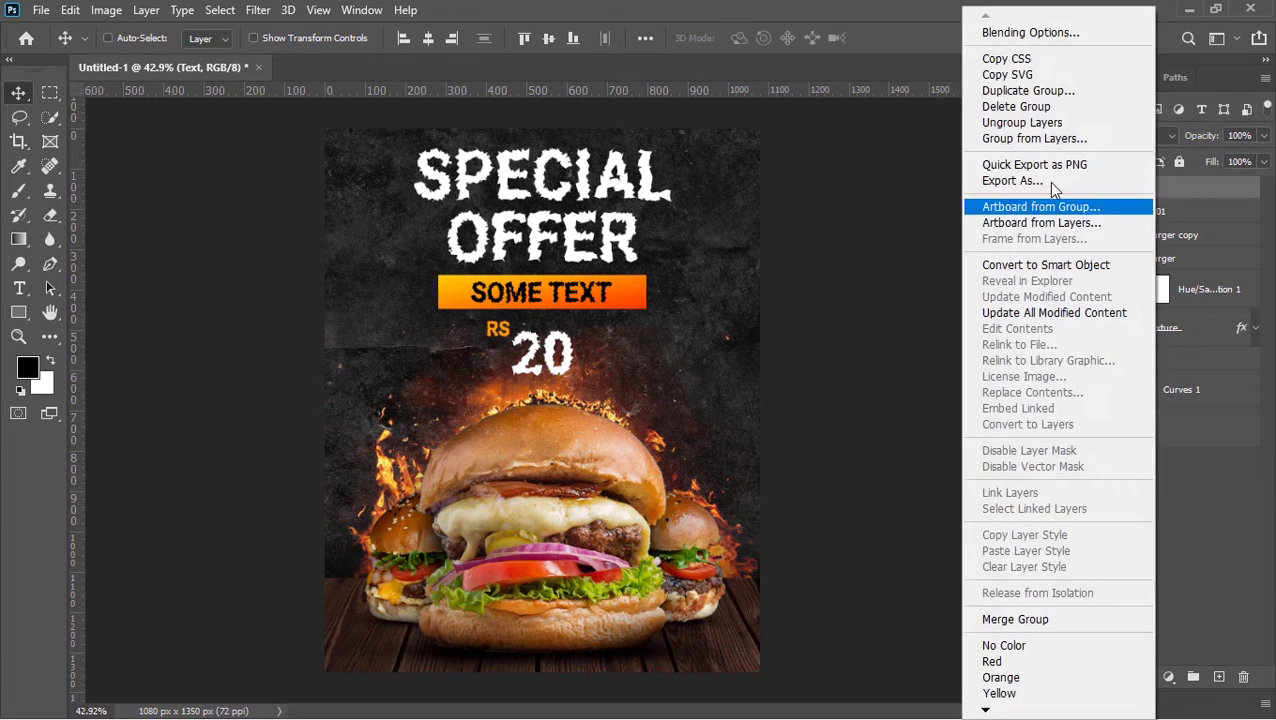
{"action": "left_click", "coordinate": [1025, 31]}
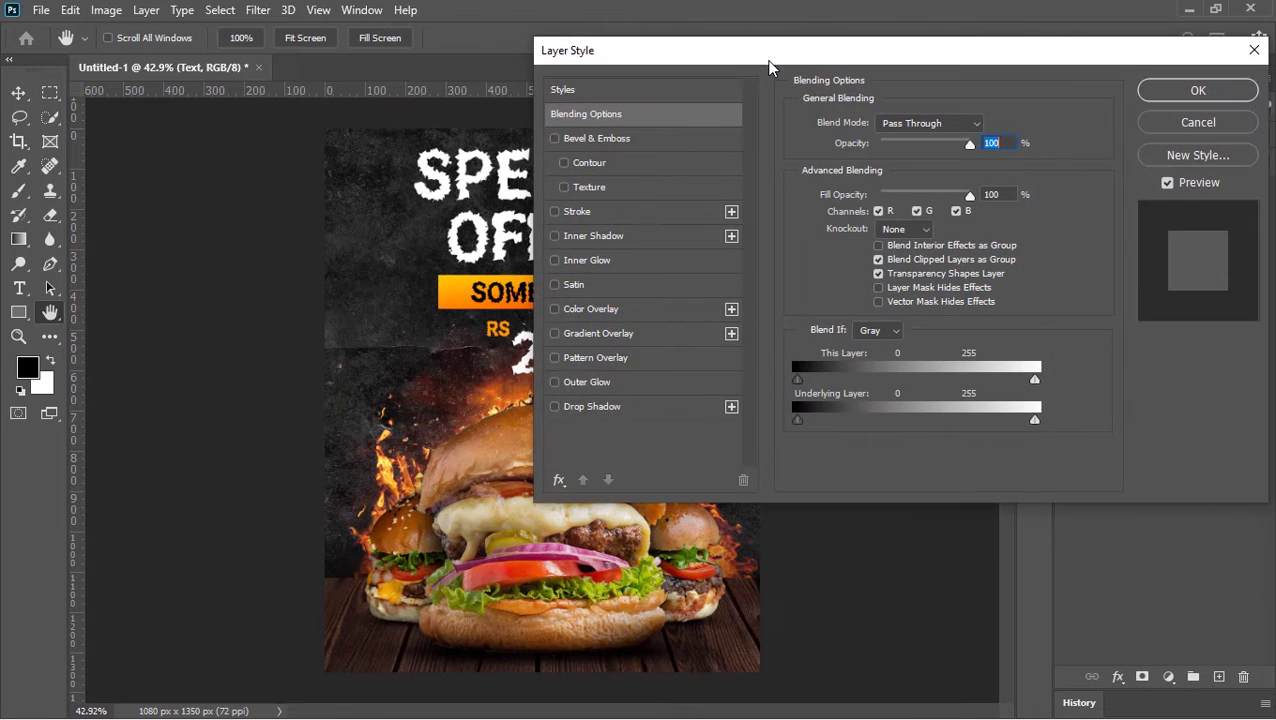
{"action": "left_click_drag", "start_coordinate": [950, 400], "coordinate": [980, 406]}
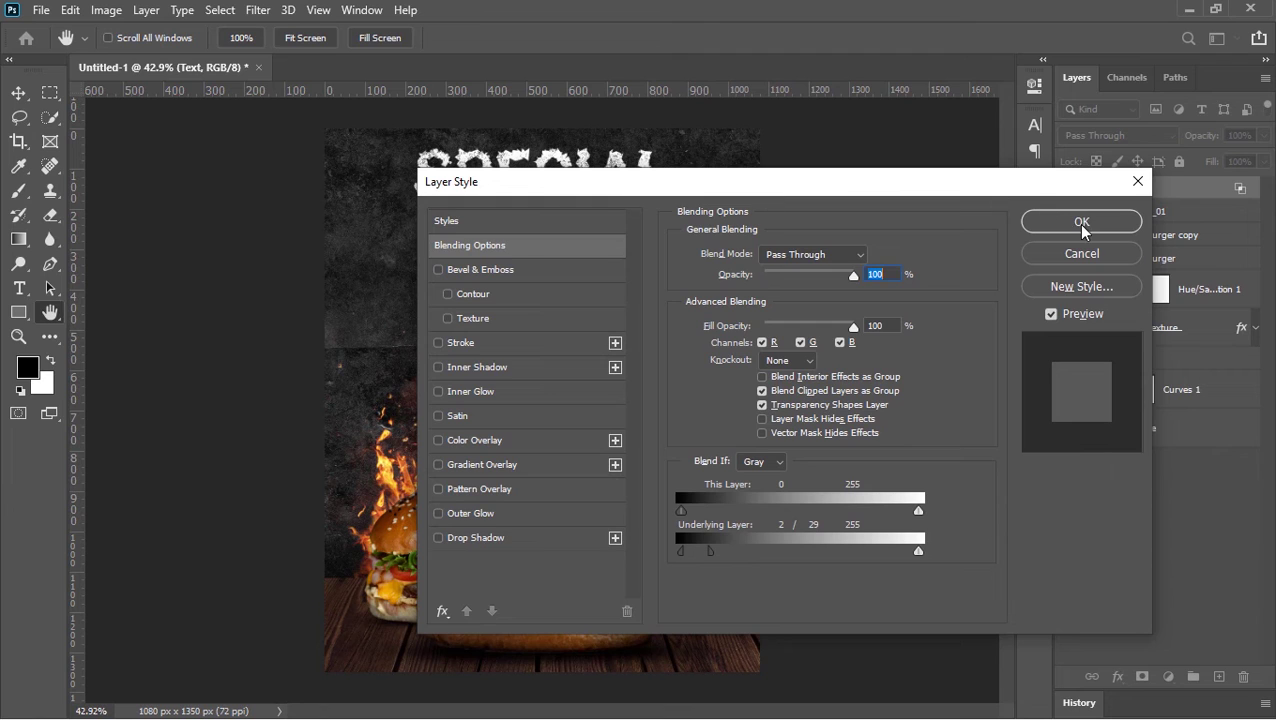
{"action": "left_click", "coordinate": [1078, 219]}
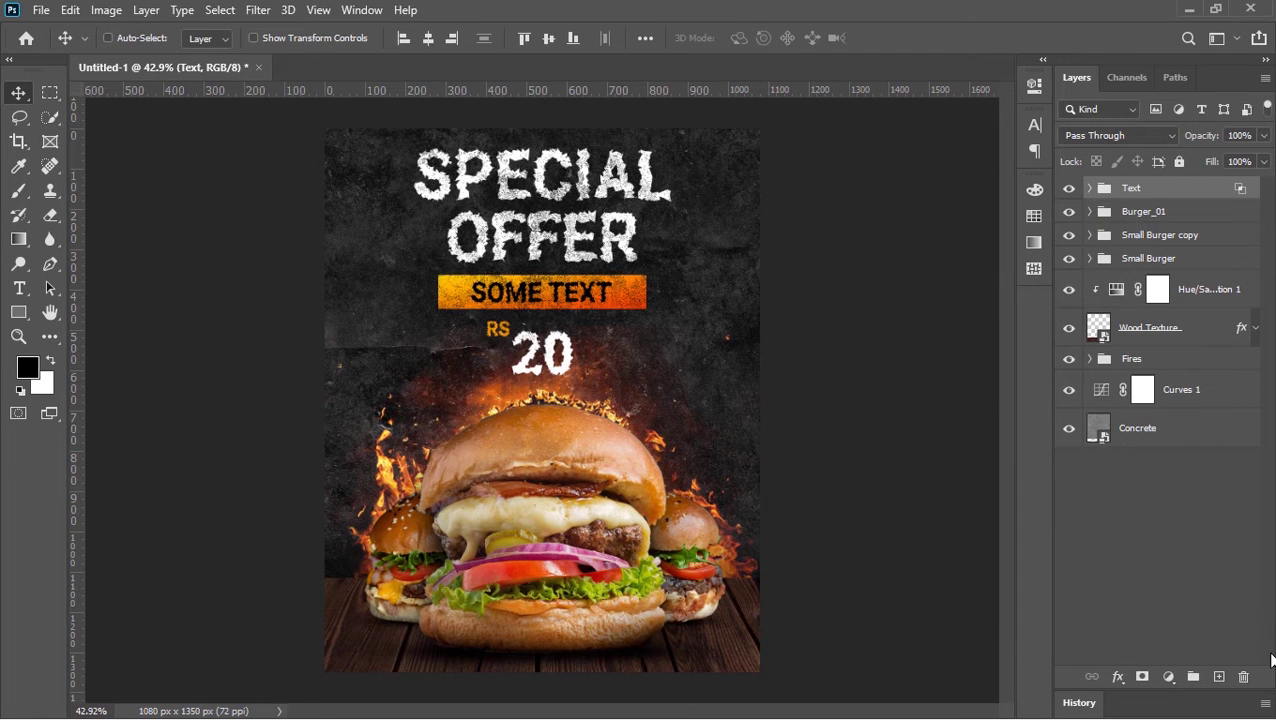
{"action": "left_click", "coordinate": [1218, 677]}
Name the top layer 'Camera Raw Filter', stamp a merged poster copy into it, and make it a Smart Object
{"action": "double_click", "coordinate": [1146, 197]}
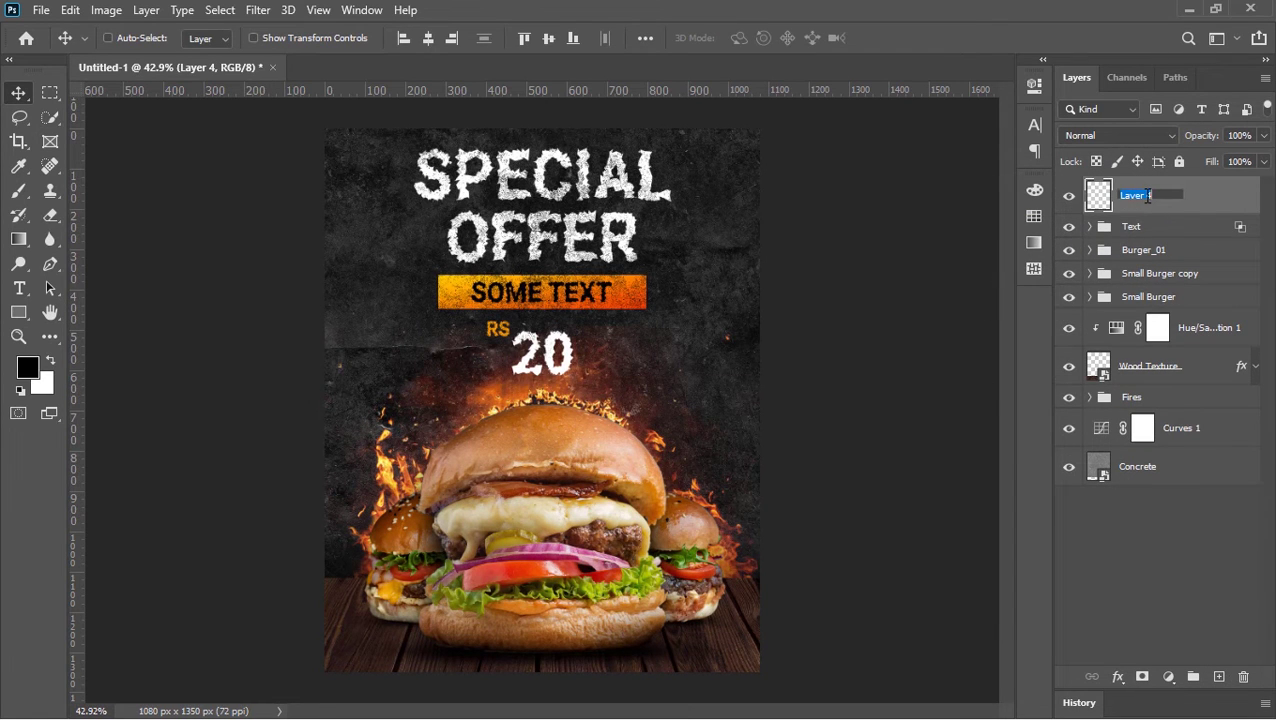
{"action": "type", "text": "Camera"}
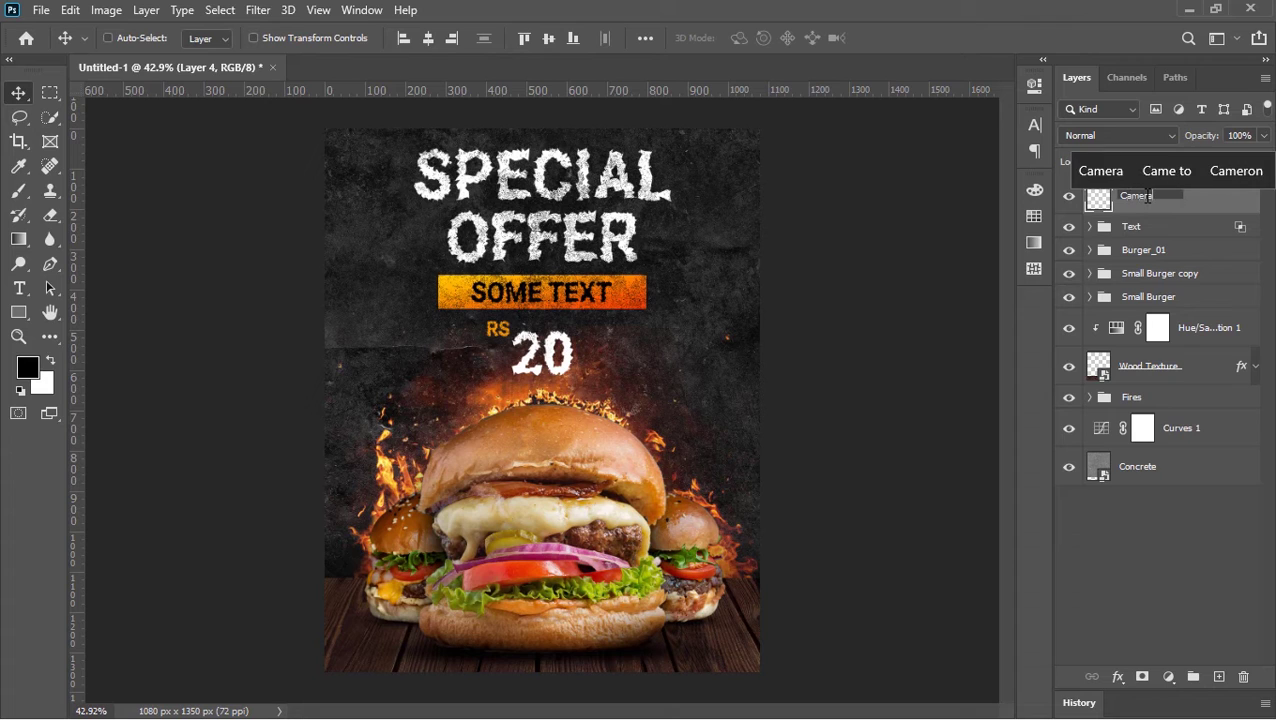
{"action": "type", "text": " Raw Filter"}
{"action": "key", "text": "Return"}
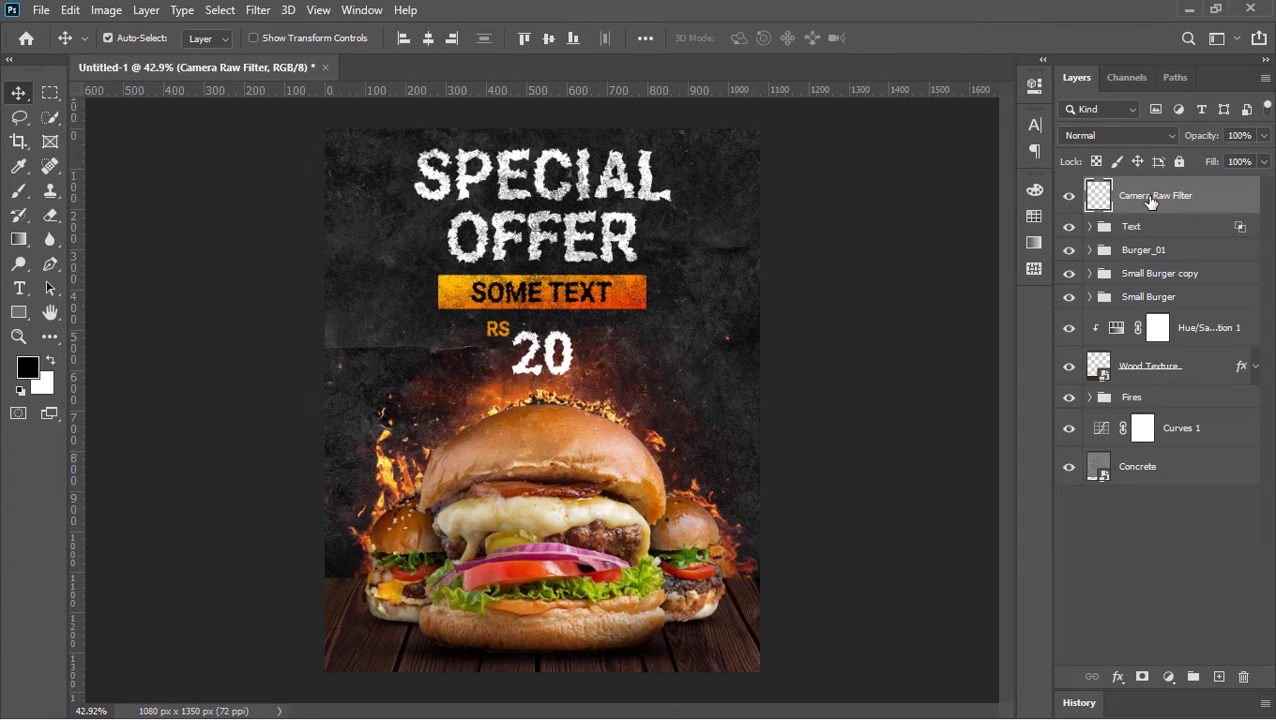
{"action": "key", "text": "ctrl+shift+alt+e"}
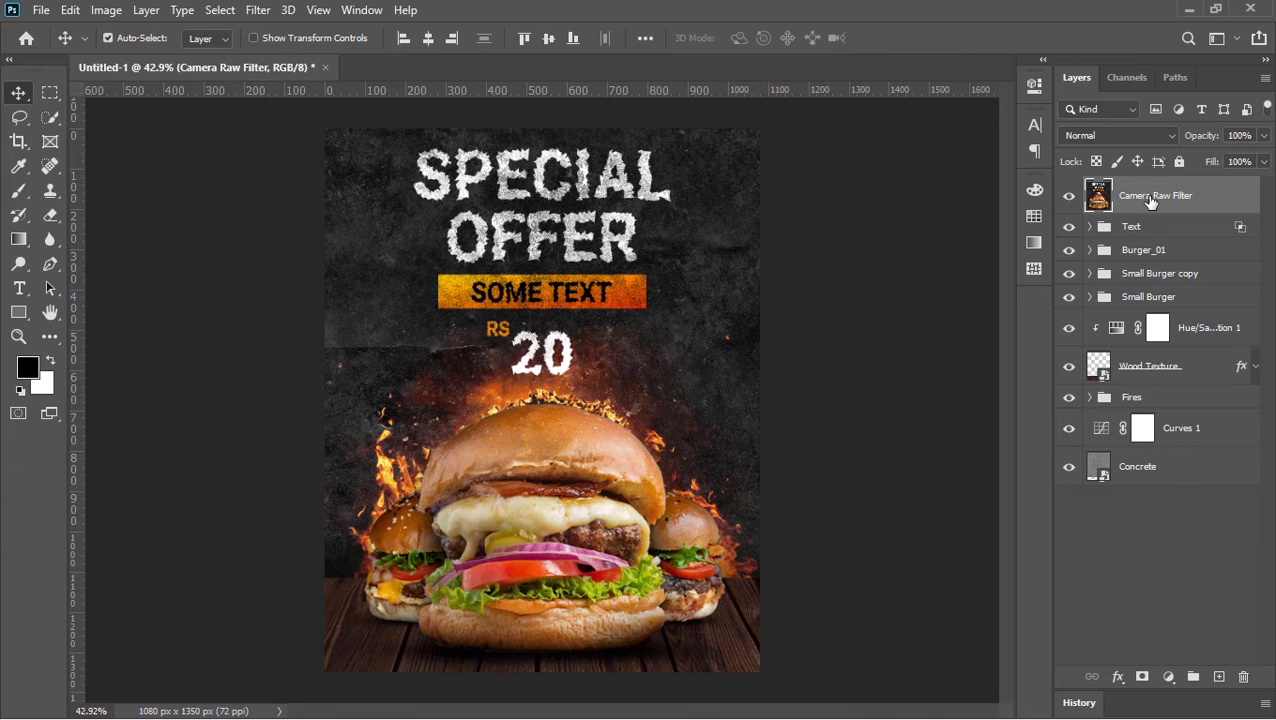
{"action": "right_click", "coordinate": [1150, 202]}
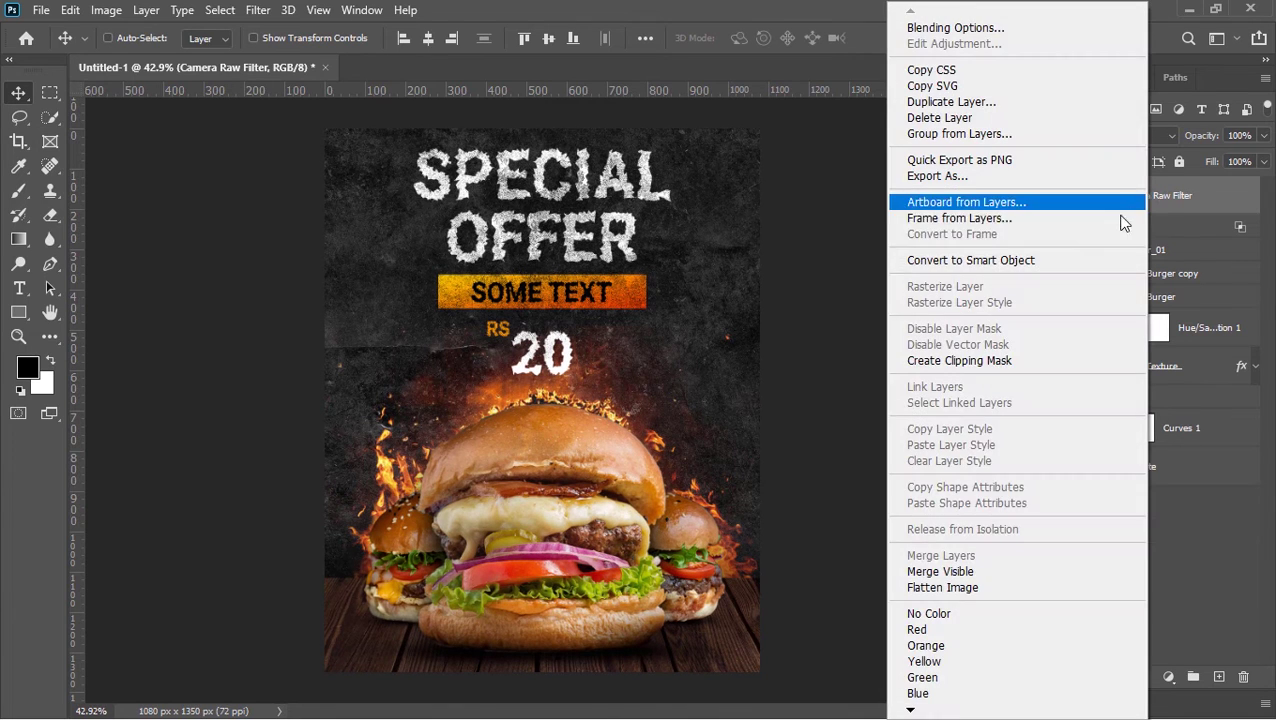
{"action": "left_click", "coordinate": [1060, 259]}
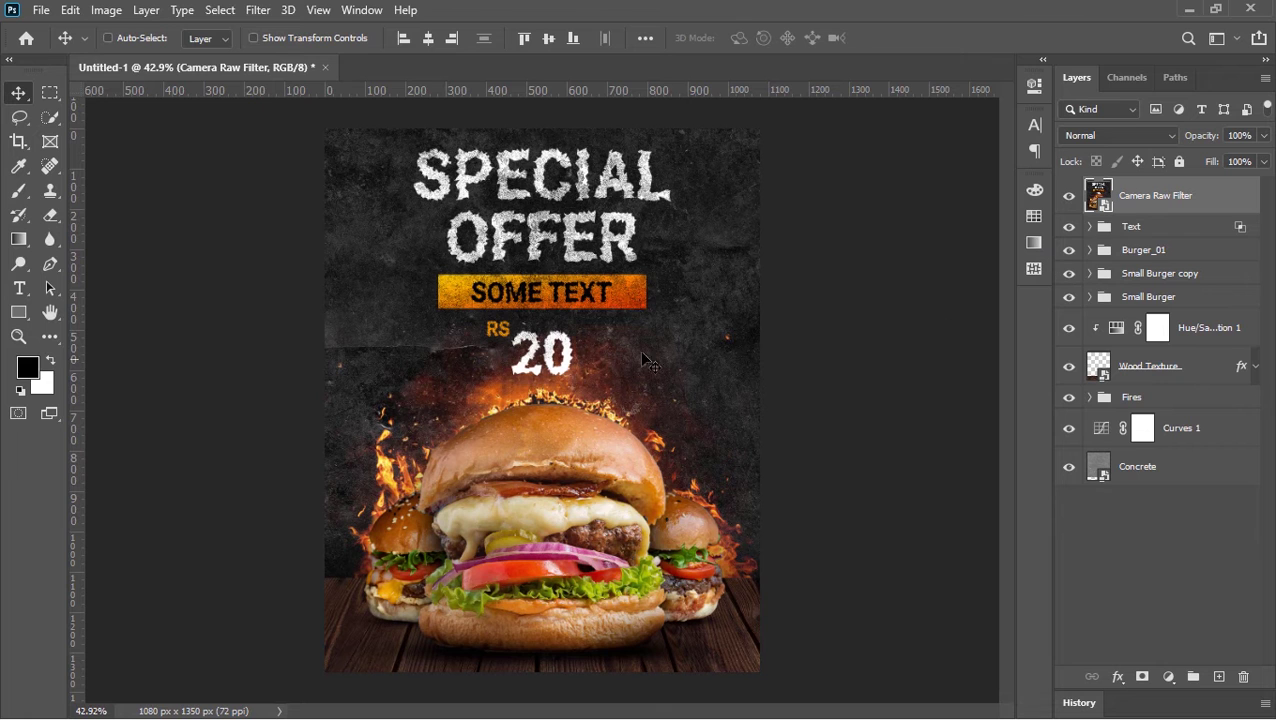
In the Camera Raw Filter, darken exposure, cut highlights, lift shadows, and add contrast, texture, clarity and dehaze
{"action": "left_click", "coordinate": [257, 10]}
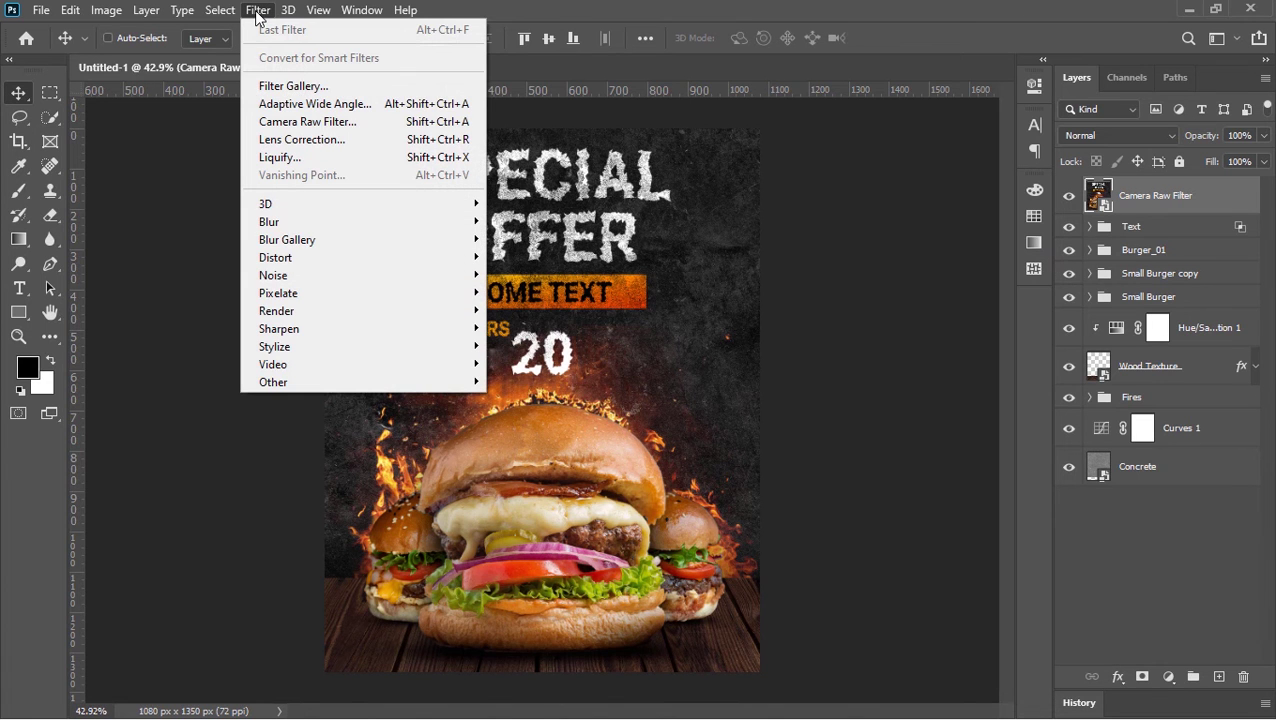
{"action": "left_click", "coordinate": [285, 120]}
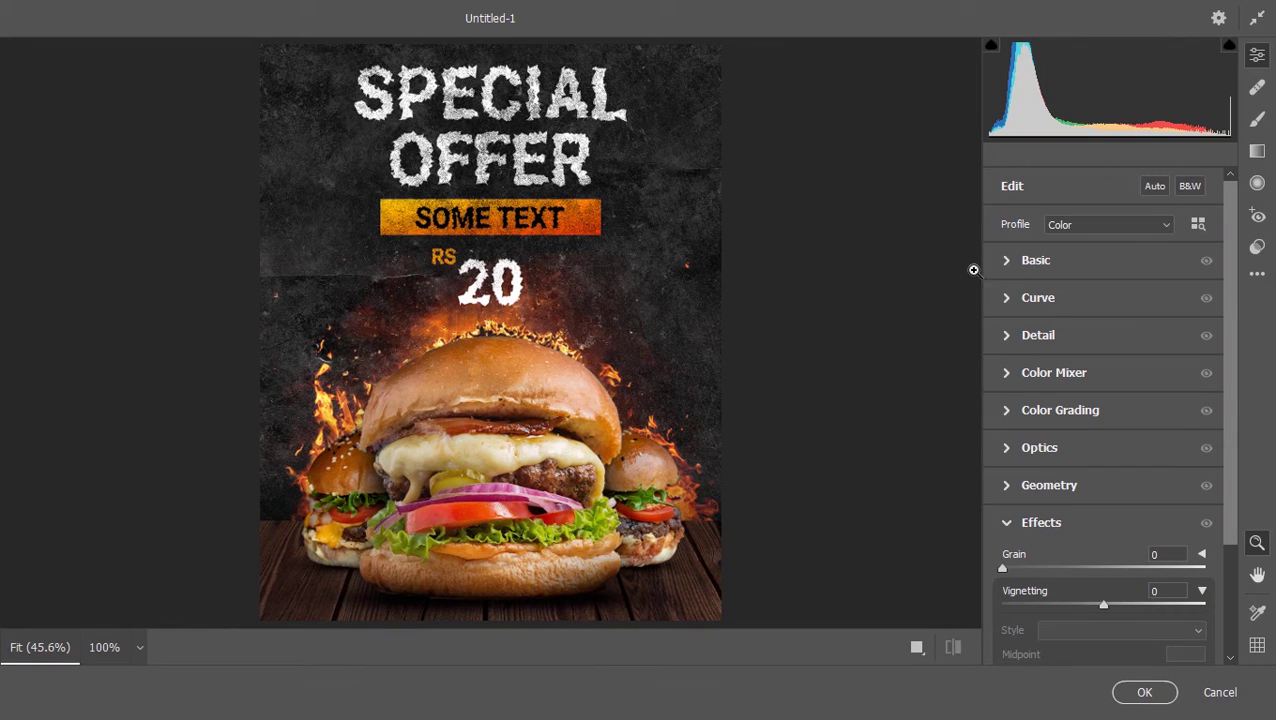
{"action": "left_click", "coordinate": [1005, 262]}
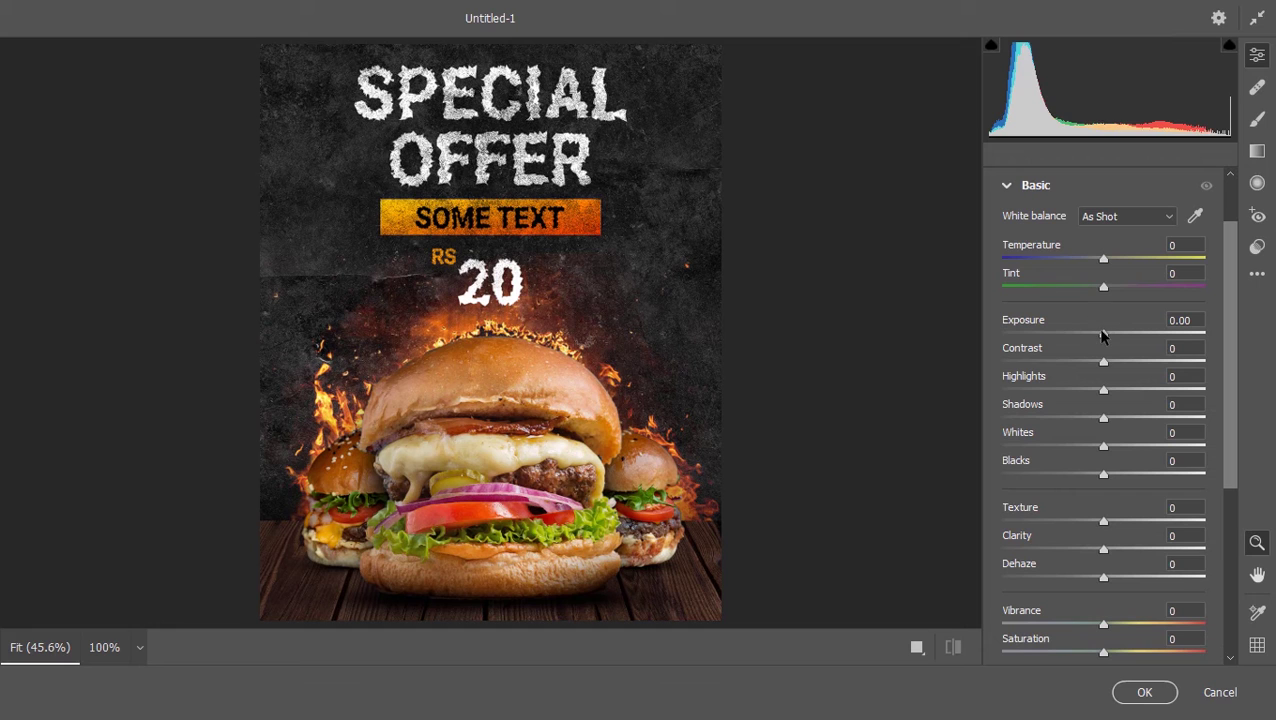
{"action": "left_click_drag", "start_coordinate": [1101, 332], "coordinate": [1111, 417]}
{"action": "left_click_drag", "start_coordinate": [1103, 520], "coordinate": [1117, 577]}
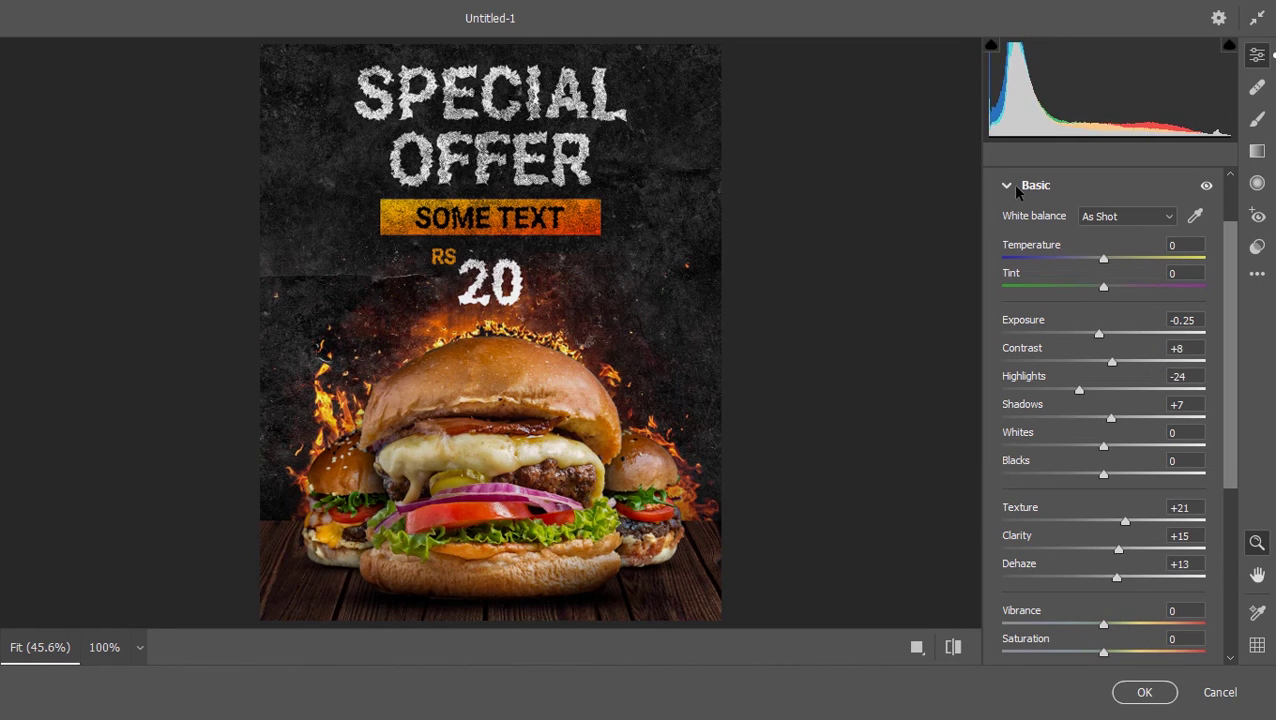
{"action": "left_click", "coordinate": [1010, 185]}
Shift the Greens hue to +92 and nudge the Yellows hue in the Color Mixer
{"action": "left_click", "coordinate": [1055, 372]}
{"action": "left_click_drag", "start_coordinate": [1103, 456], "coordinate": [1183, 455]}
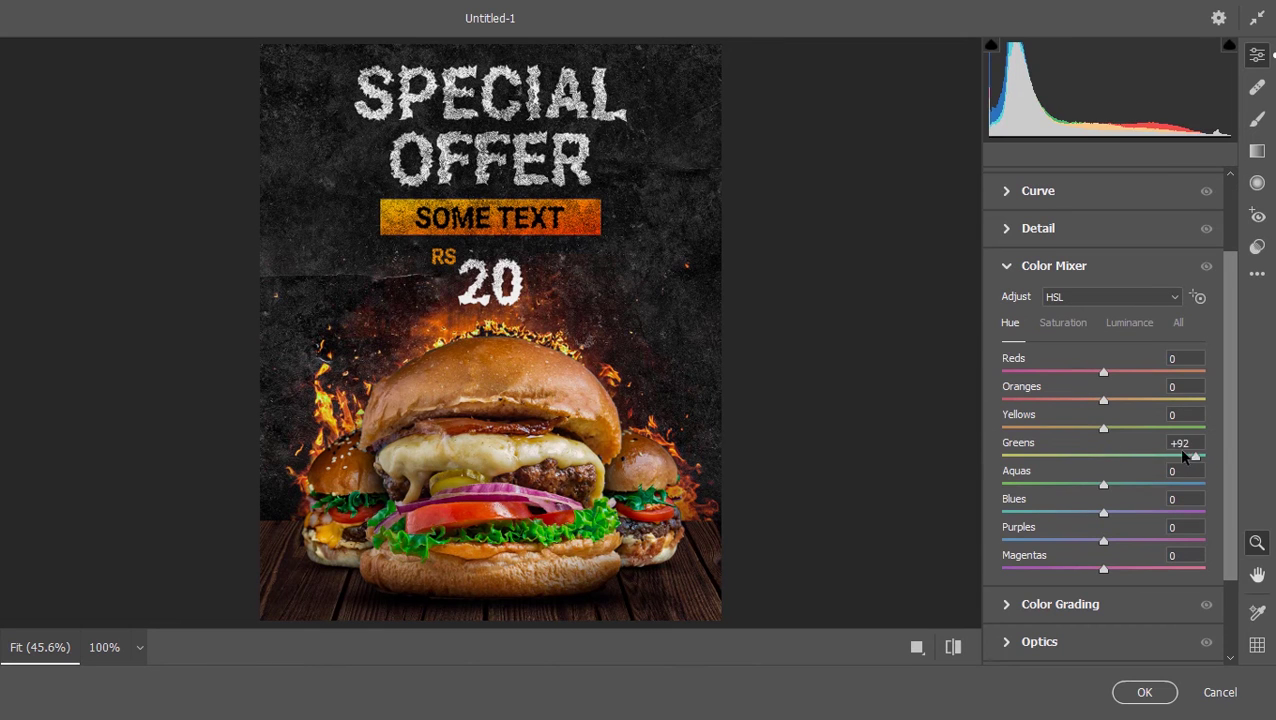
{"action": "left_click_drag", "start_coordinate": [1103, 428], "coordinate": [1121, 428]}
{"action": "left_click", "coordinate": [1040, 265]}
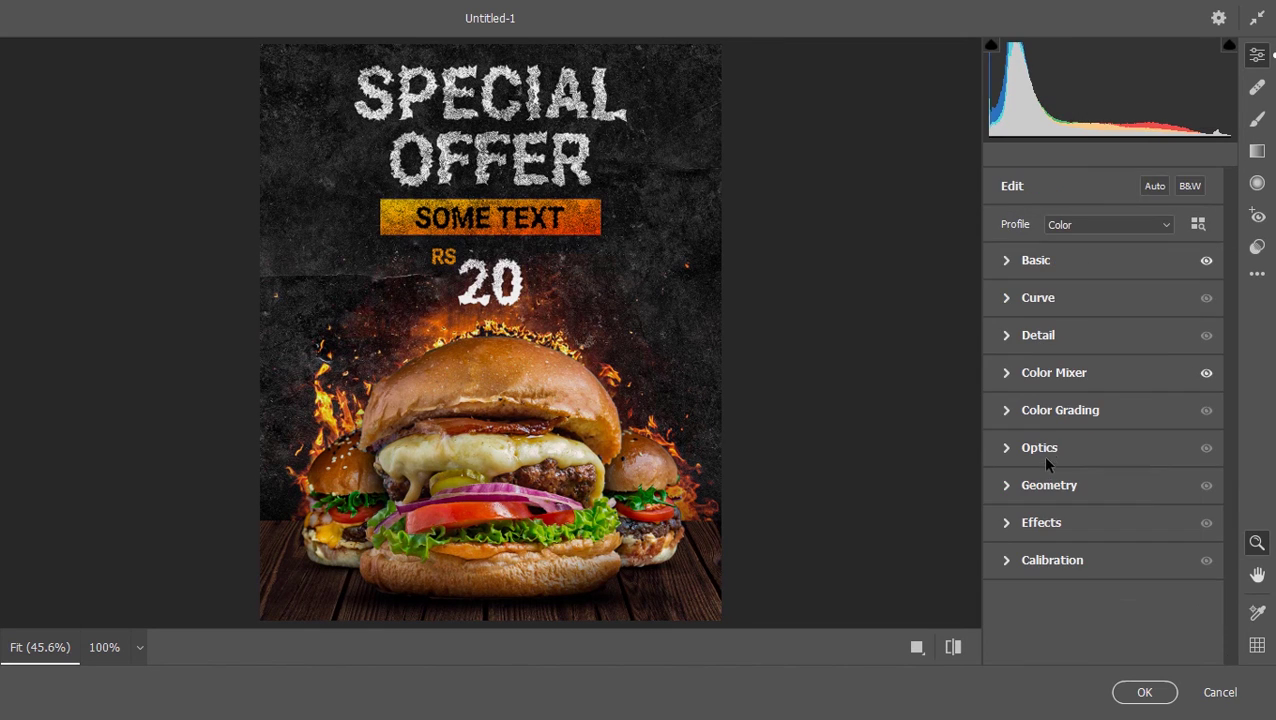
Color-grade warm midtones, blue shadows and orange highlights
{"action": "left_click", "coordinate": [1055, 410]}
{"action": "mouse_move", "coordinate": [1103, 334]}
{"action": "left_mouse_down"}
{"action": "mouse_move", "coordinate": [1112, 326]}
{"action": "mouse_move", "coordinate": [1080, 355]}
{"action": "mouse_move", "coordinate": [1109, 331]}
{"action": "left_mouse_up"}
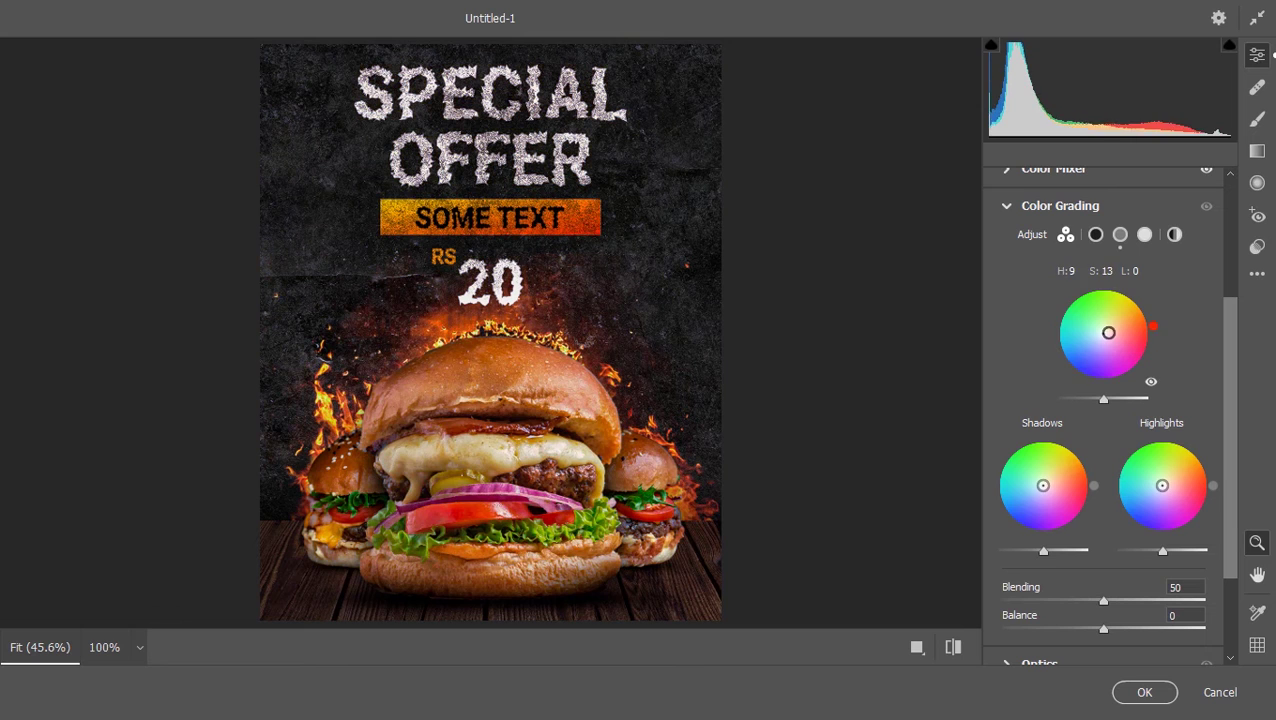
{"action": "left_click_drag", "start_coordinate": [1043, 487], "coordinate": [1039, 491]}
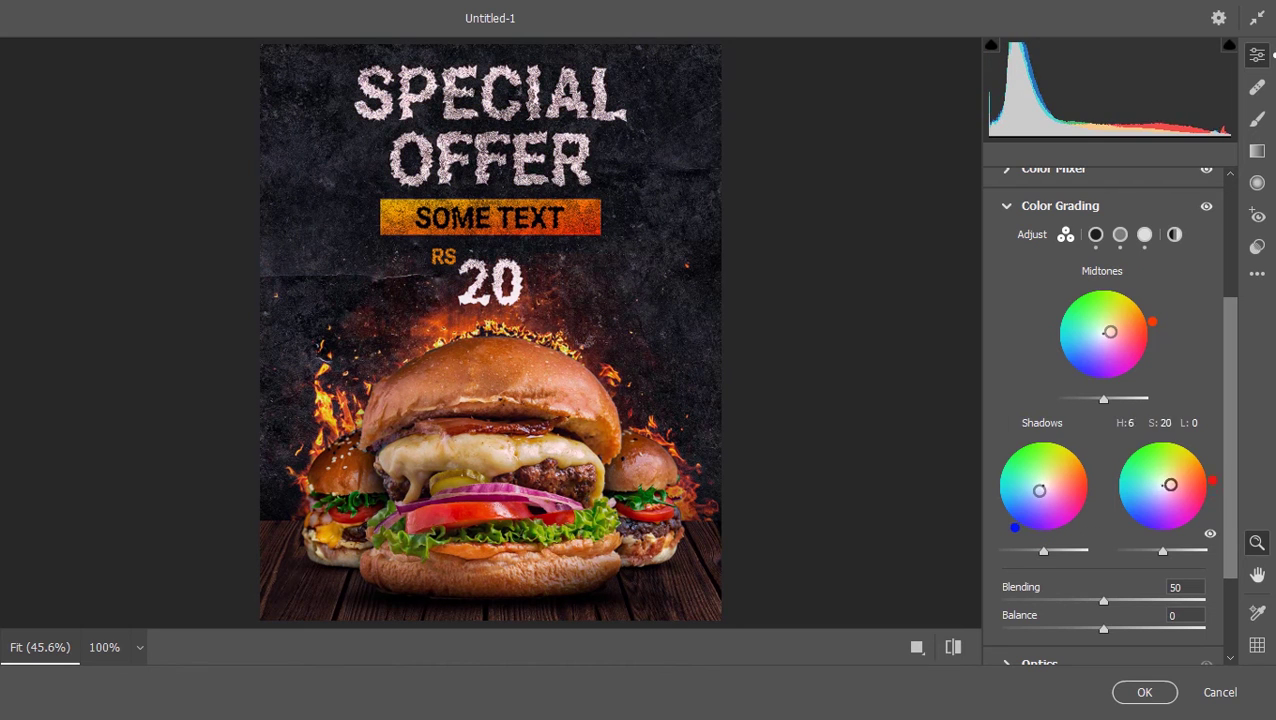
{"action": "left_click_drag", "start_coordinate": [1162, 486], "coordinate": [1167, 481]}
{"action": "left_click", "coordinate": [1040, 206]}
Add a −29 vignette to darken the edges and apply the Camera Raw Filter
{"action": "left_click", "coordinate": [1041, 518]}
{"action": "left_click_drag", "start_coordinate": [1103, 457], "coordinate": [1074, 457]}
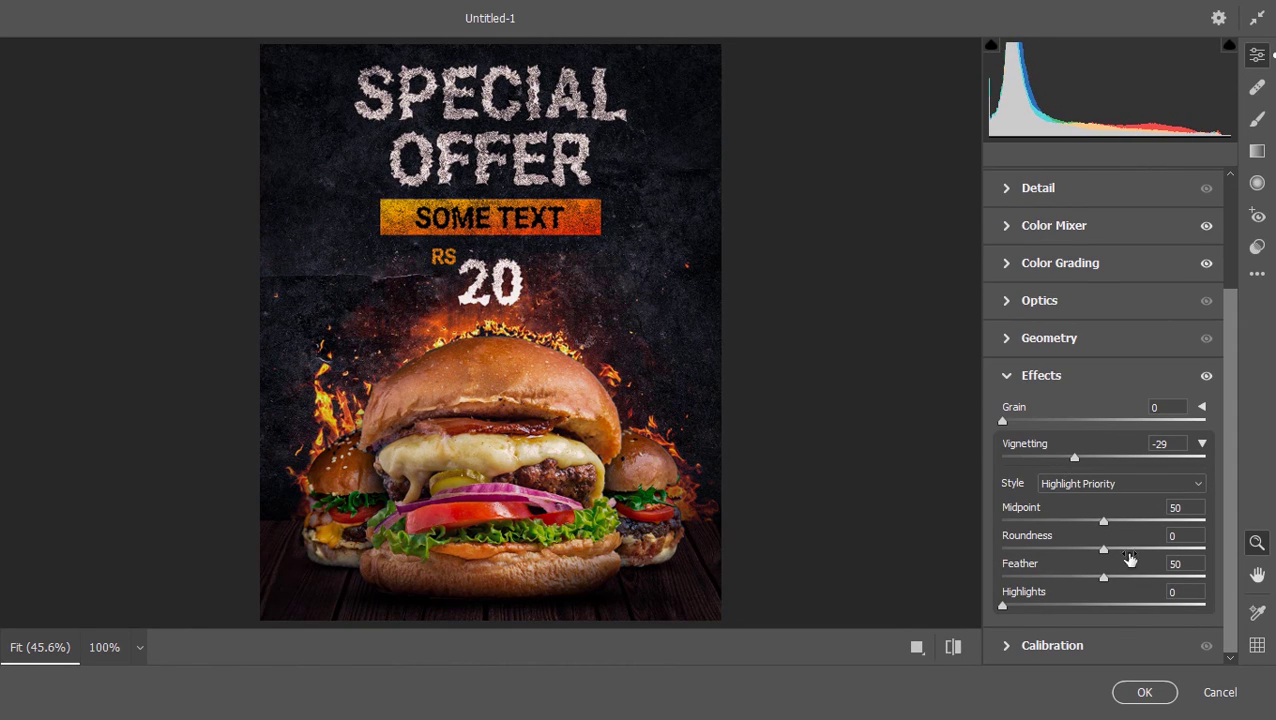
{"action": "left_click", "coordinate": [1145, 692]}
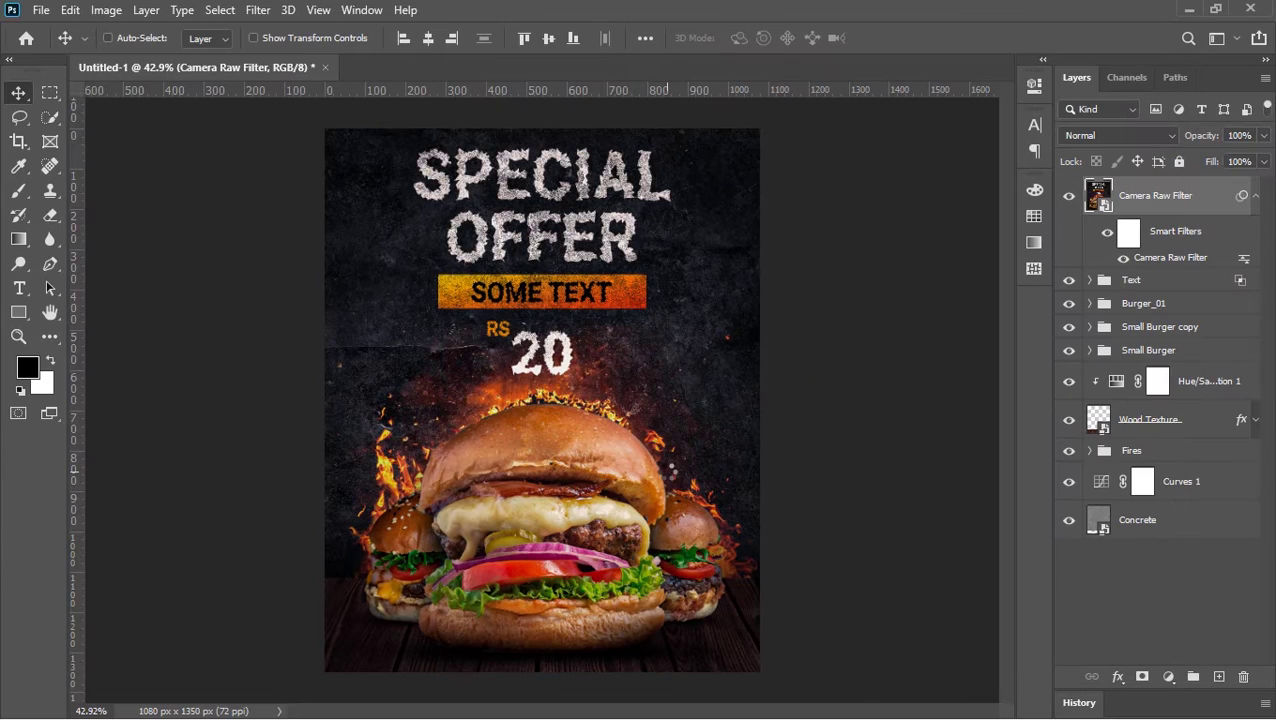